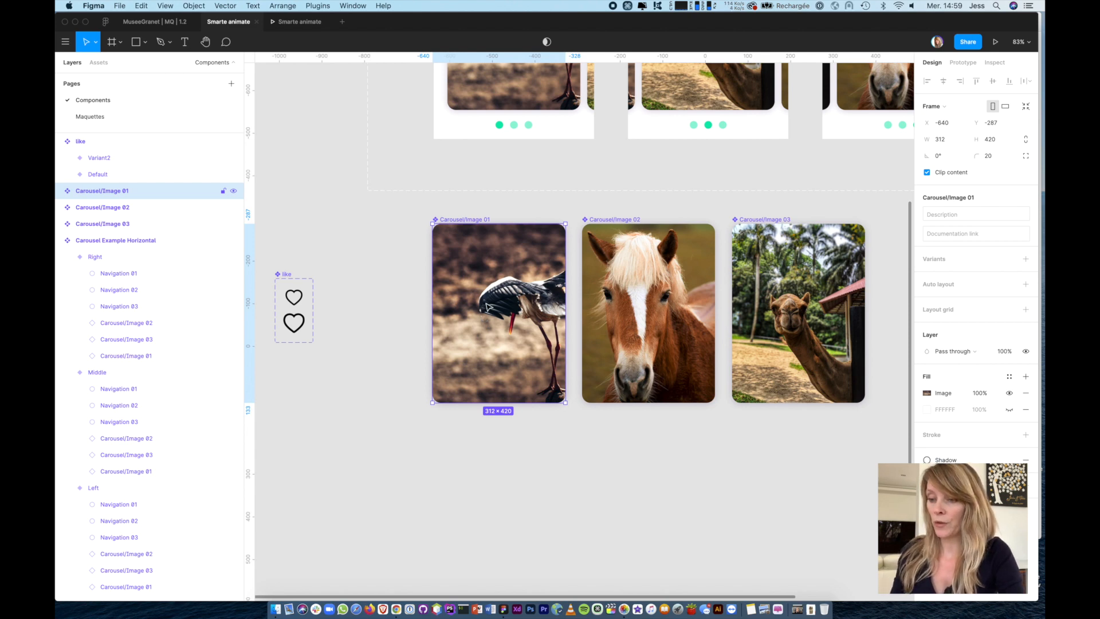
# - Examine the carousel variants and check the frame size of the Left variant in Carousel Example Horizontal
pyautogui.scroll(5, 486, 306)
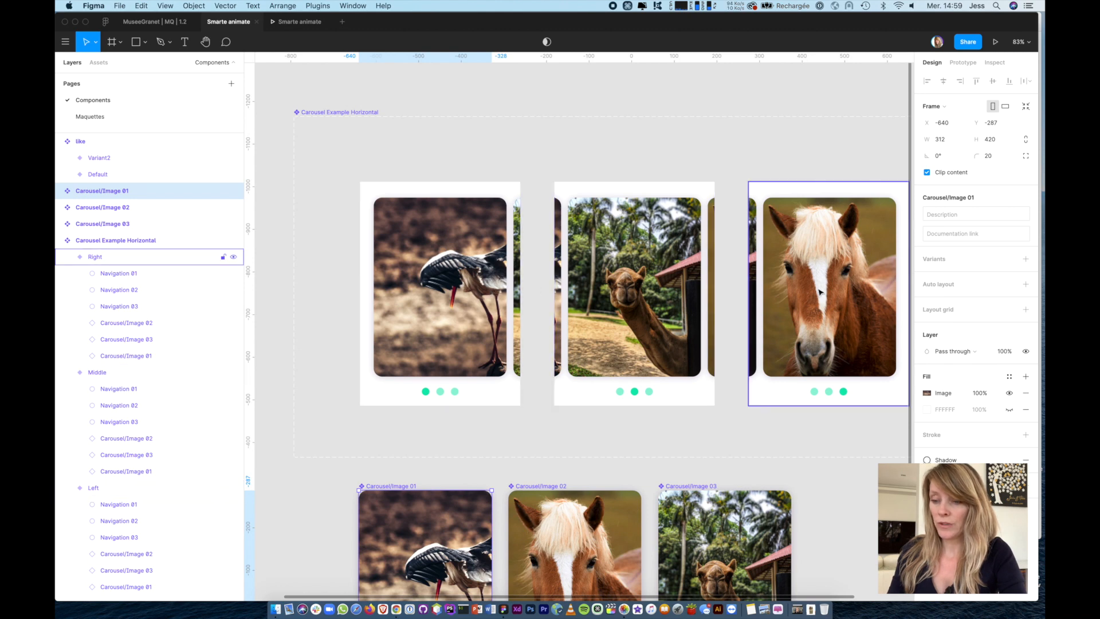
pyautogui.scroll(-3, 414, 305)
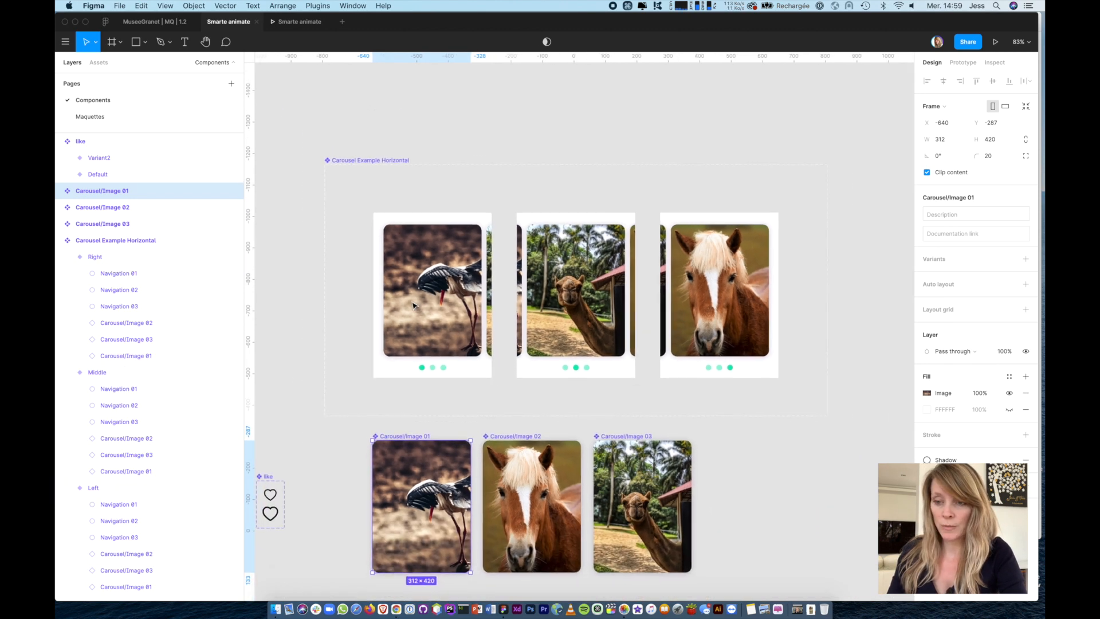
pyautogui.scroll(-4, 414, 305)
pyautogui.scroll(2, 413, 305)
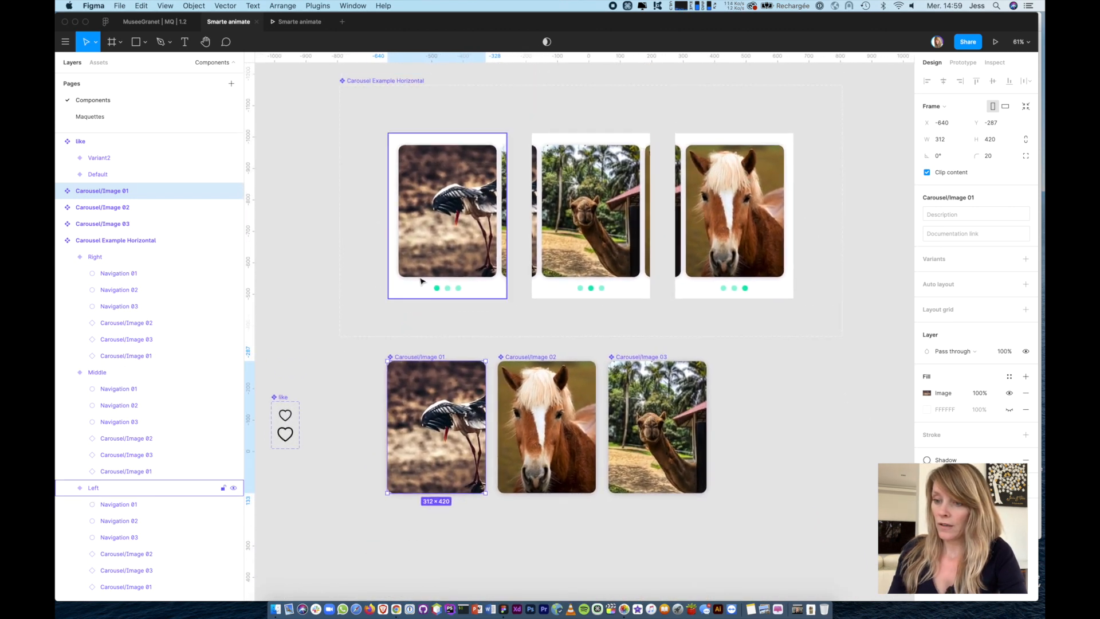
pyautogui.click(420, 280)
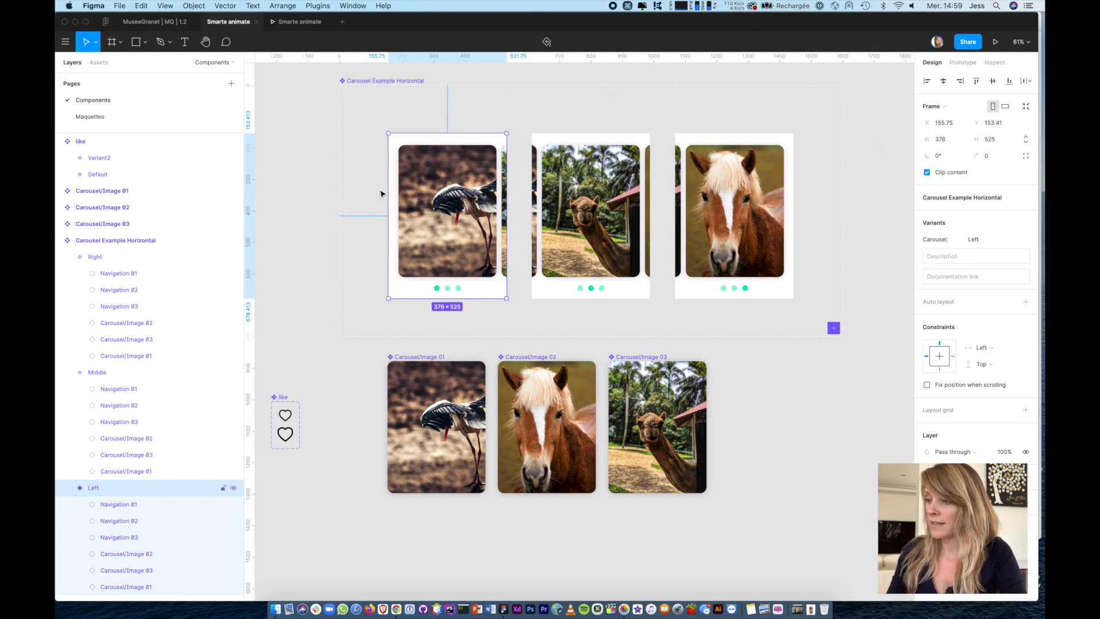
pyautogui.scroll(-5, 380, 193)
pyautogui.click(371, 415)
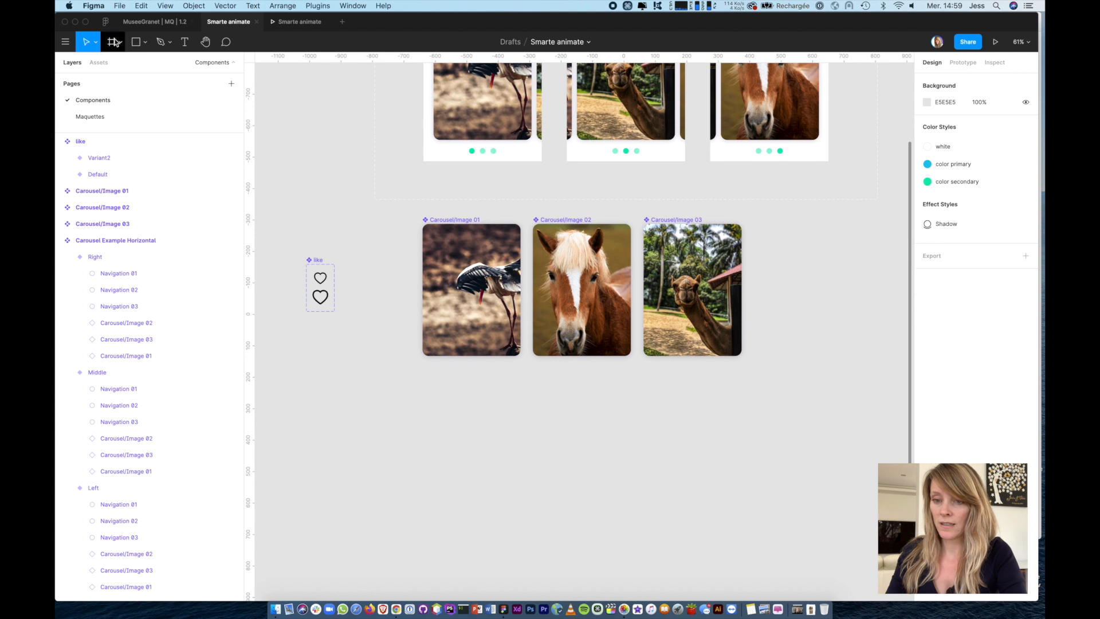
# - Draw a new frame in the empty area below Carousel/Image 01 and size it to 376 × 525, matching the Left variant
pyautogui.press('f')
pyautogui.moveTo(360, 394); pyautogui.dragTo(495, 563)
pyautogui.click(946, 143)
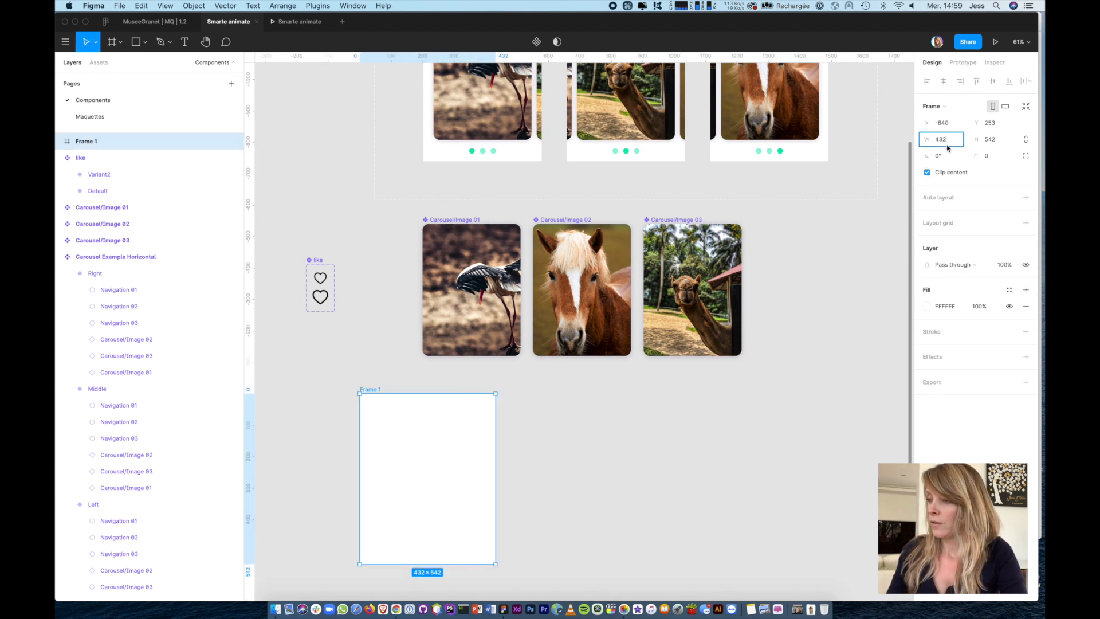
pyautogui.write('3')
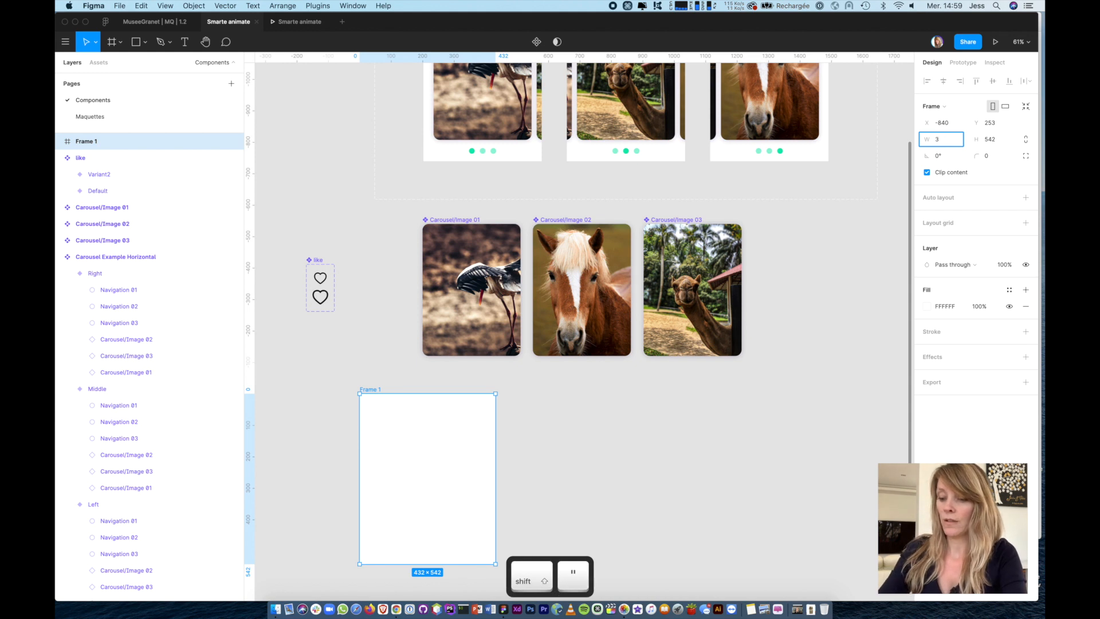
pyautogui.write('76')
pyautogui.click(989, 141)
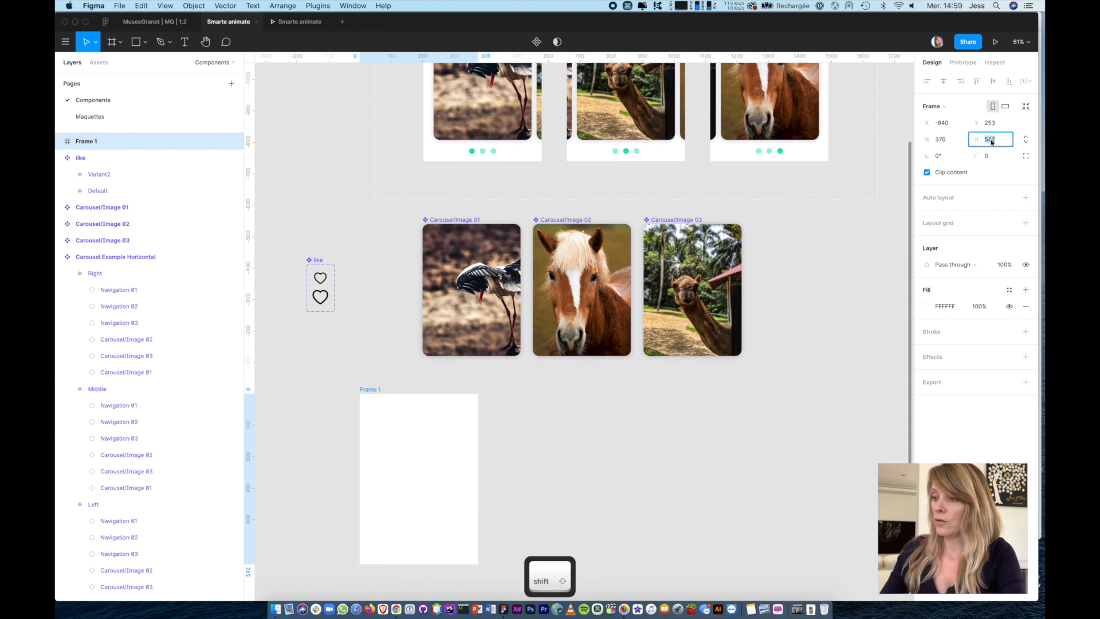
pyautogui.write('525')
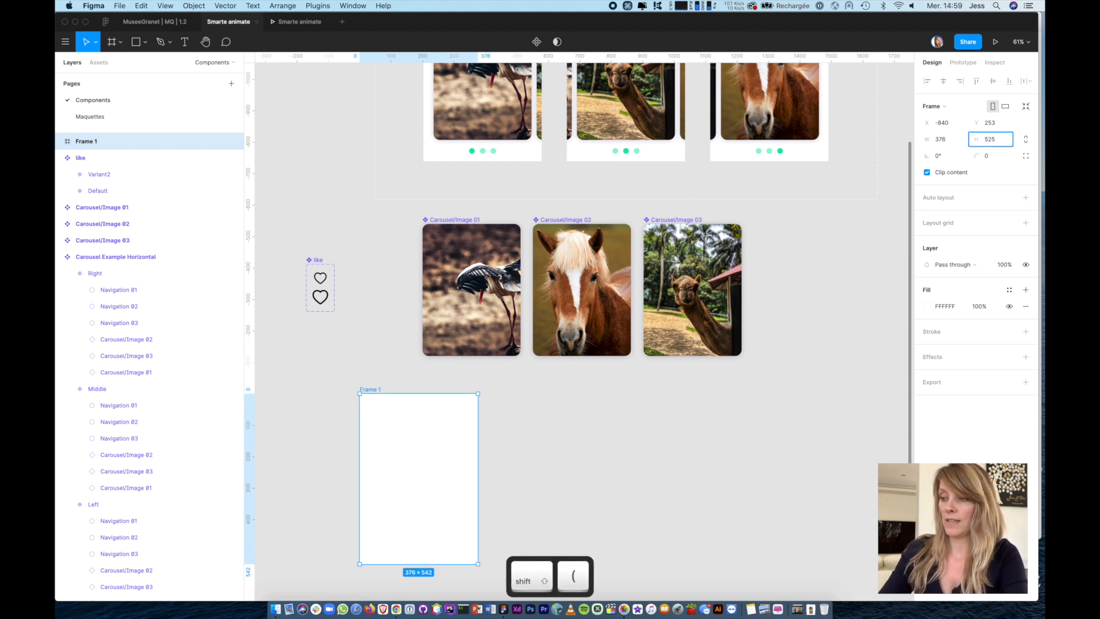
pyautogui.press('Return')
pyautogui.click(477, 143)
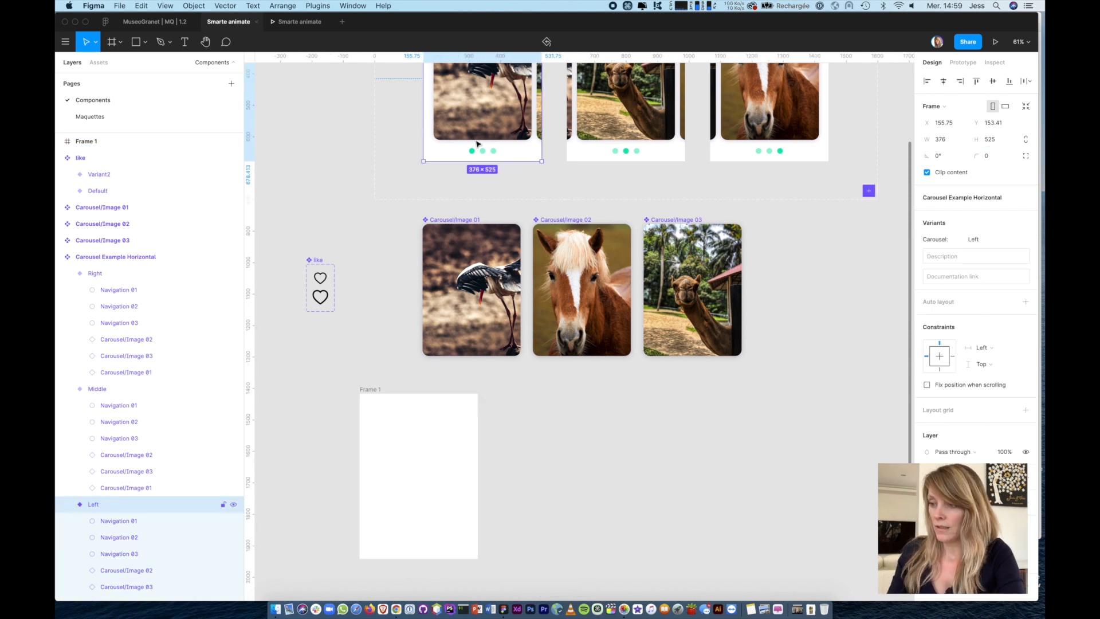
pyautogui.click(417, 514)
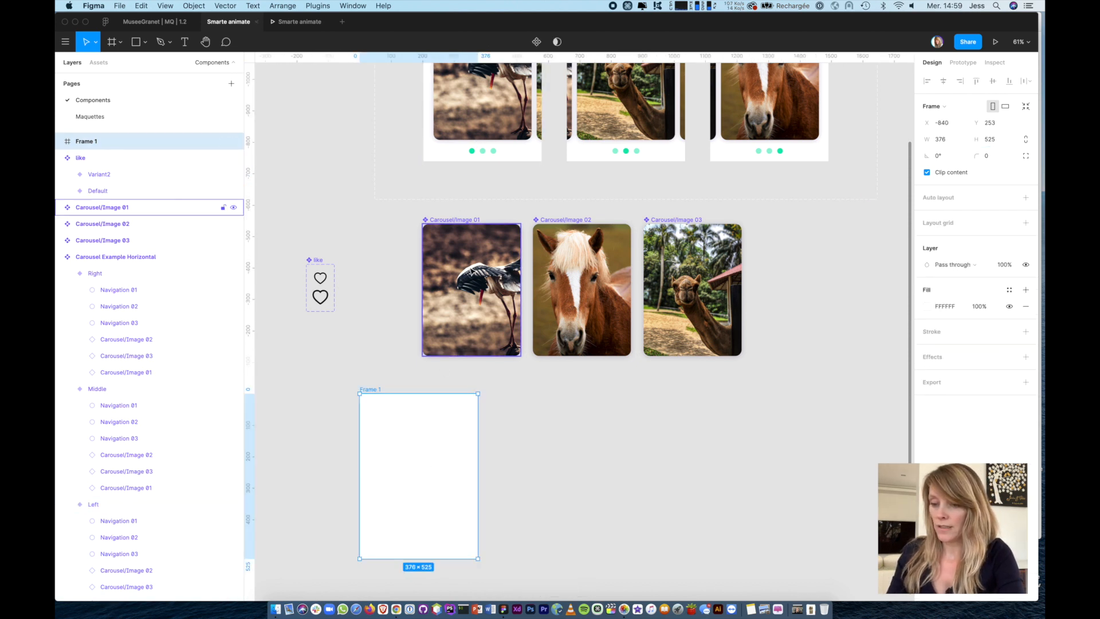
# - Paste a copy of the Carousel/Image 01 component into Frame 1
pyautogui.click(454, 324)
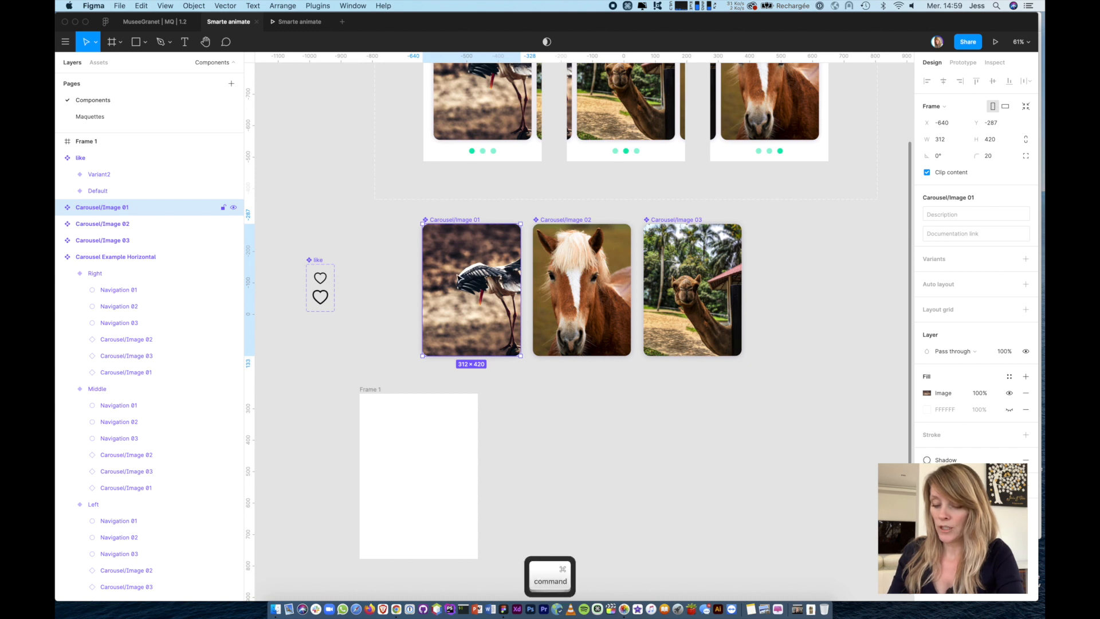
pyautogui.press('super+c')
pyautogui.click(413, 443)
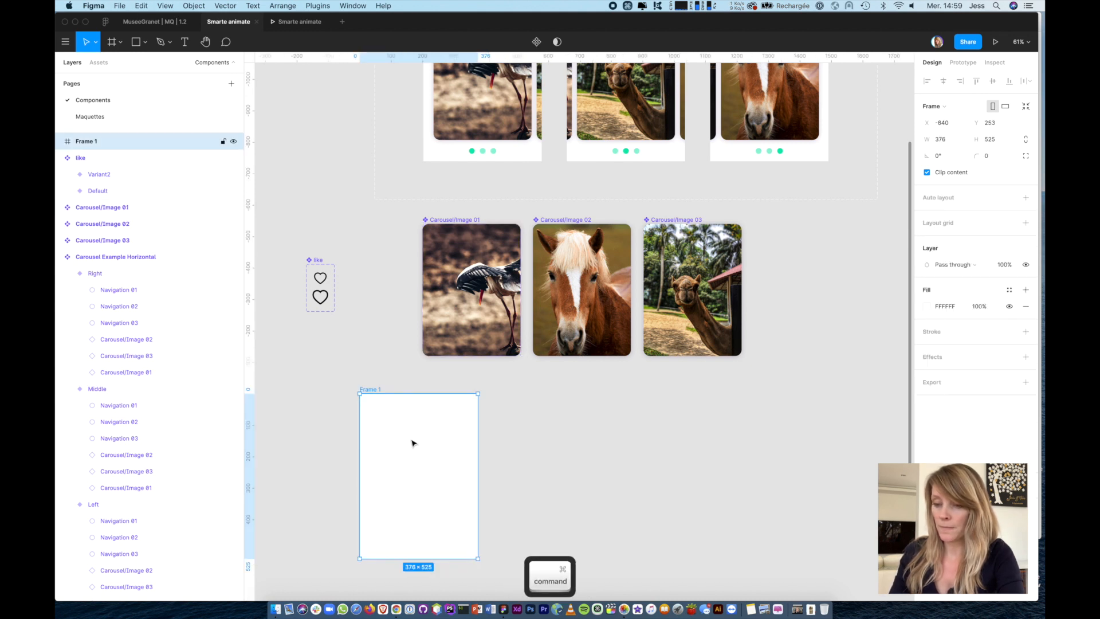
pyautogui.press('super+v')
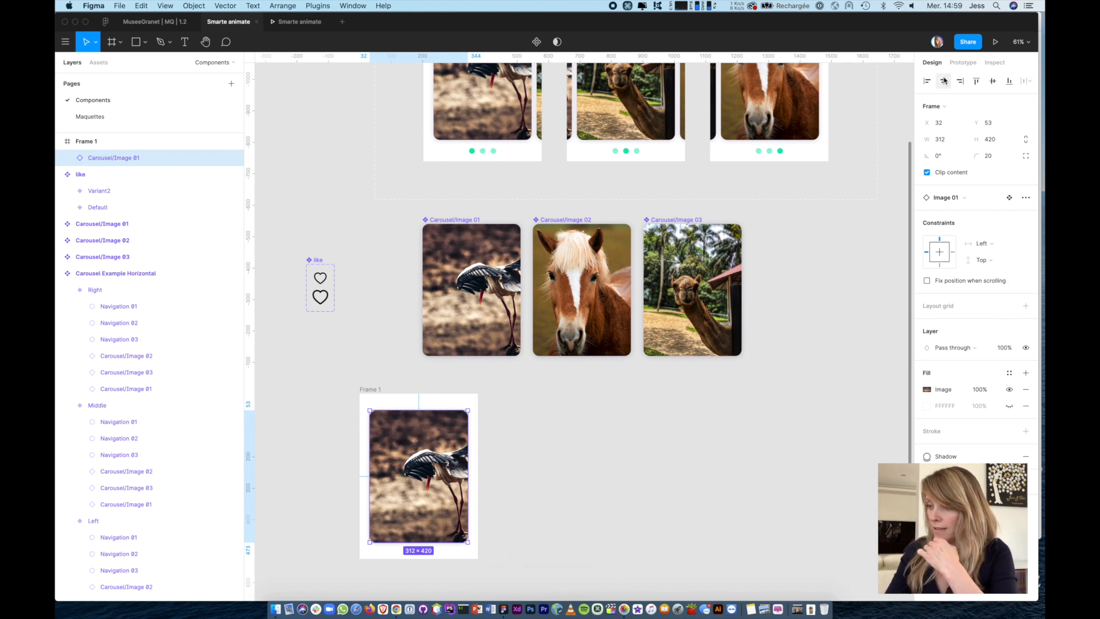
# - Move the Carousel/Image 01 instance in Frame 1 up by 20 px to Y 33
pyautogui.scroll(5, 570, 491)
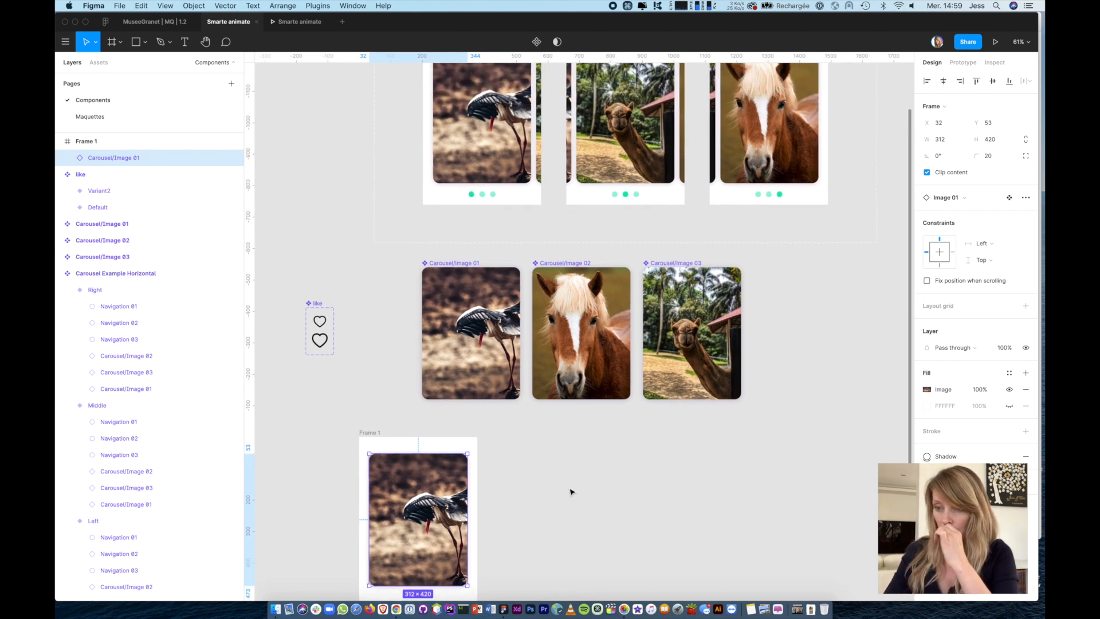
pyautogui.scroll(-2, 570, 491)
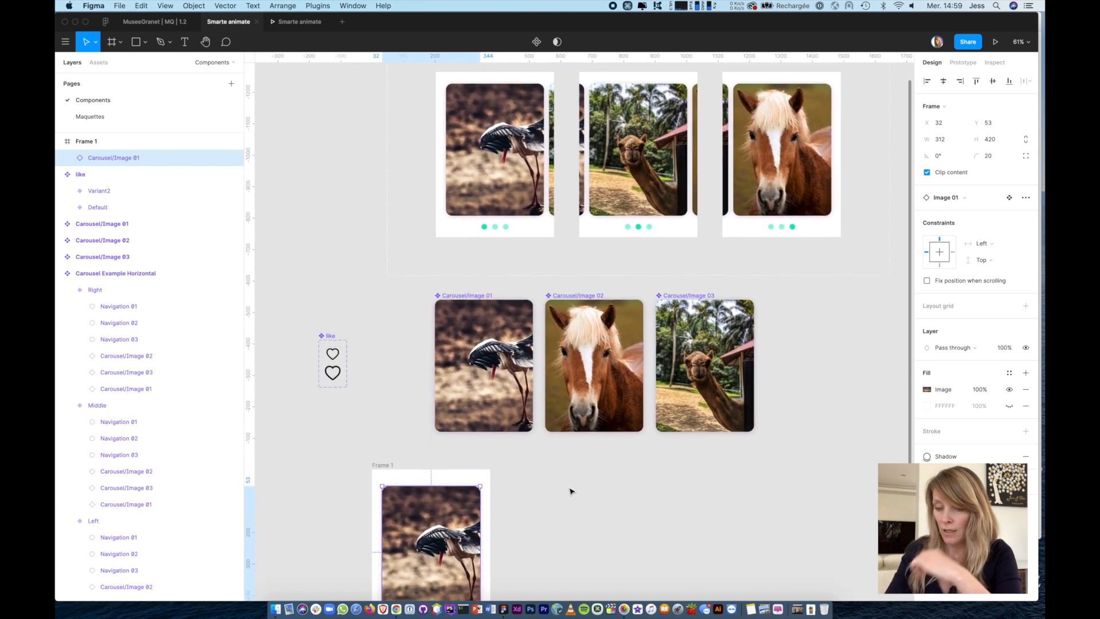
pyautogui.hotkey('shift', 'Up')
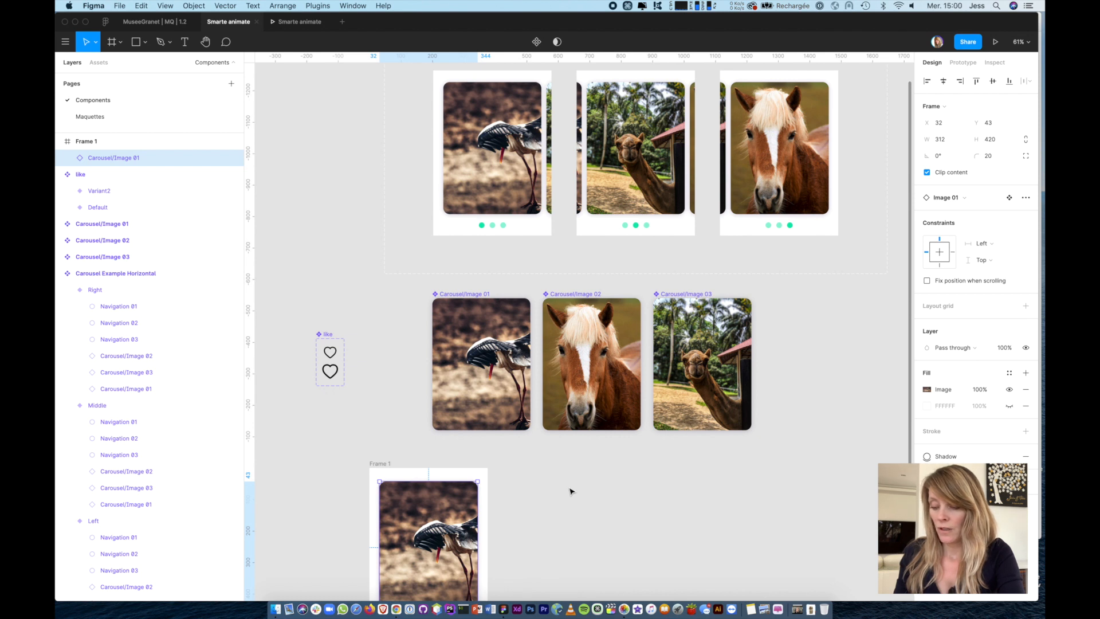
pyautogui.hotkey('shift', 'Up')
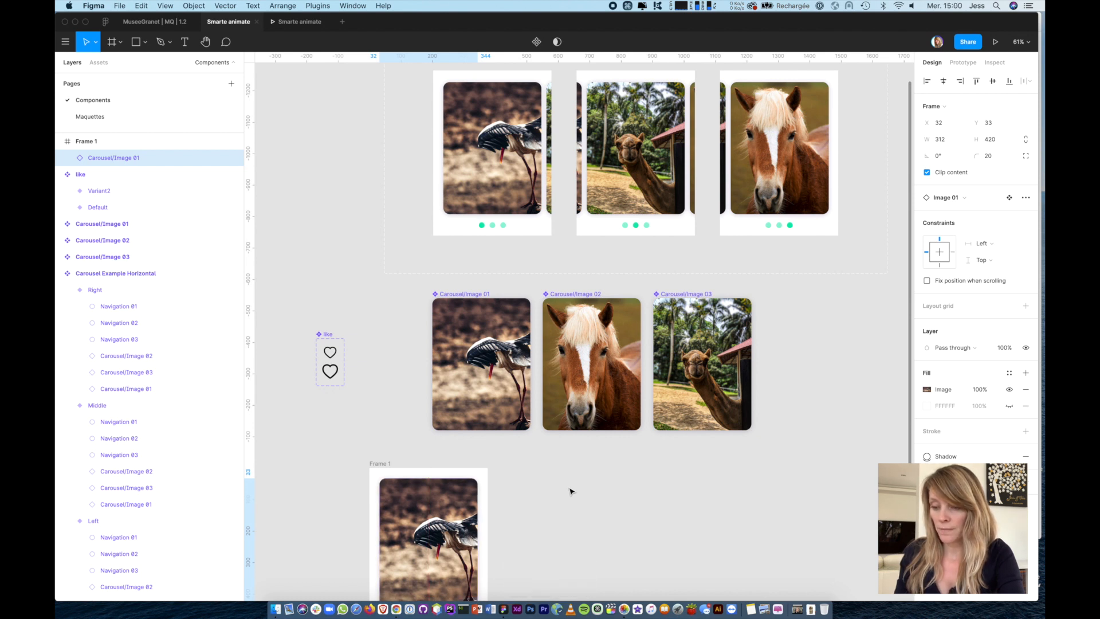
# - Copy Navigation 01, 02 and 03 from the Left variant into Frame 1 and check the first two dots' opacity
pyautogui.scroll(-3, 468, 455)
pyautogui.click(502, 143)
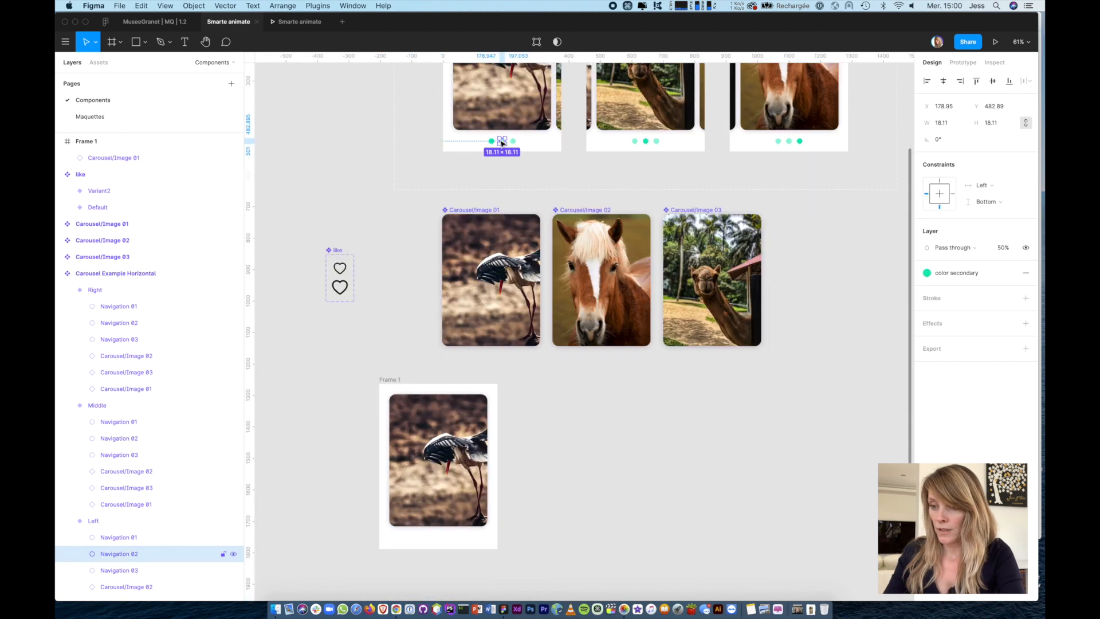
pyautogui.click(145, 537)
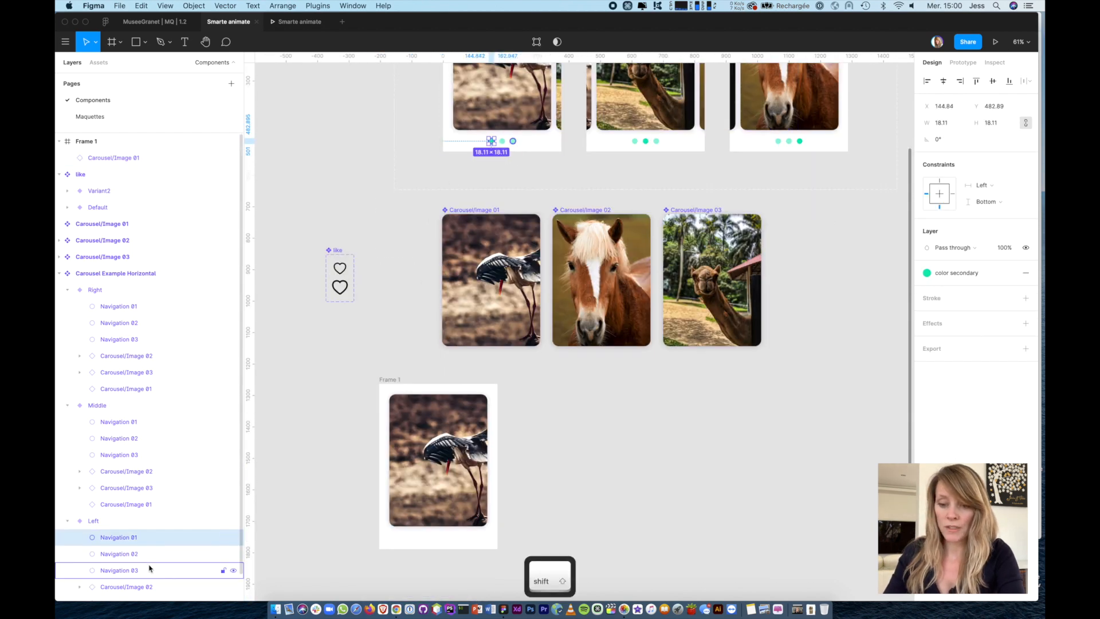
pyautogui.keyDown('shift'); pyautogui.click(149, 568); pyautogui.keyUp('shift')
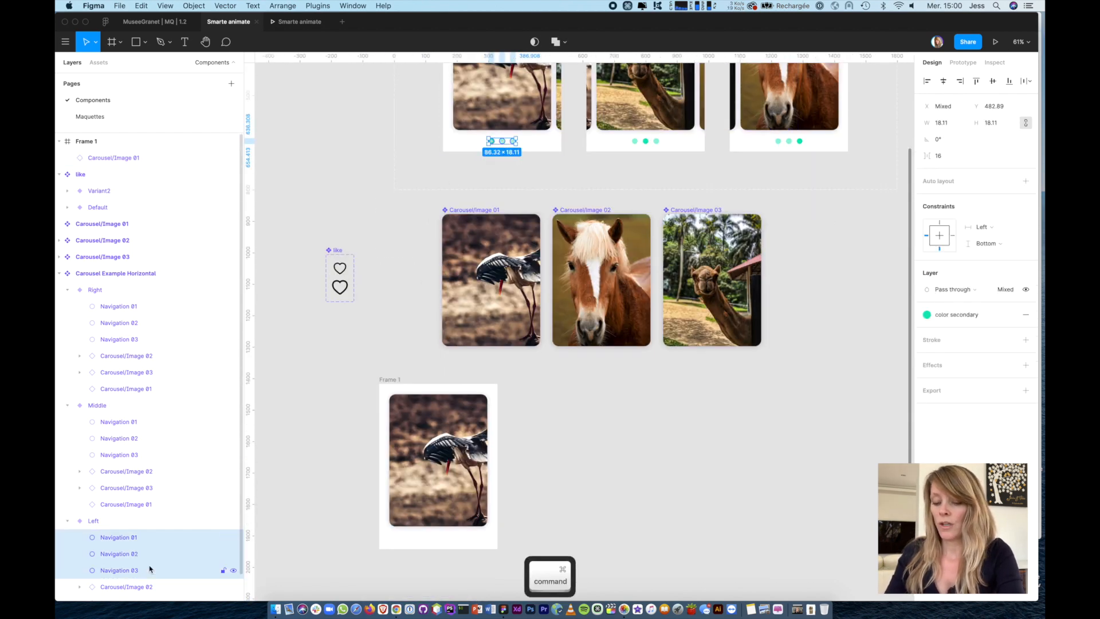
pyautogui.press('super+c')
pyautogui.click(378, 380)
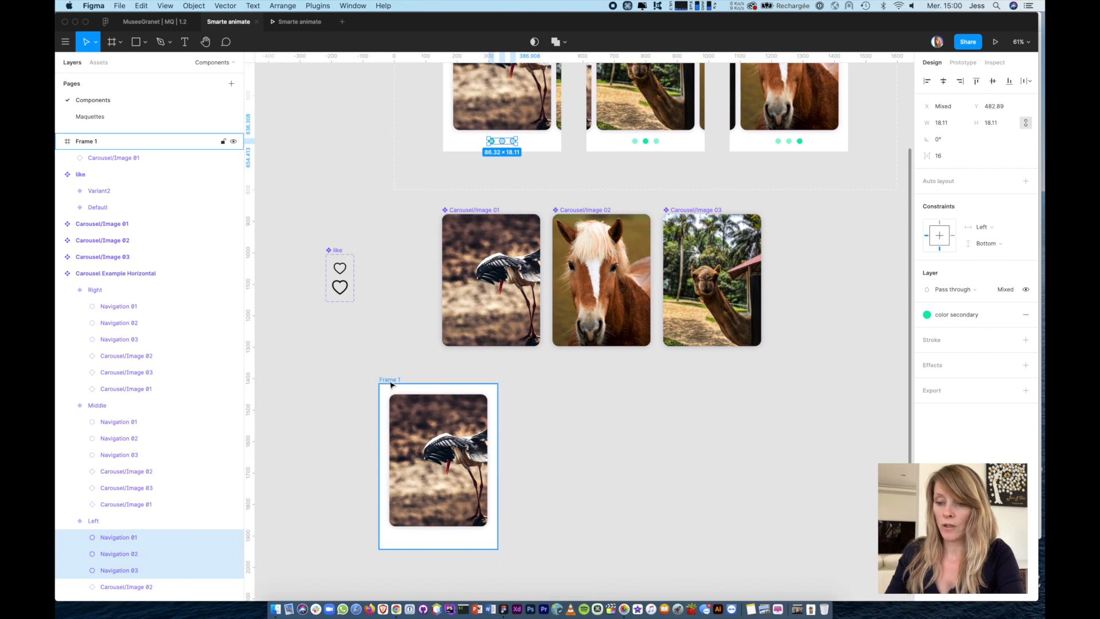
pyautogui.press('super+v')
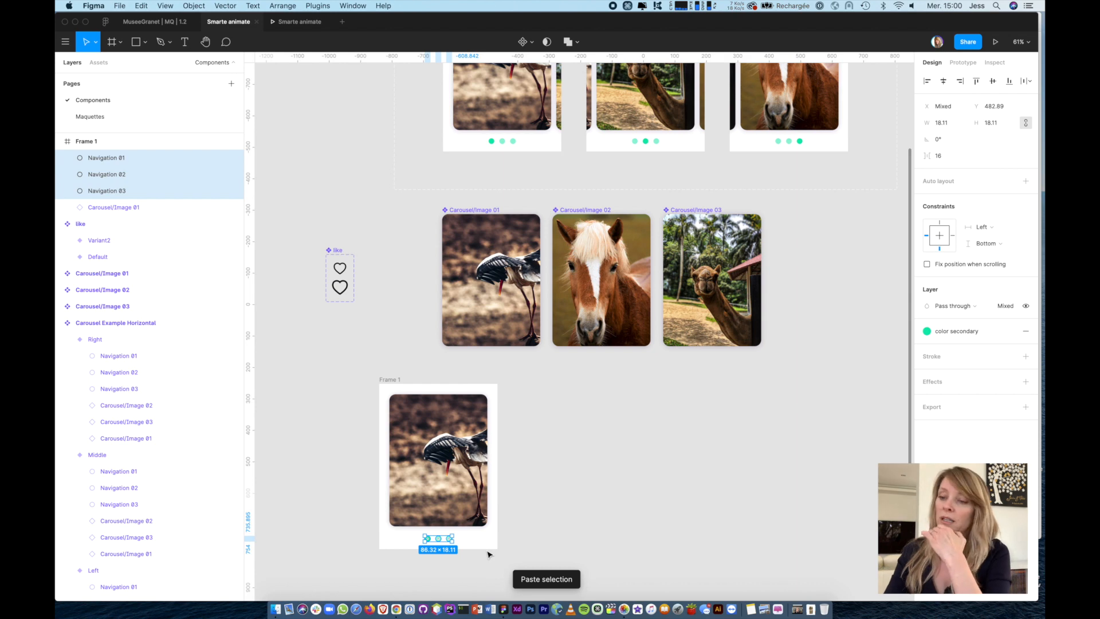
pyautogui.scroll(10, 457, 548)
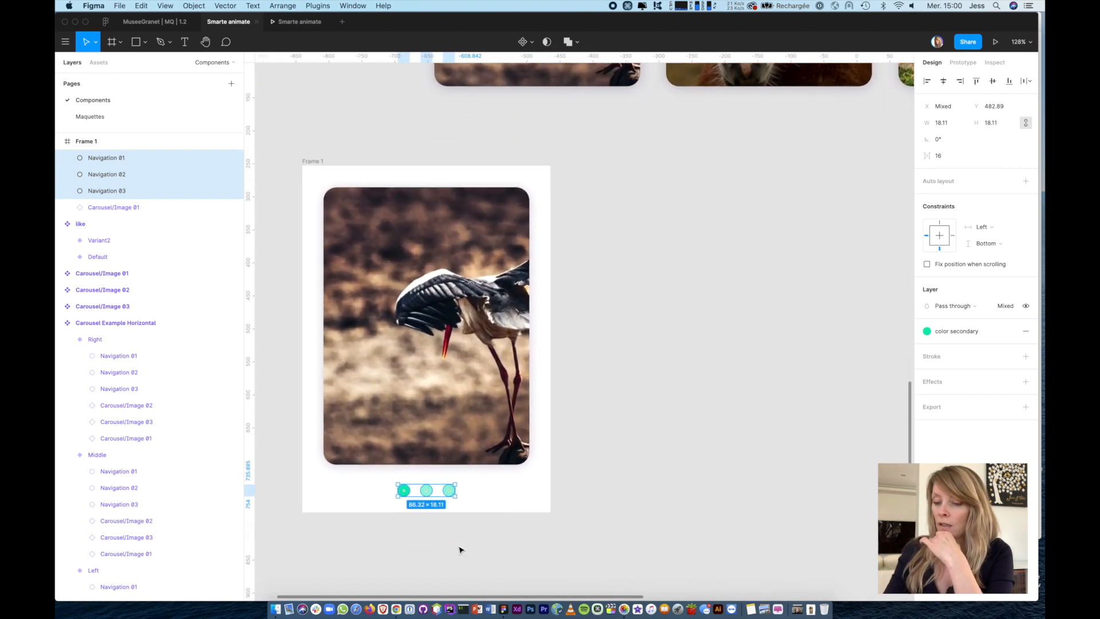
pyautogui.click(427, 477)
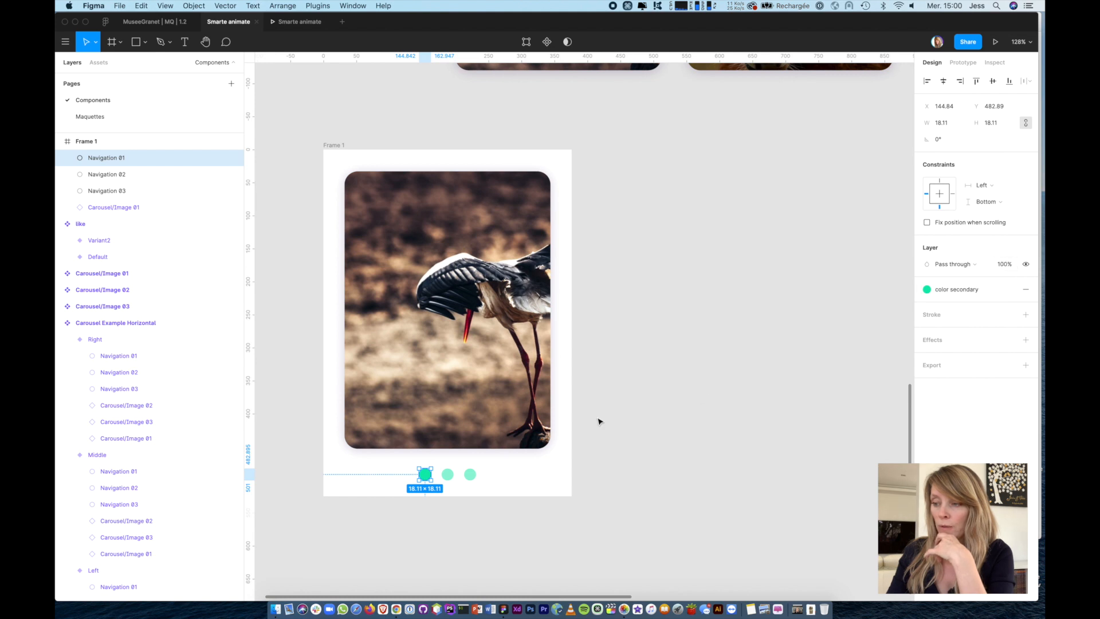
pyautogui.click(449, 474)
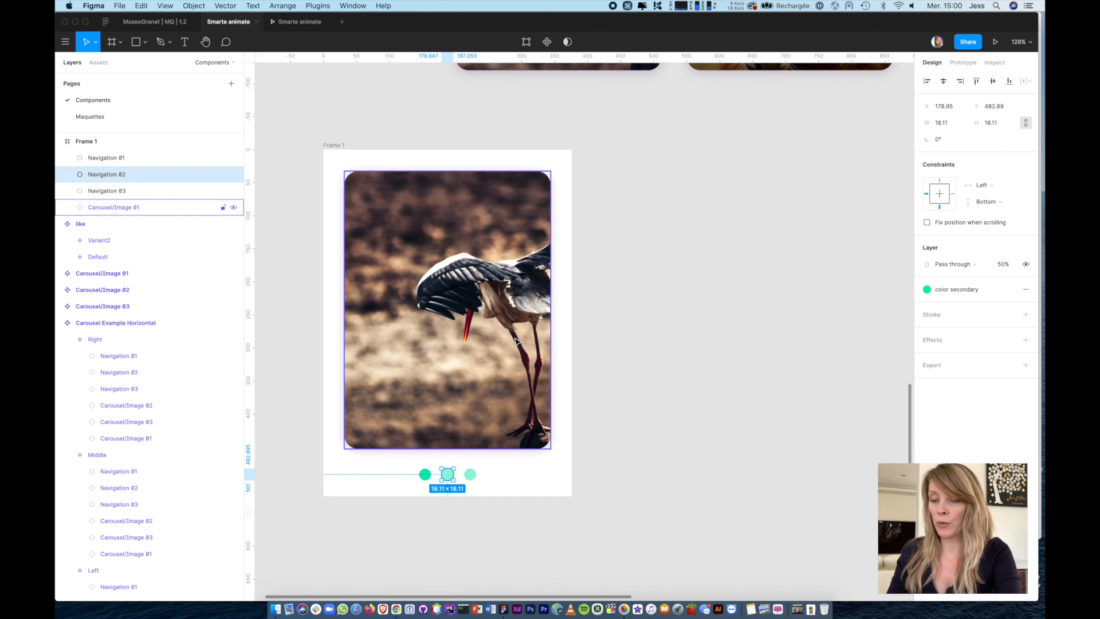
# - Paste a copy of the Carousel/Image 02 component into Frame 1 and move it up to Y 33
pyautogui.press('-')
pyautogui.click(640, 131)
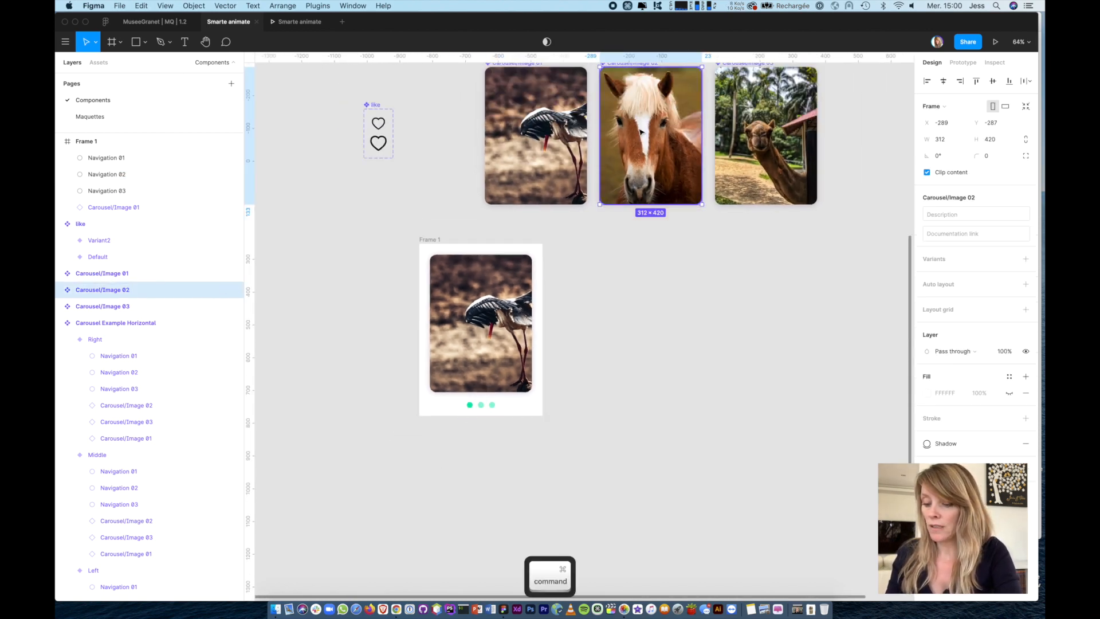
pyautogui.press('super+c')
pyautogui.click(425, 240)
pyautogui.press('super+v')
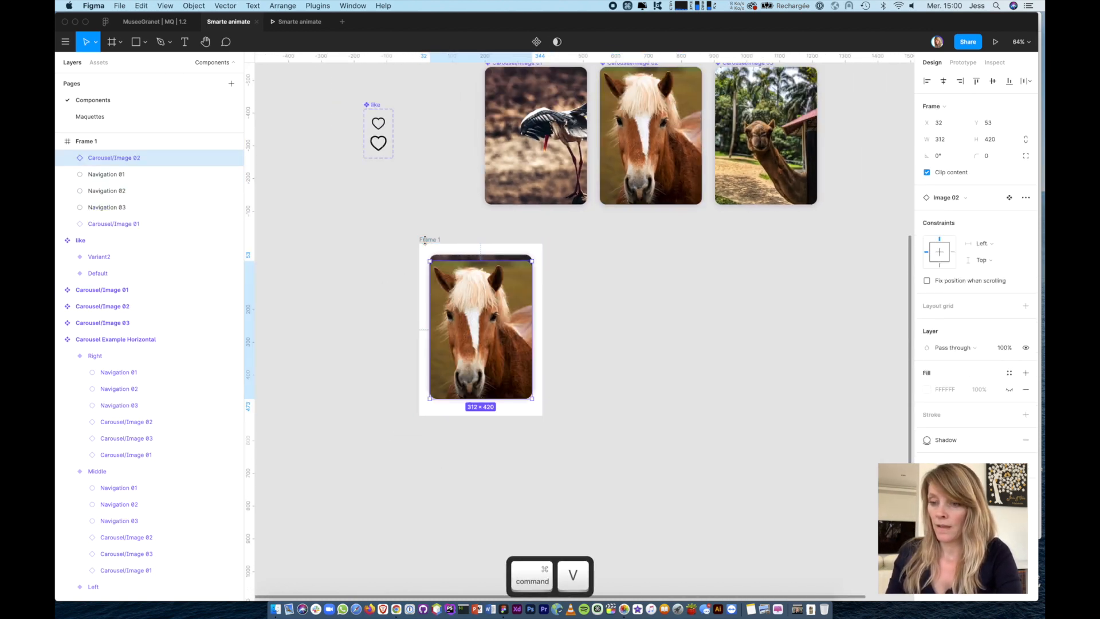
pyautogui.hotkey('shift', 'Up')
pyautogui.hotkey('shift', 'Up')
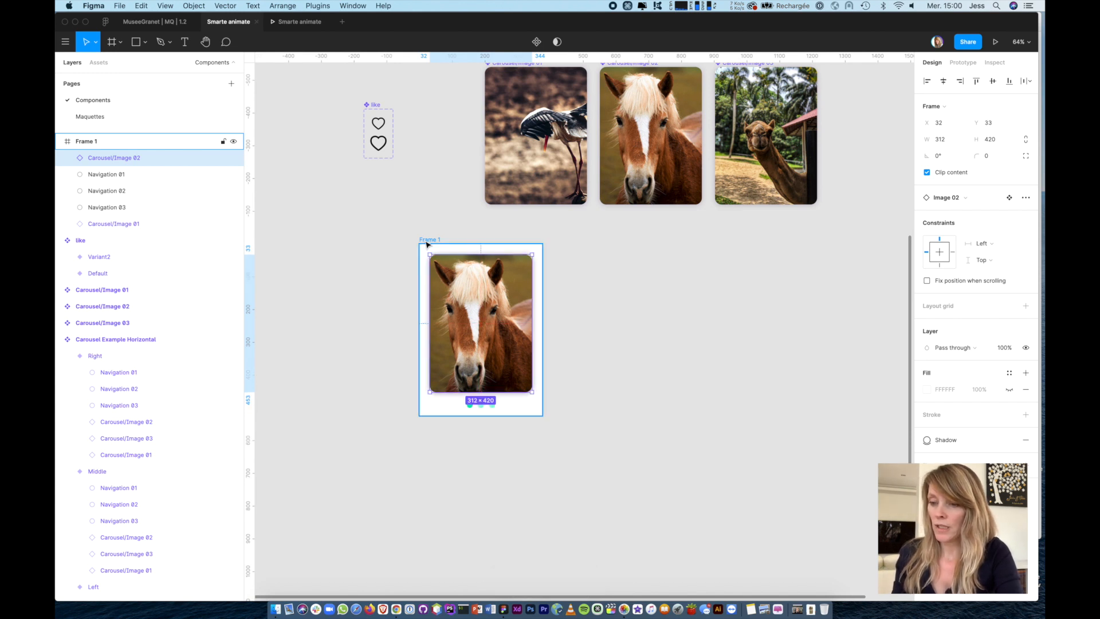
# - Shift the Carousel/Image 02 instance rightward to X 364 so only its edge shows beside the stork image in Frame 1
pyautogui.hotkey('shift', 'Right')
pyautogui.hotkey('shift', 'Right')
pyautogui.hotkey('shift', 'Right')
pyautogui.hotkey('shift', 'Right')
pyautogui.hotkey('shift', 'Right')
pyautogui.hotkey('shift', 'Right')
pyautogui.hotkey('shift', 'Right')
pyautogui.hotkey('shift', 'Right')
pyautogui.hotkey('shift', 'Right')
pyautogui.hotkey('shift', 'Right')
pyautogui.hotkey('shift', 'Right')
pyautogui.hotkey('shift', 'Right')
pyautogui.hotkey('shift', 'Right')
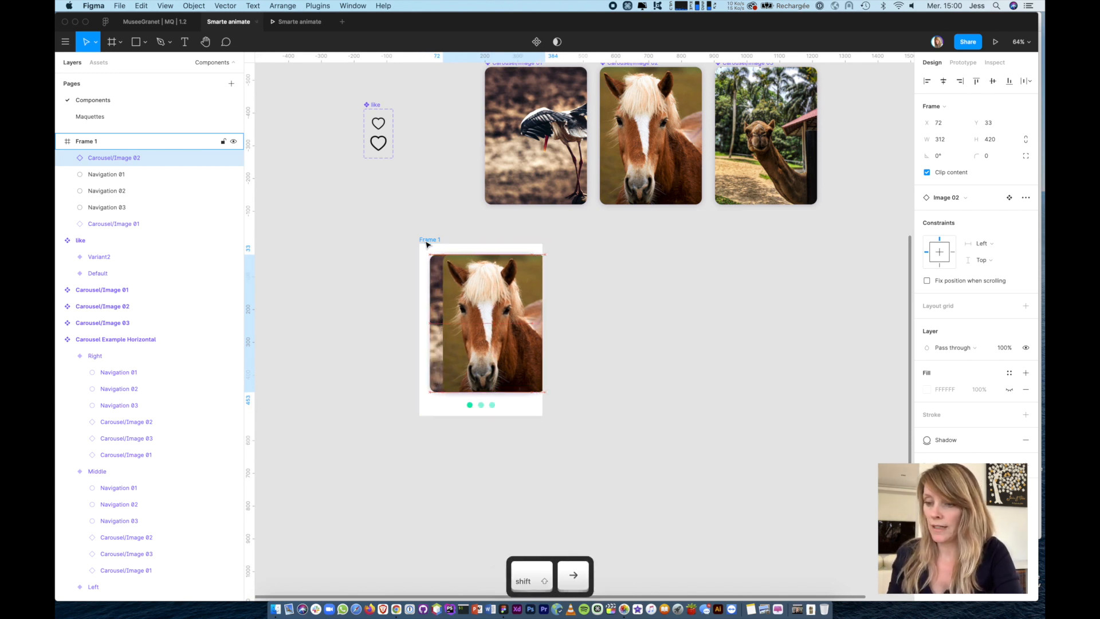
pyautogui.hotkey('shift', 'Right')
pyautogui.hotkey('shift', 'Right')
pyautogui.hotkey('shift', 'Right')
pyautogui.hotkey('shift', 'Right')
pyautogui.hotkey('shift', 'Right')
pyautogui.hotkey('shift', 'Right')
pyautogui.hotkey('shift', 'Right')
pyautogui.hotkey('shift', 'Right')
pyautogui.hotkey('shift', 'Right')
pyautogui.hotkey('shift', 'Right')
pyautogui.hotkey('shift', 'Right')
pyautogui.hotkey('shift', 'Right')
pyautogui.hotkey('shift', 'Right')
pyautogui.hotkey('shift', 'Right')
pyautogui.hotkey('shift', 'Right')
pyautogui.hotkey('shift', 'Right')
pyautogui.hotkey('shift', 'Right')
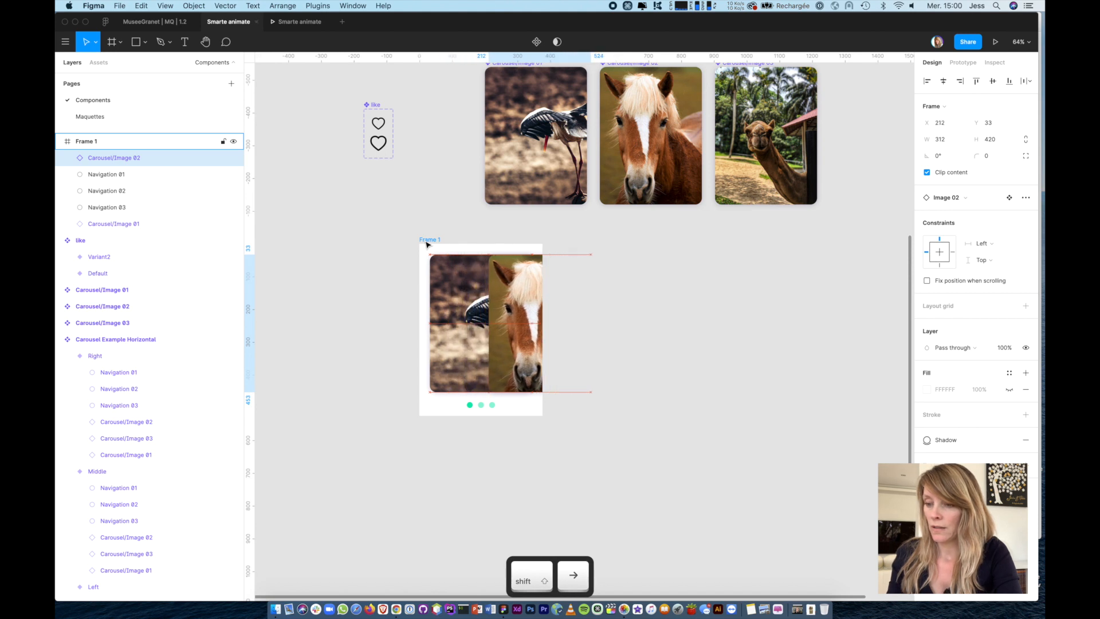
pyautogui.hotkey('shift', 'Right')
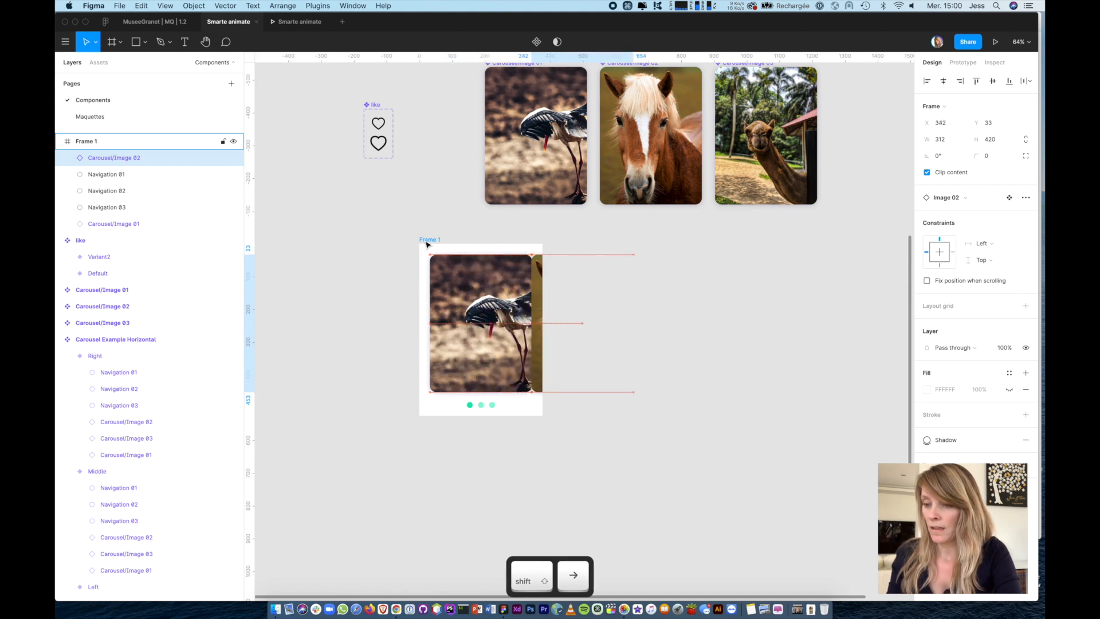
pyautogui.press('Right')
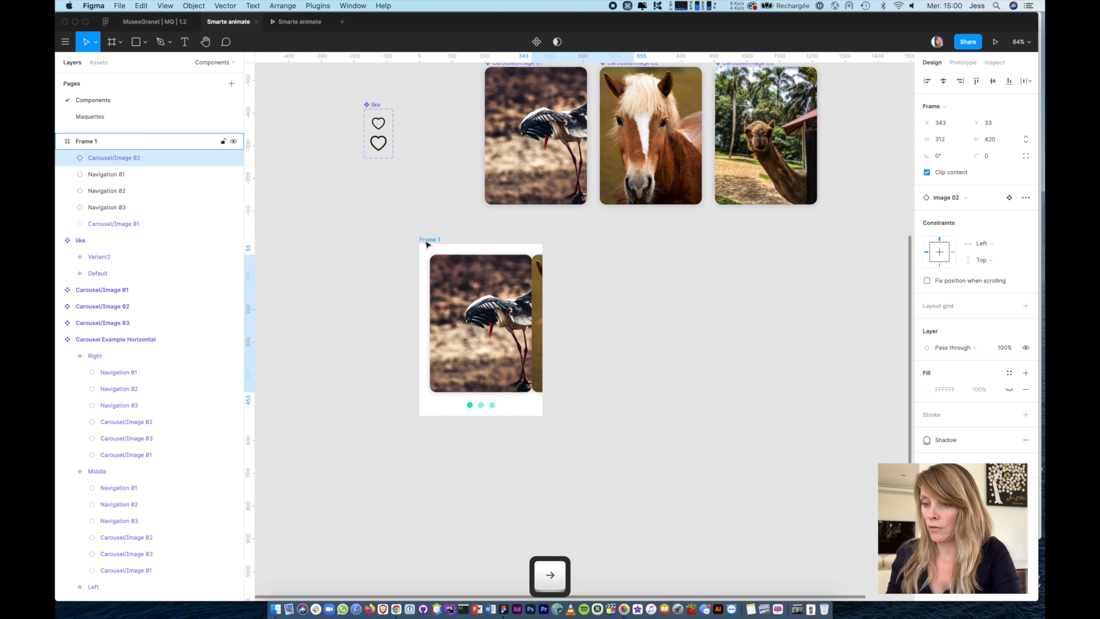
pyautogui.press('Right')
pyautogui.hotkey('shift', 'Right')
pyautogui.hotkey('shift', 'Right')
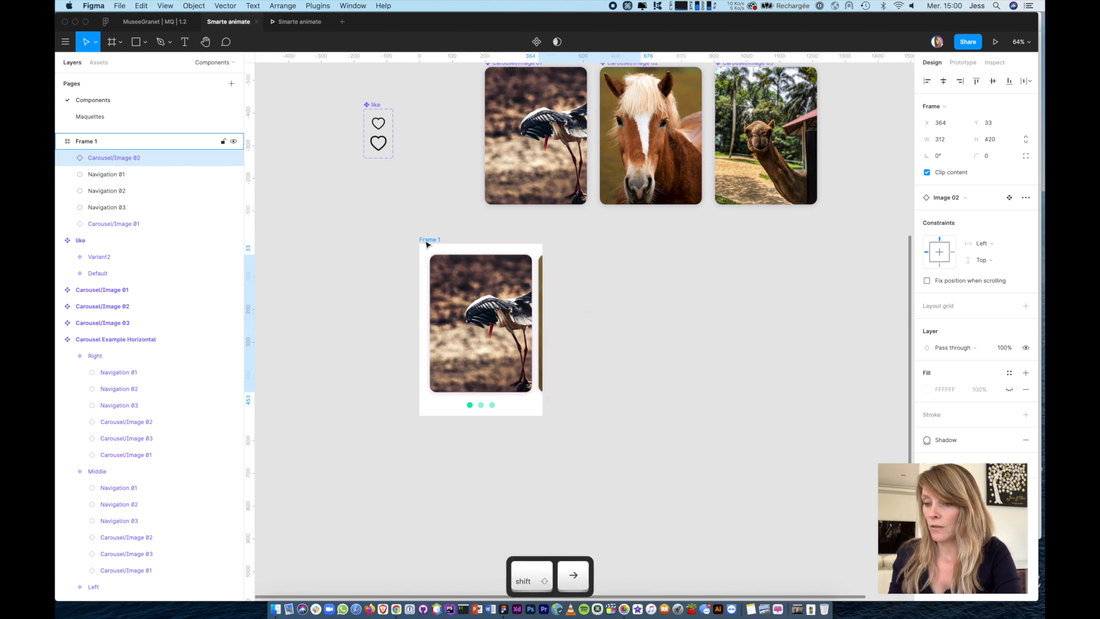
pyautogui.scroll(5, 440, 279)
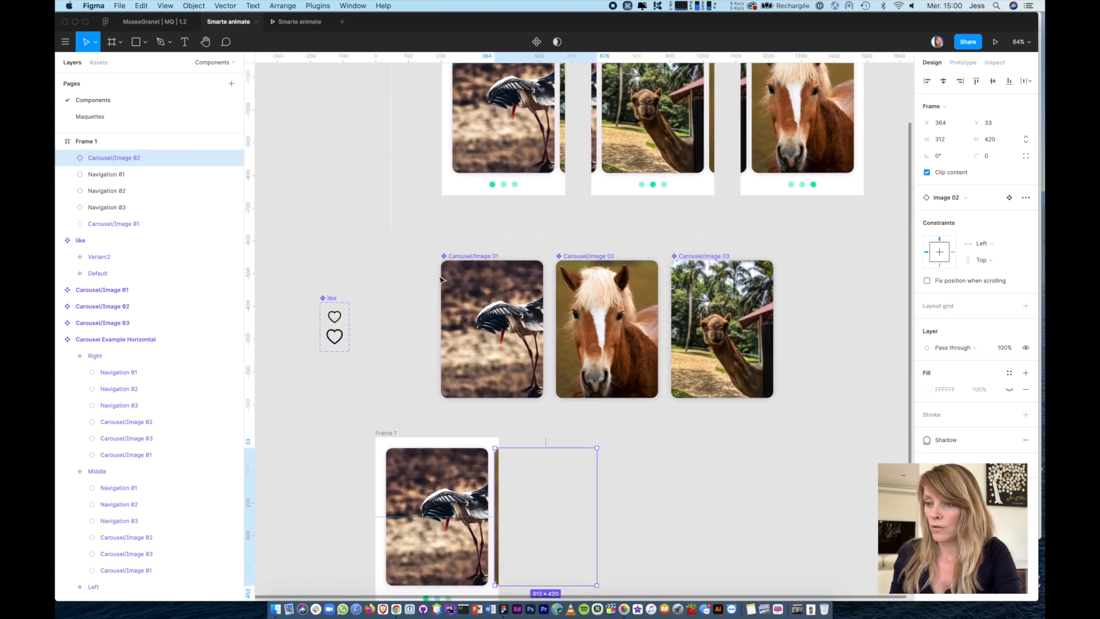
# - Nudge the Carousel/Image 02 instance in Frame 1 left to X 360
pyautogui.press('Left')
pyautogui.press('Left')
pyautogui.press('Left')
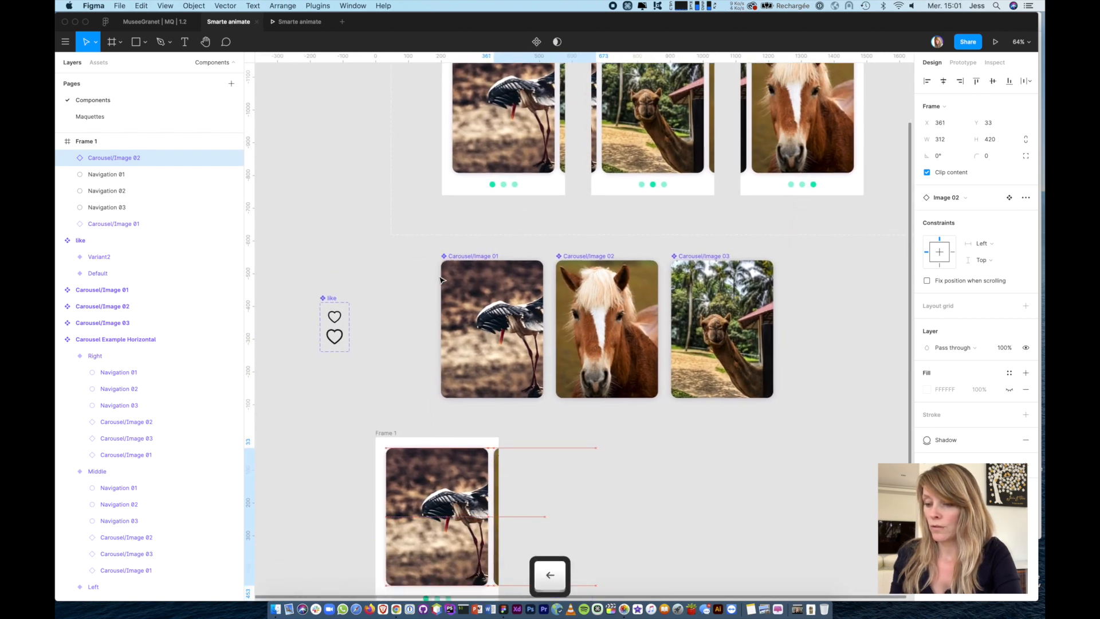
pyautogui.press('Left')
# - Paste a copy of the Carousel/Image 03 component into Frame 1 and move it up to Y 33
pyautogui.scroll(-4, 435, 310)
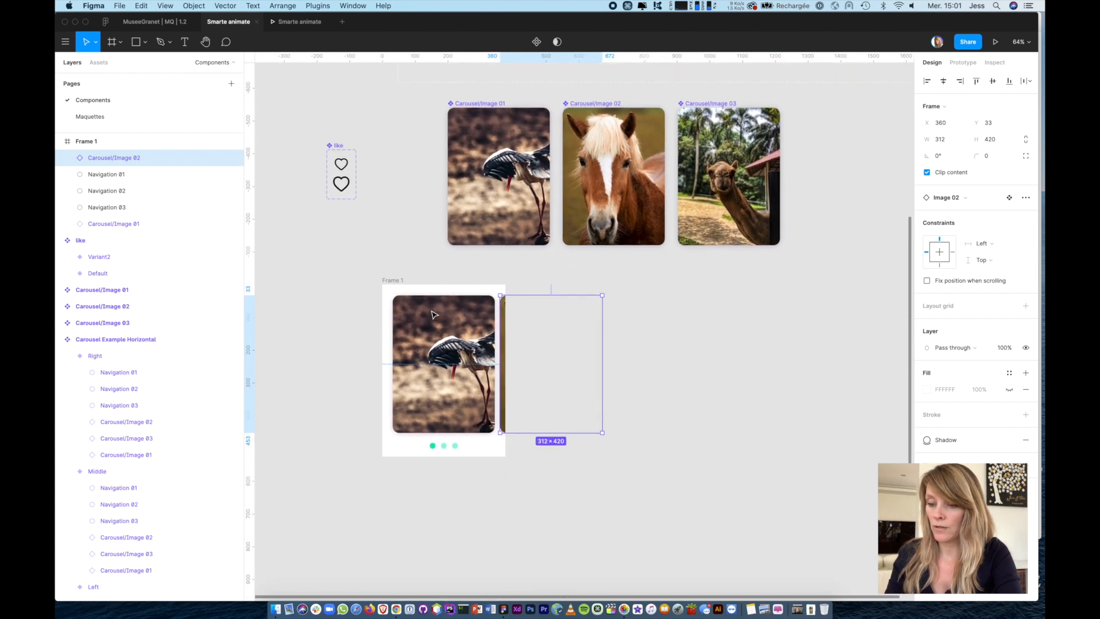
pyautogui.click(713, 122)
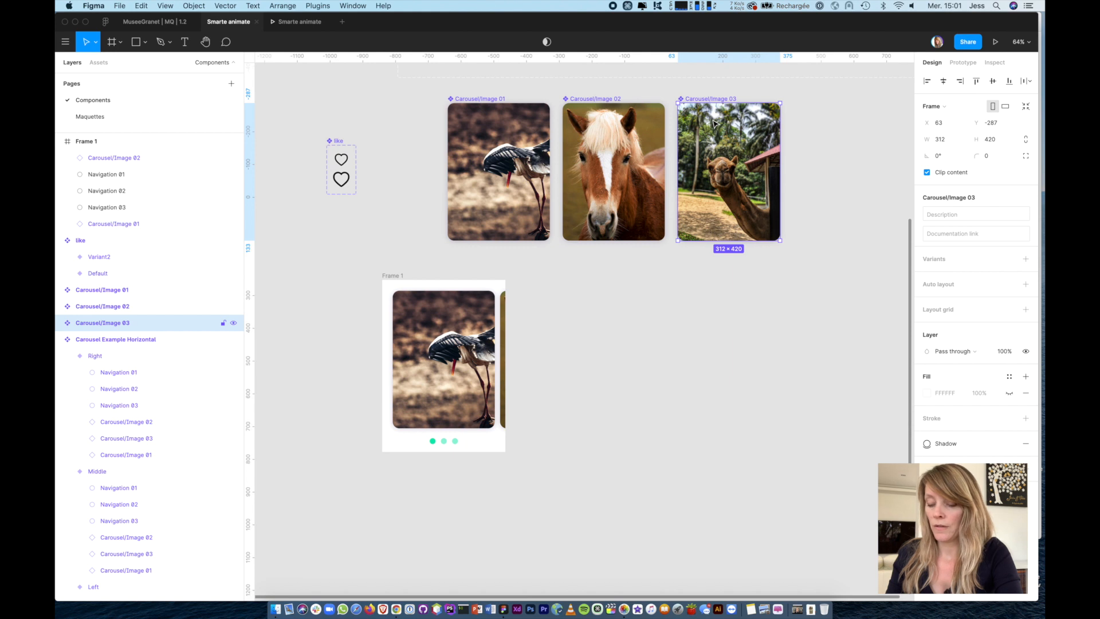
pyautogui.press('super')
pyautogui.press('super+c')
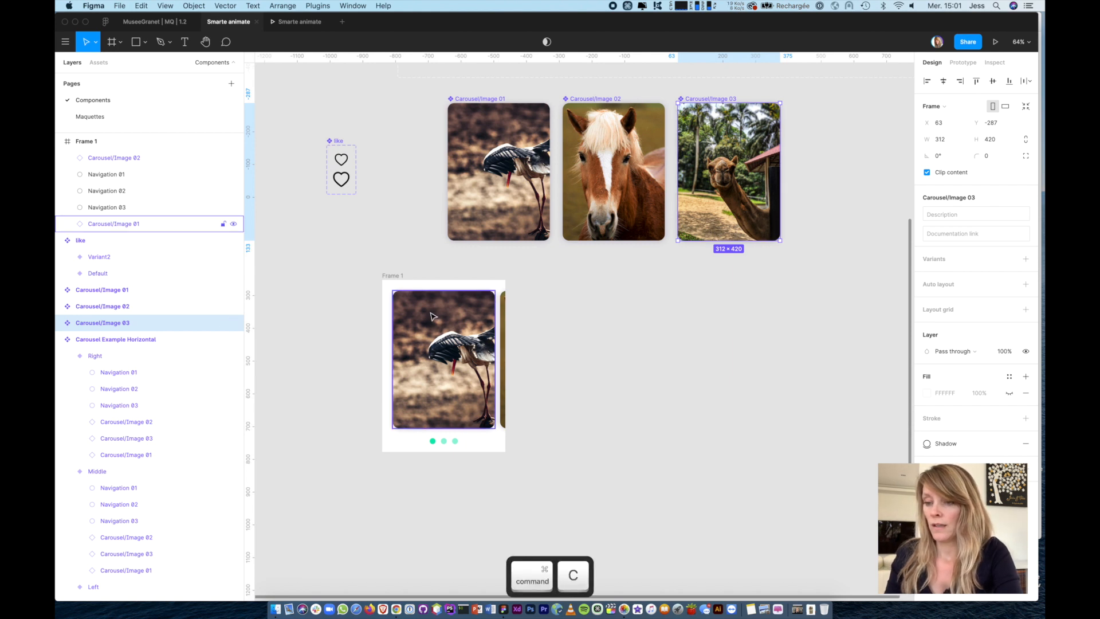
pyautogui.click(401, 277)
pyautogui.press('super+v')
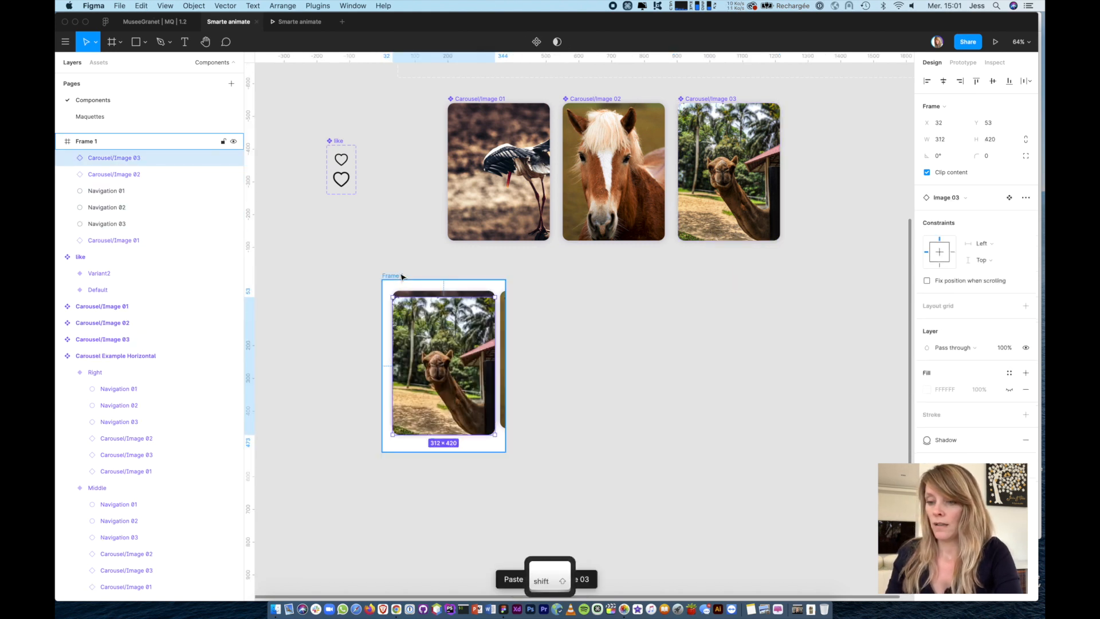
pyautogui.hotkey('shift', 'Up')
# - Shift the Carousel/Image 03 instance partway right over the stork image and turn off content clipping for Frame 1
pyautogui.hotkey('shift', 'Right')
pyautogui.hotkey('shift', 'Right')
pyautogui.hotkey('shift', 'Right')
pyautogui.hotkey('shift', 'Right')
pyautogui.hotkey('shift', 'Right')
pyautogui.hotkey('shift', 'Right')
pyautogui.hotkey('shift', 'Right')
pyautogui.hotkey('shift', 'Right')
pyautogui.hotkey('shift', 'Right')
pyautogui.hotkey('shift', 'Right')
pyautogui.hotkey('shift', 'Right')
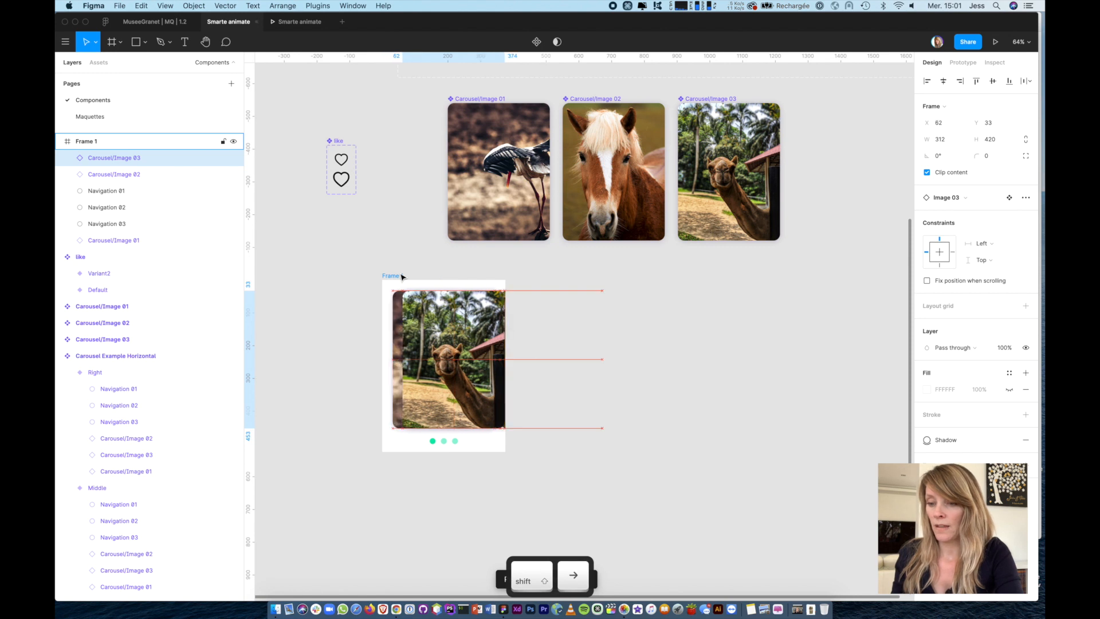
pyautogui.click(401, 277)
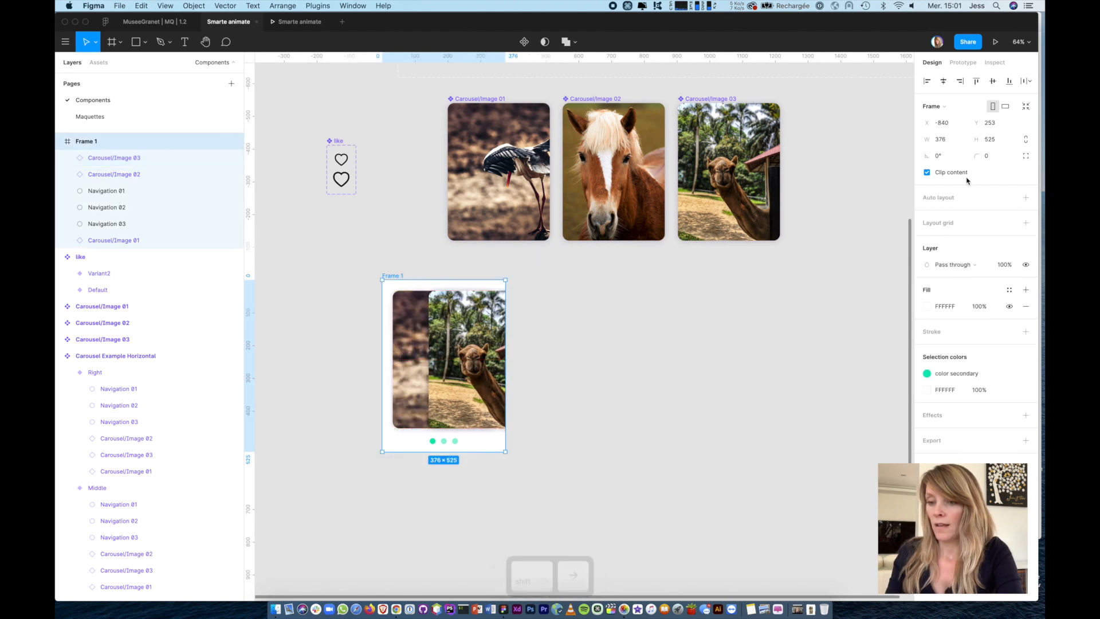
pyautogui.click(926, 172)
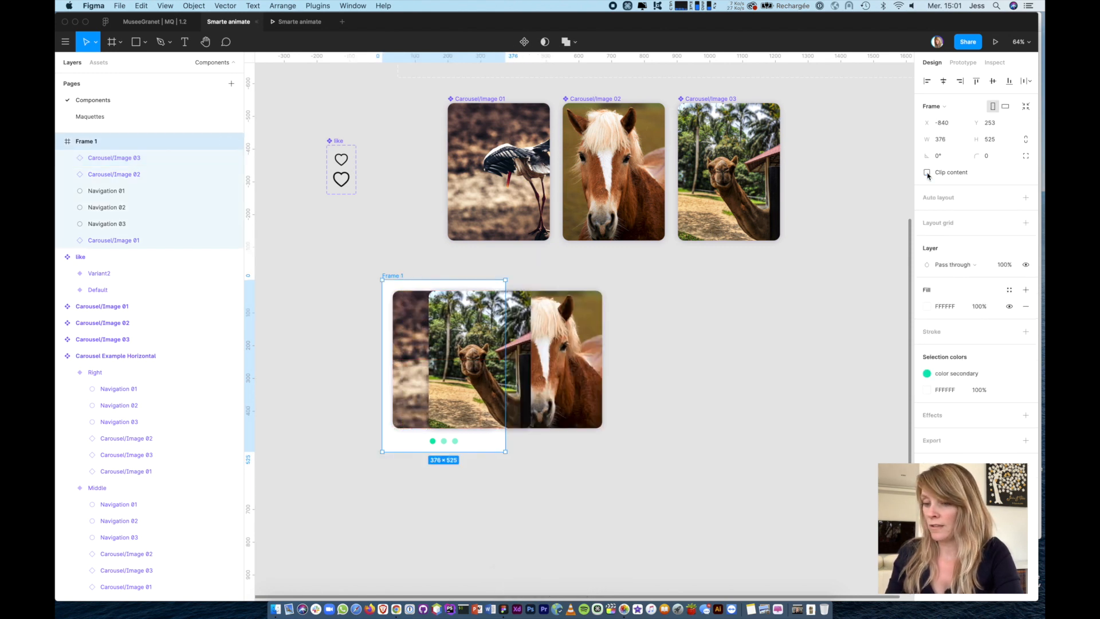
# - Shift the Carousel/Image 03 instance right to X 688, just past the horse image, and turn Frame 1's content clipping back on
pyautogui.click(447, 354)
pyautogui.hotkey('shift', 'Right')
pyautogui.hotkey('shift', 'Right')
pyautogui.hotkey('shift', 'Right')
pyautogui.hotkey('shift', 'Right')
pyautogui.hotkey('shift', 'Right')
pyautogui.hotkey('shift', 'Right')
pyautogui.hotkey('shift', 'Right')
pyautogui.hotkey('shift', 'Right')
pyautogui.hotkey('shift', 'Right')
pyautogui.hotkey('shift', 'Right')
pyautogui.hotkey('shift', 'Right')
pyautogui.hotkey('shift', 'Right')
pyautogui.hotkey('shift', 'Right')
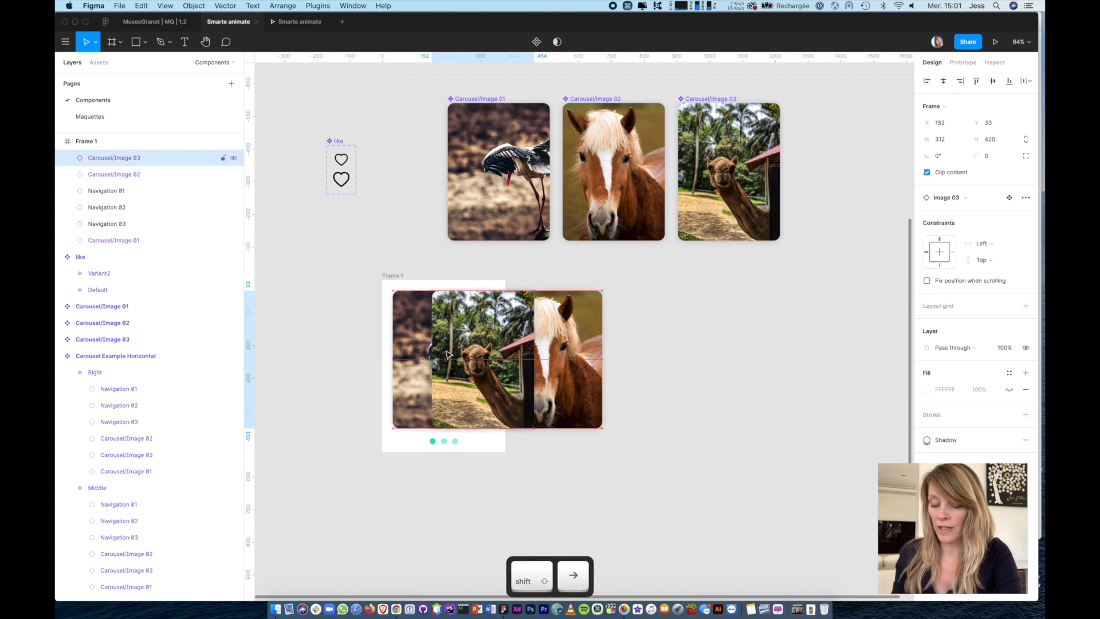
pyautogui.hotkey('shift', 'Right')
pyautogui.hotkey('shift', 'Right')
pyautogui.hotkey('shift', 'Right')
pyautogui.hotkey('shift', 'Right')
pyautogui.hotkey('shift', 'Right')
pyautogui.hotkey('shift', 'Right')
pyautogui.hotkey('shift', 'Right')
pyautogui.hotkey('shift', 'Right')
pyautogui.hotkey('shift', 'Right')
pyautogui.hotkey('shift', 'Right')
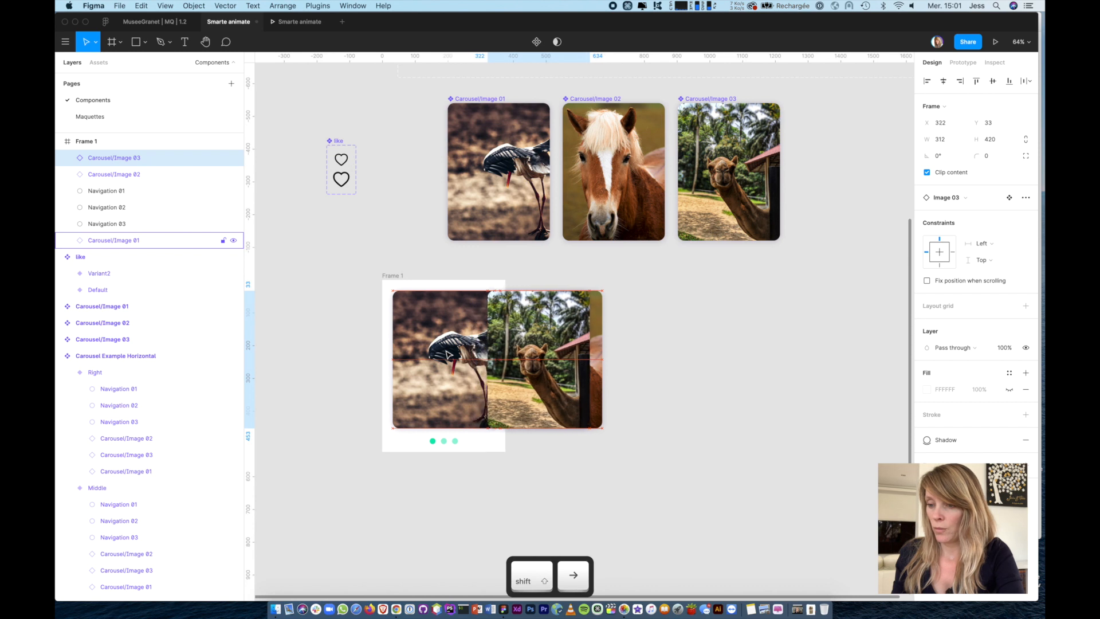
pyautogui.hotkey('shift', 'Left')
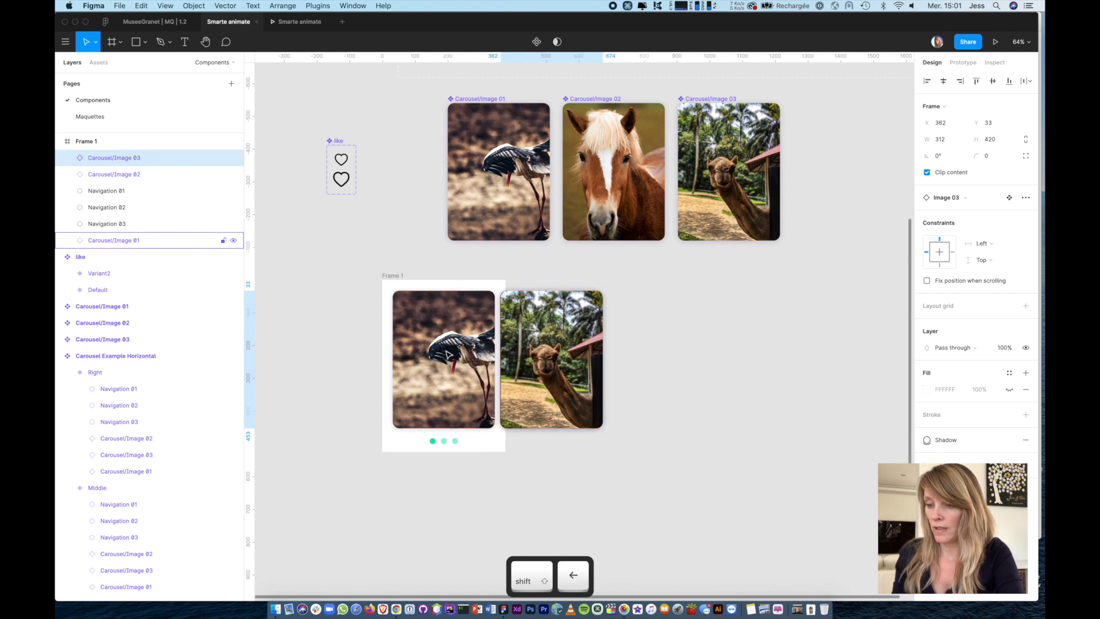
pyautogui.hotkey('shift', 'Right')
pyautogui.hotkey('shift', 'Right')
pyautogui.hotkey('shift', 'Right')
pyautogui.hotkey('shift', 'Right')
pyautogui.hotkey('shift', 'Right')
pyautogui.hotkey('shift', 'Right')
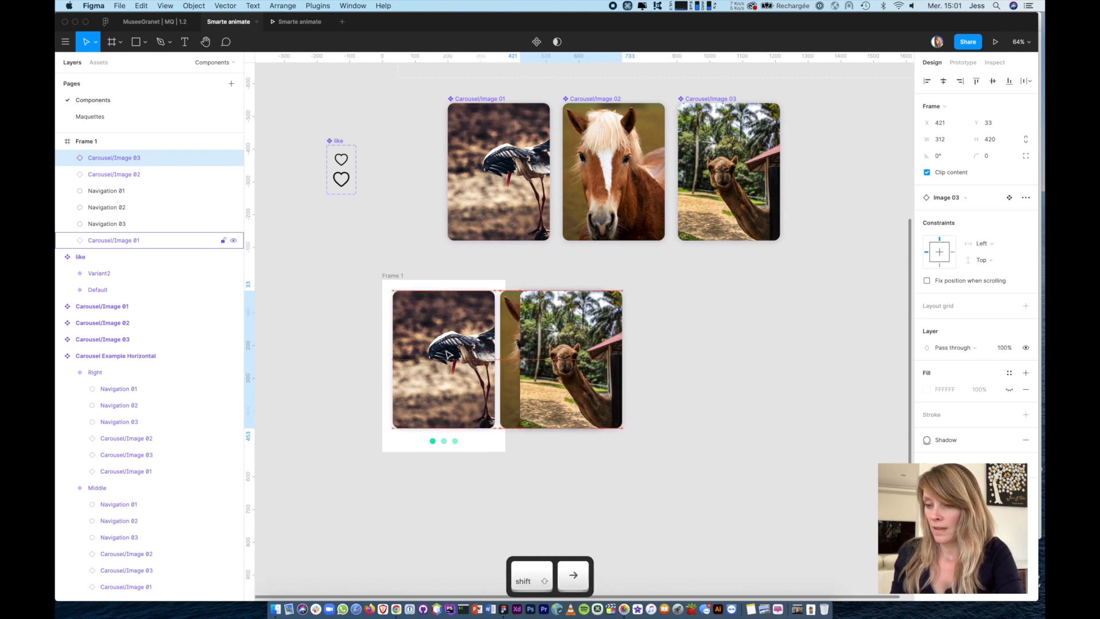
pyautogui.hotkey('shift', 'Right')
pyautogui.hotkey('shift', 'Right')
pyautogui.hotkey('shift', 'Right')
pyautogui.hotkey('shift', 'Right')
pyautogui.hotkey('shift', 'Right')
pyautogui.hotkey('shift', 'Right')
pyautogui.hotkey('shift', 'Right')
pyautogui.hotkey('shift', 'Right')
pyautogui.hotkey('shift', 'Right')
pyautogui.hotkey('shift', 'Right')
pyautogui.hotkey('shift', 'Right')
pyautogui.hotkey('shift', 'Right')
pyautogui.hotkey('shift', 'Right')
pyautogui.hotkey('shift', 'Right')
pyautogui.hotkey('shift', 'Right')
pyautogui.hotkey('shift', 'Right')
pyautogui.hotkey('shift', 'Right')
pyautogui.hotkey('shift', 'Right')
pyautogui.hotkey('shift', 'Right')
pyautogui.hotkey('shift', 'Right')
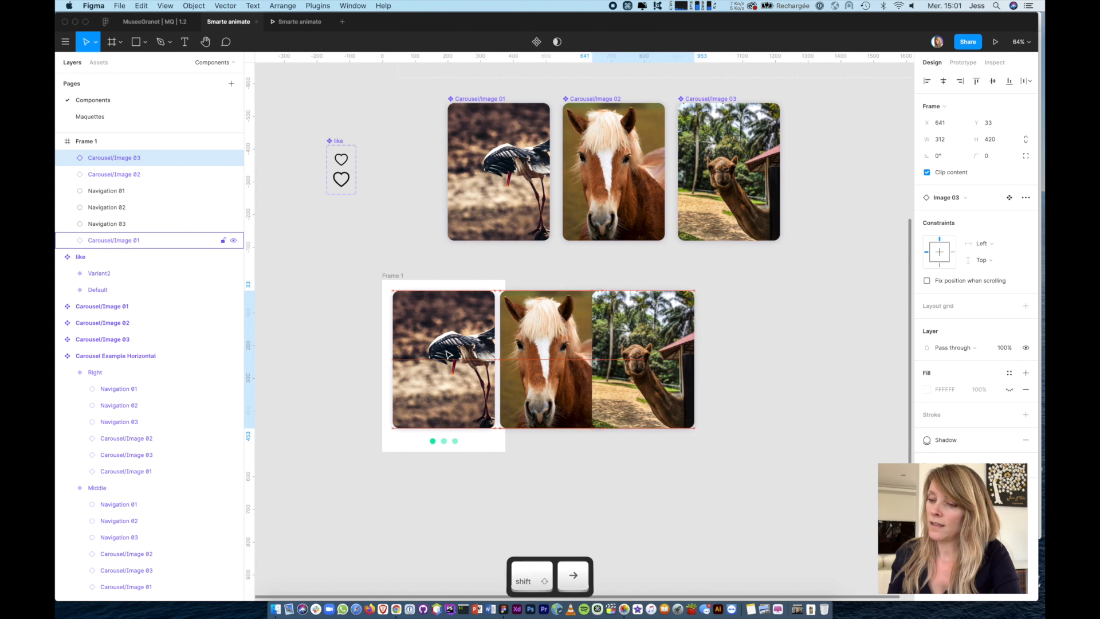
pyautogui.hotkey('shift', 'Right')
pyautogui.hotkey('shift', 'Right')
pyautogui.hotkey('shift', 'Right')
pyautogui.press('Right')
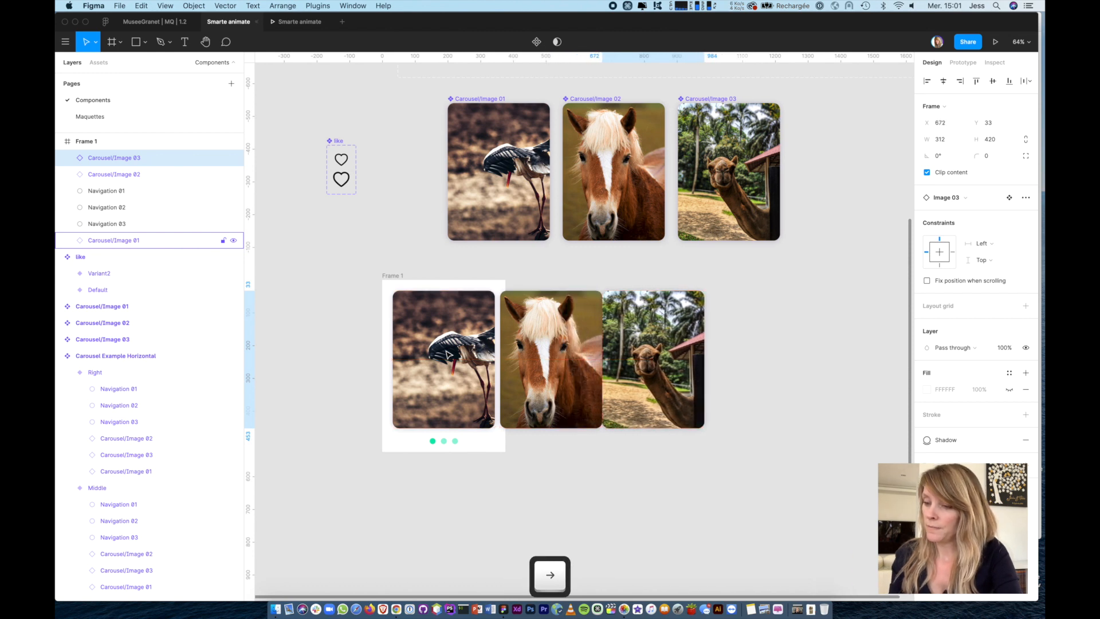
pyautogui.hotkey('shift', 'Right')
pyautogui.hotkey('shift', 'Right')
pyautogui.press('Left')
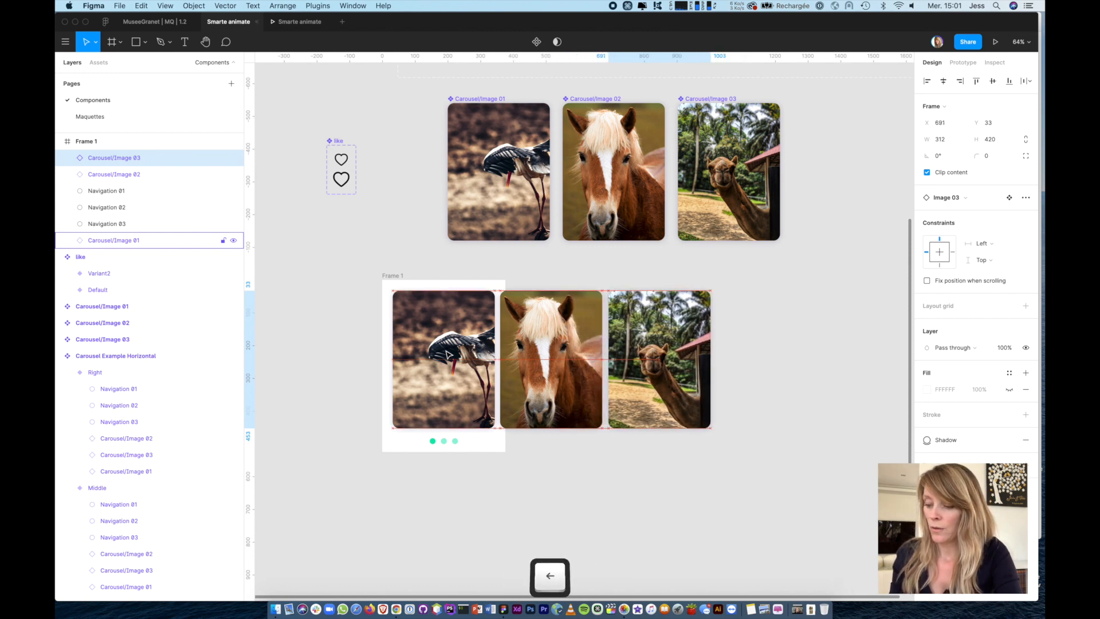
pyautogui.press('Left')
pyautogui.press('Left')
pyautogui.press('Left')
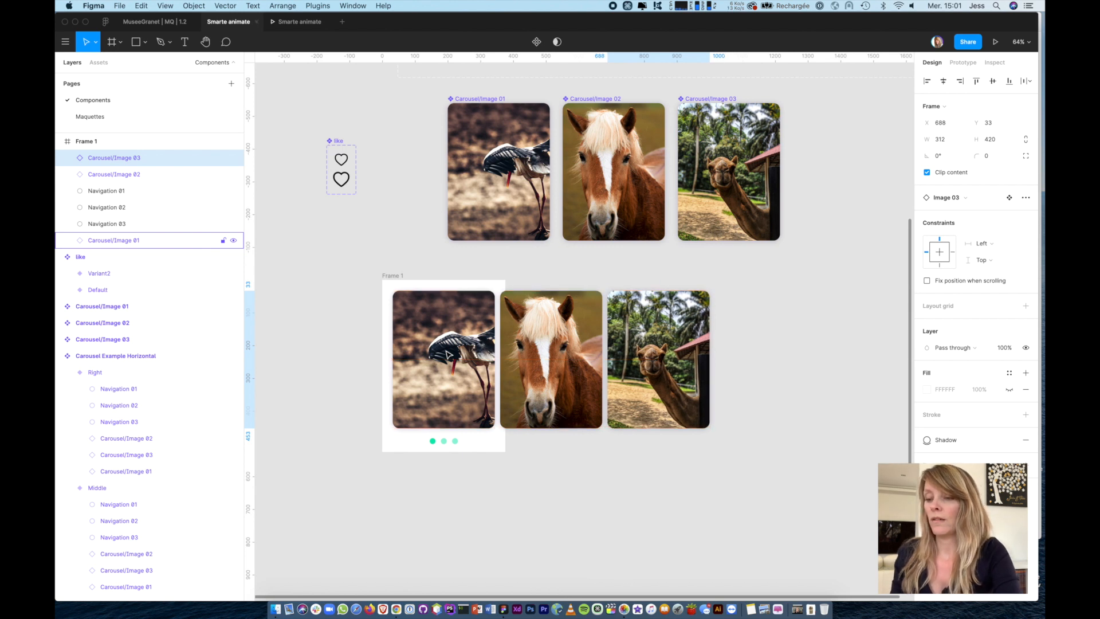
pyautogui.click(394, 276)
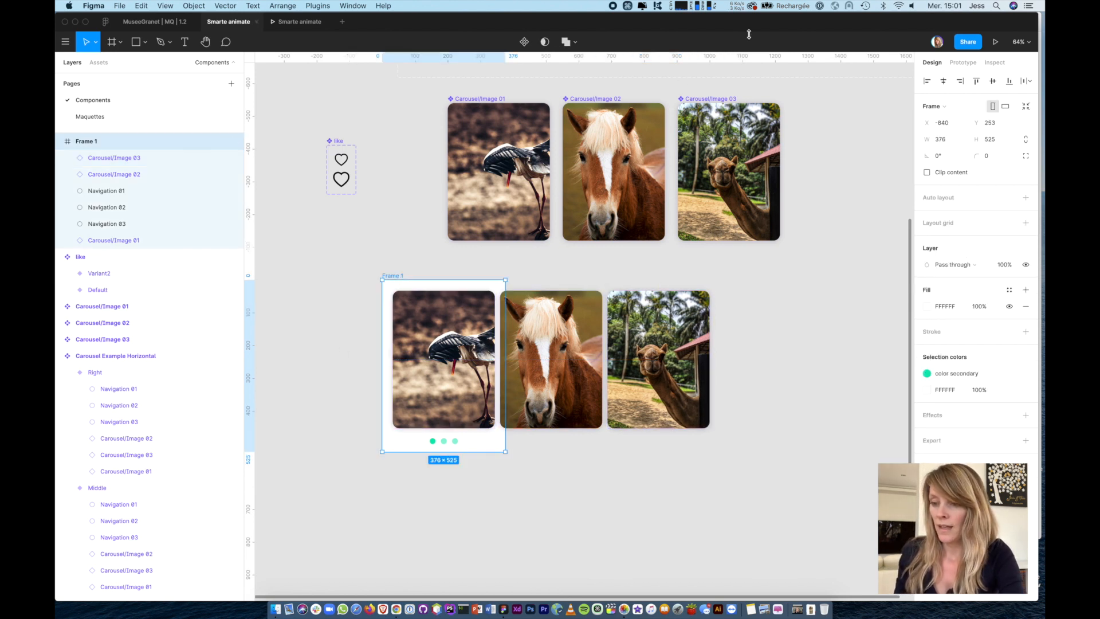
pyautogui.click(926, 172)
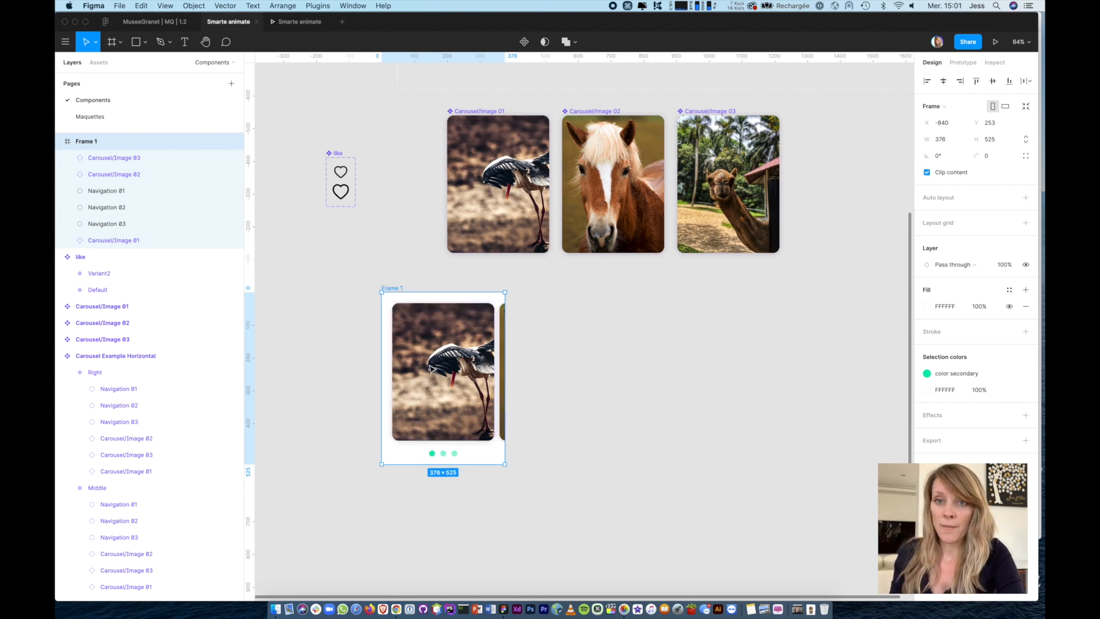
# - Examine the hidden images in the example's Right and Middle variants by toggling content clipping, and compare the Left variant with Frame 1
pyautogui.scroll(10, 432, 368)
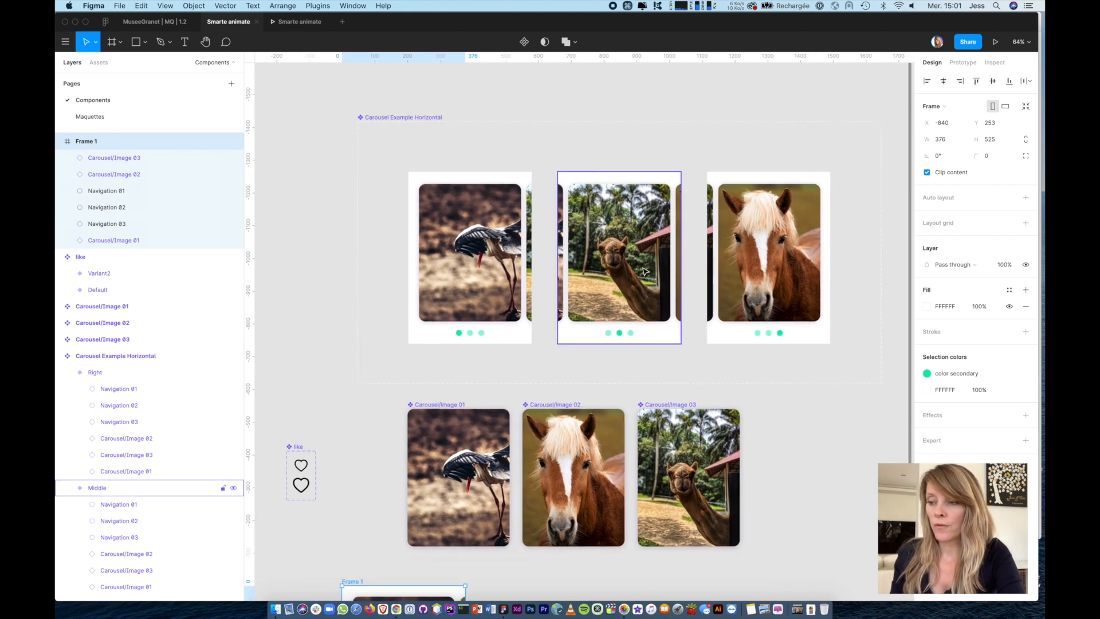
pyautogui.scroll(-1, 644, 270)
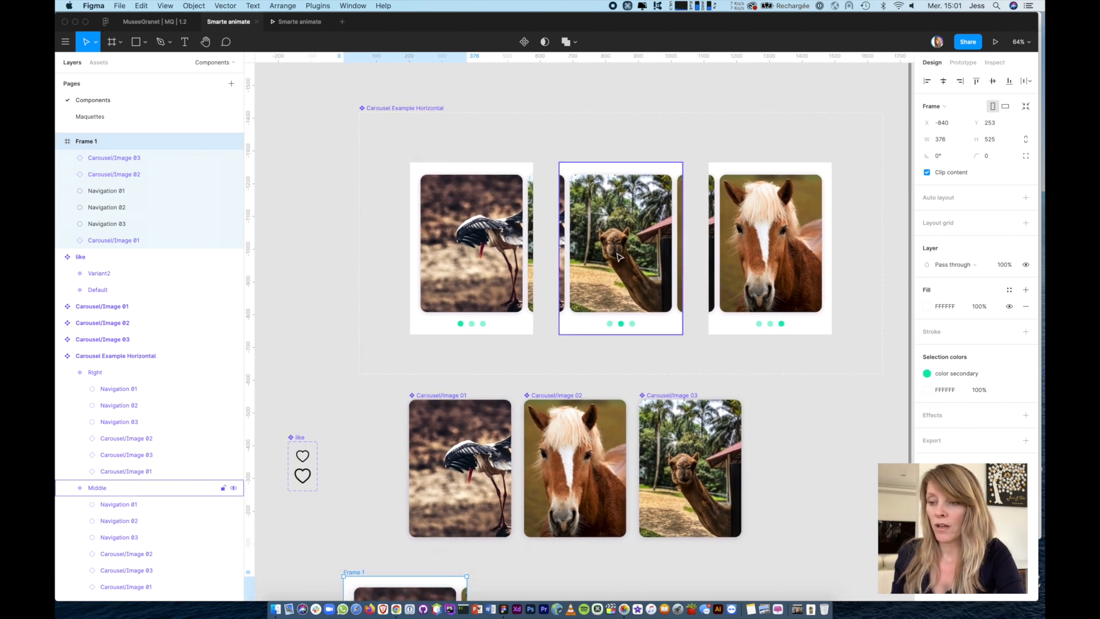
pyautogui.scroll(-2, 615, 242)
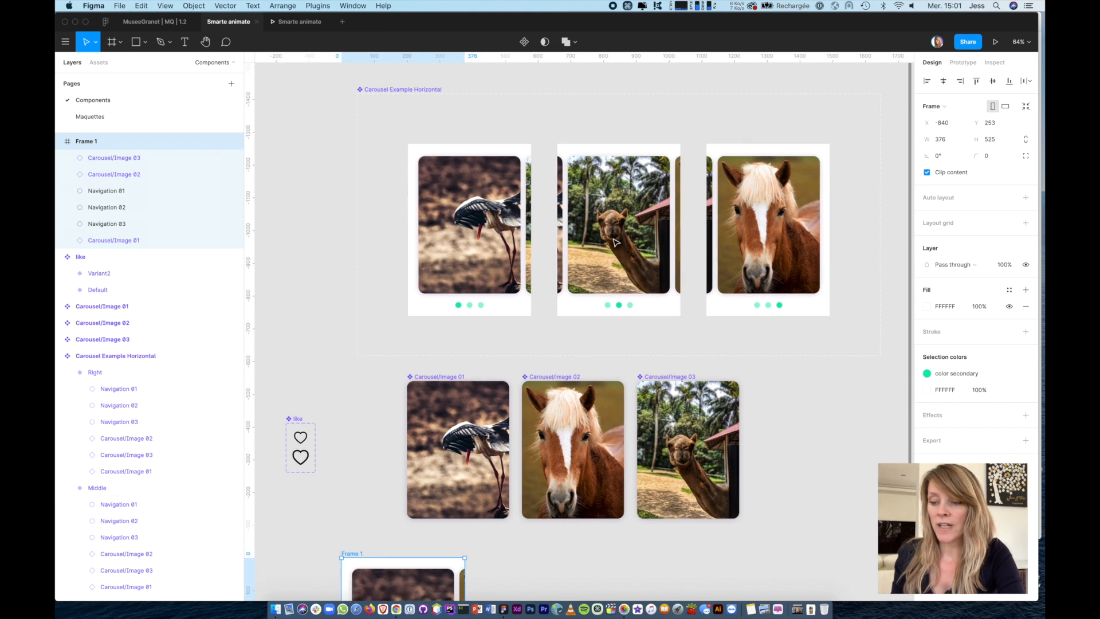
pyautogui.scroll(1, 636, 238)
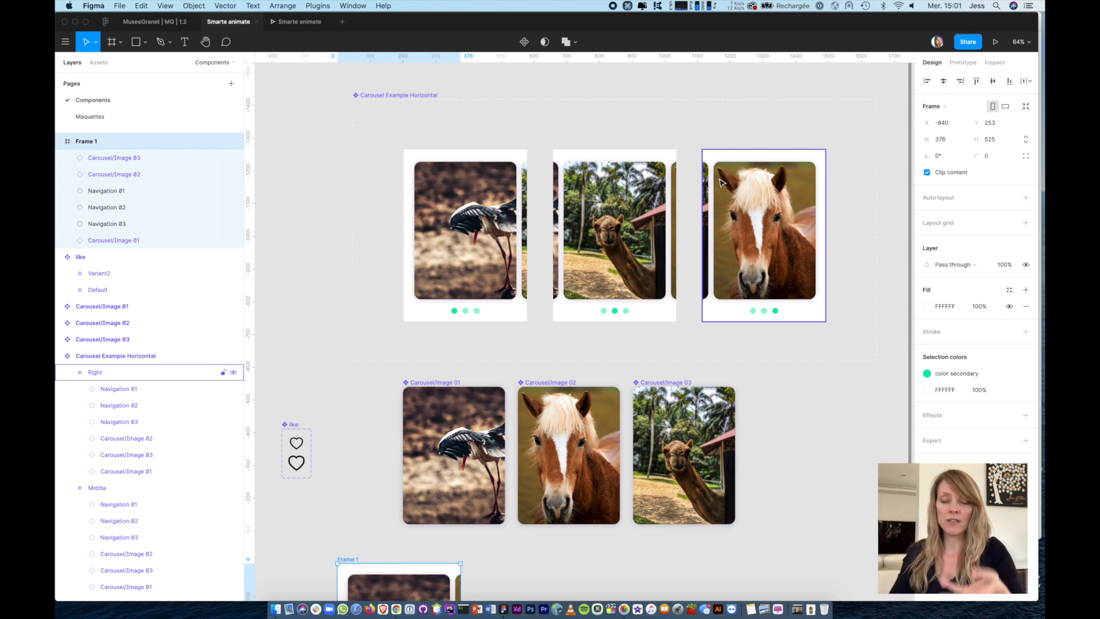
pyautogui.click(764, 219)
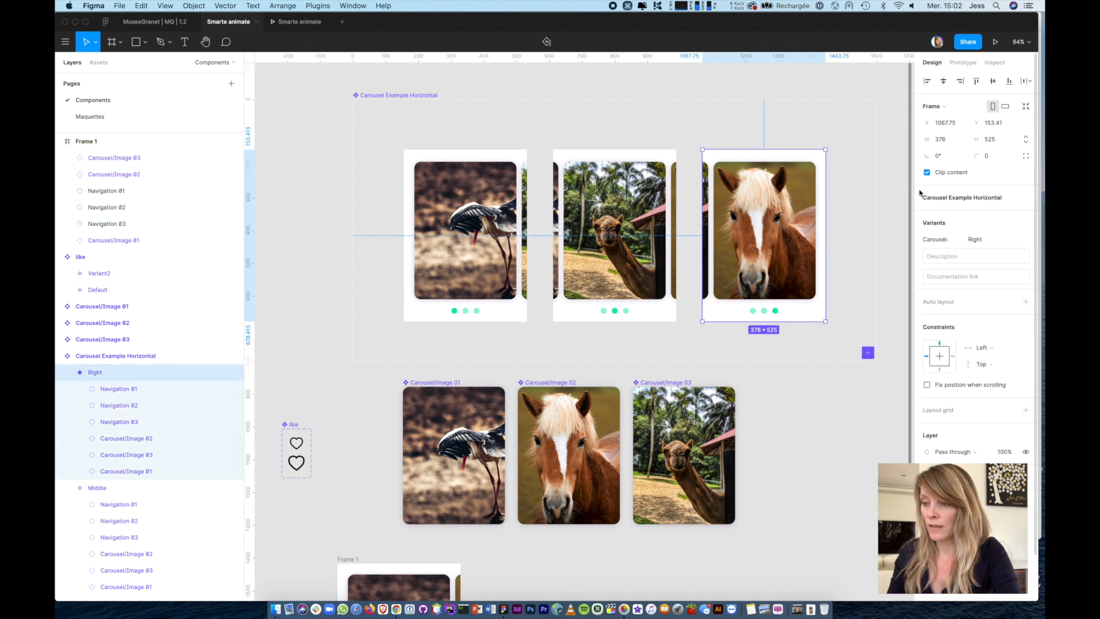
pyautogui.click(926, 173)
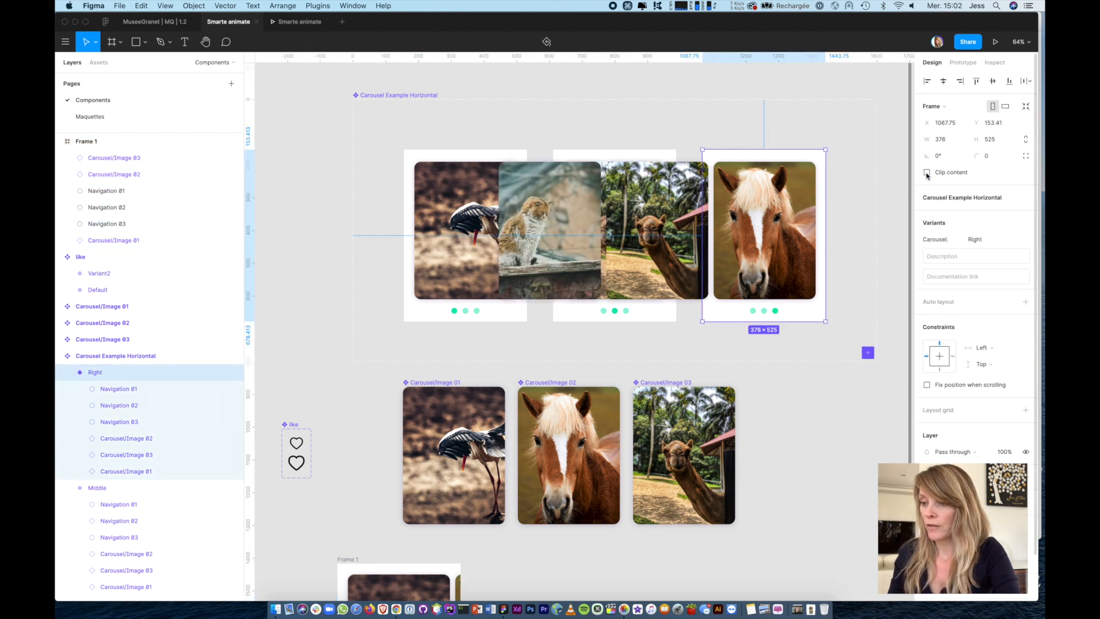
pyautogui.click(927, 172)
pyautogui.click(566, 156)
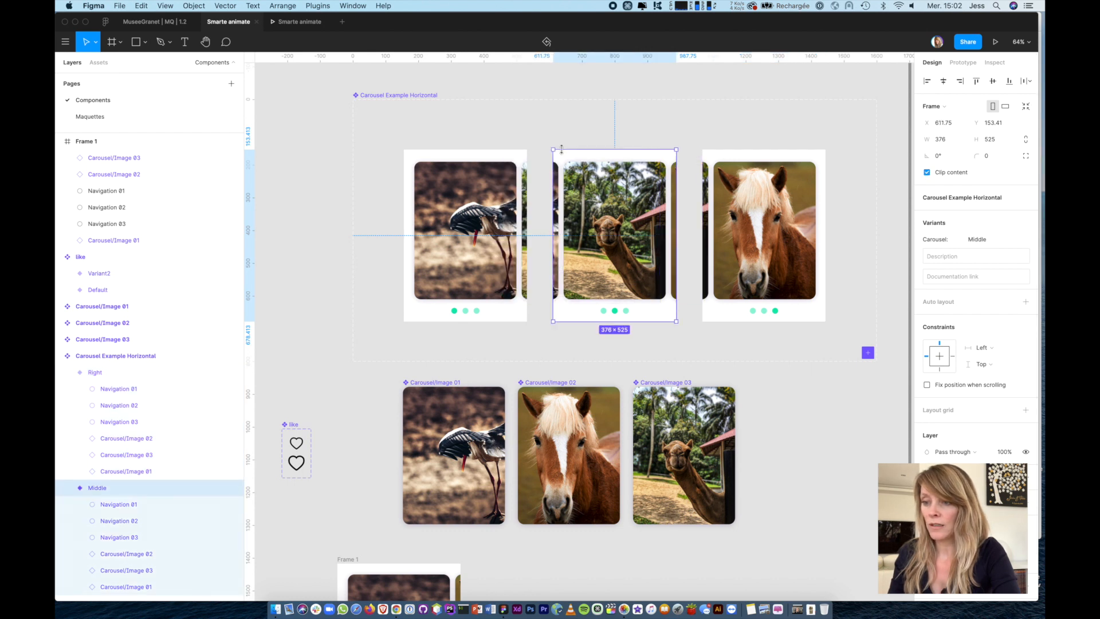
pyautogui.click(927, 173)
pyautogui.click(927, 173)
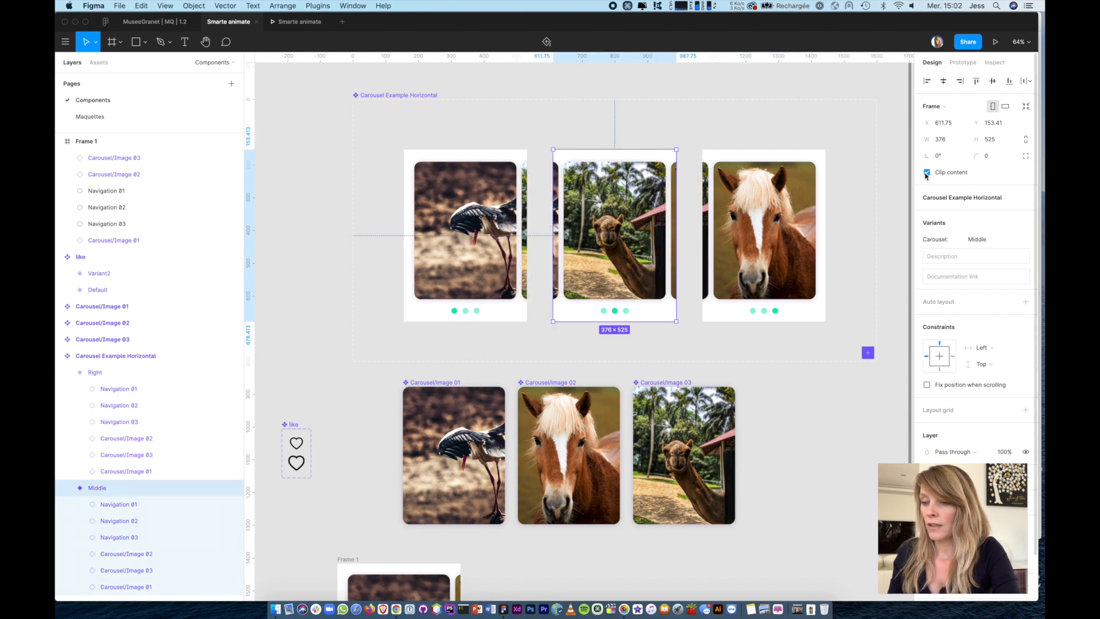
pyautogui.scroll(-10, 494, 324)
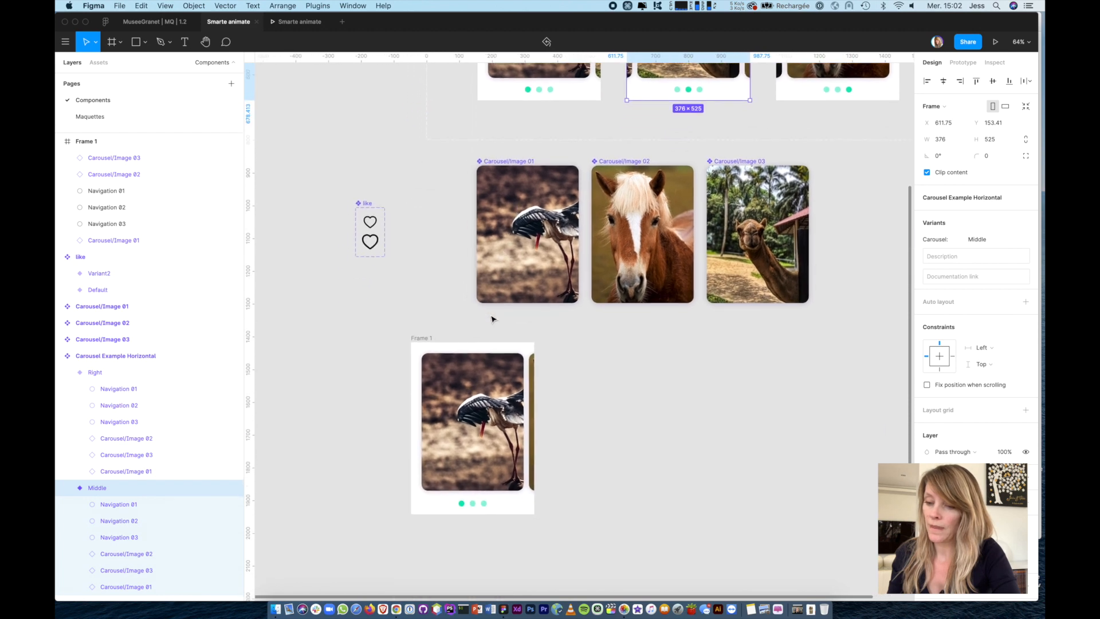
pyautogui.click(427, 338)
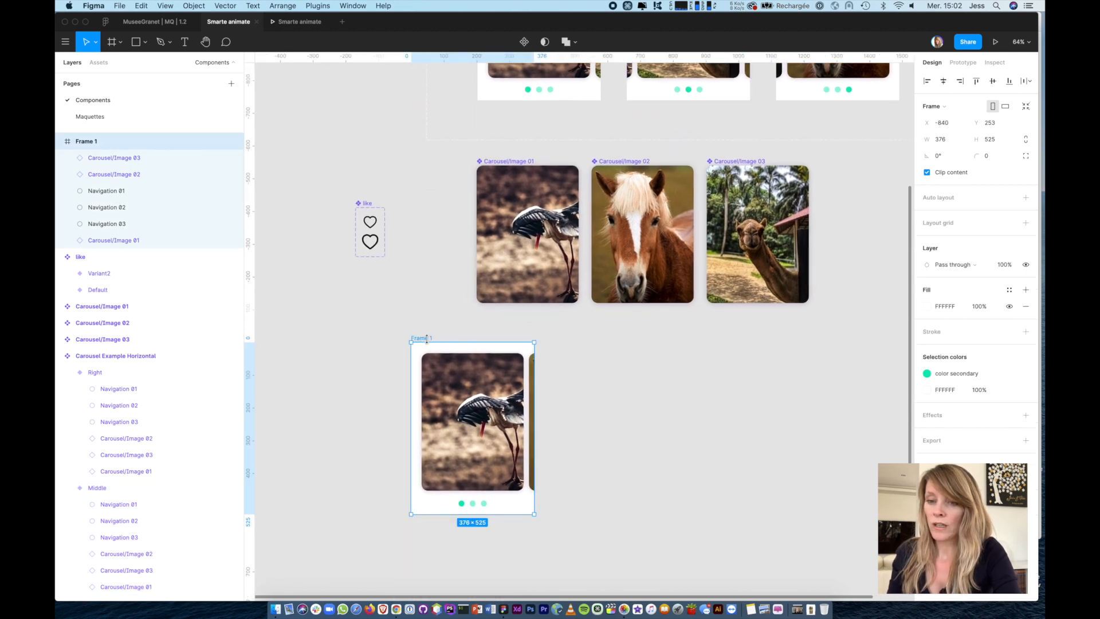
pyautogui.scroll(10, 427, 338)
pyautogui.click(478, 283)
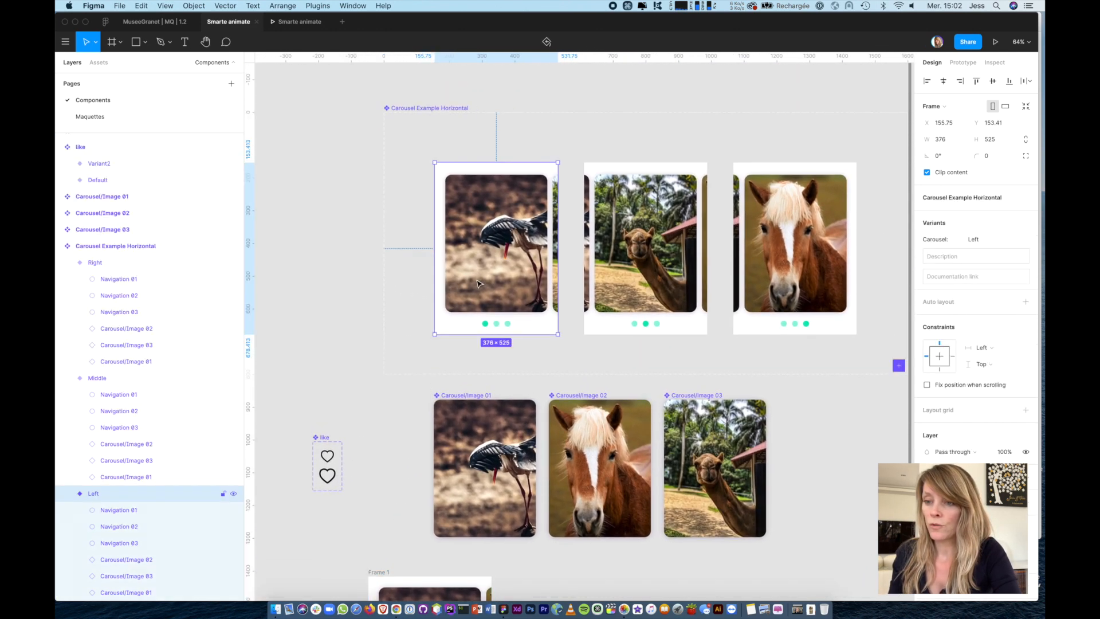
# - Convert Frame 1 into a component and rename it Carousel
pyautogui.scroll(-12, 479, 282)
pyautogui.hscroll(-2, 479, 282)
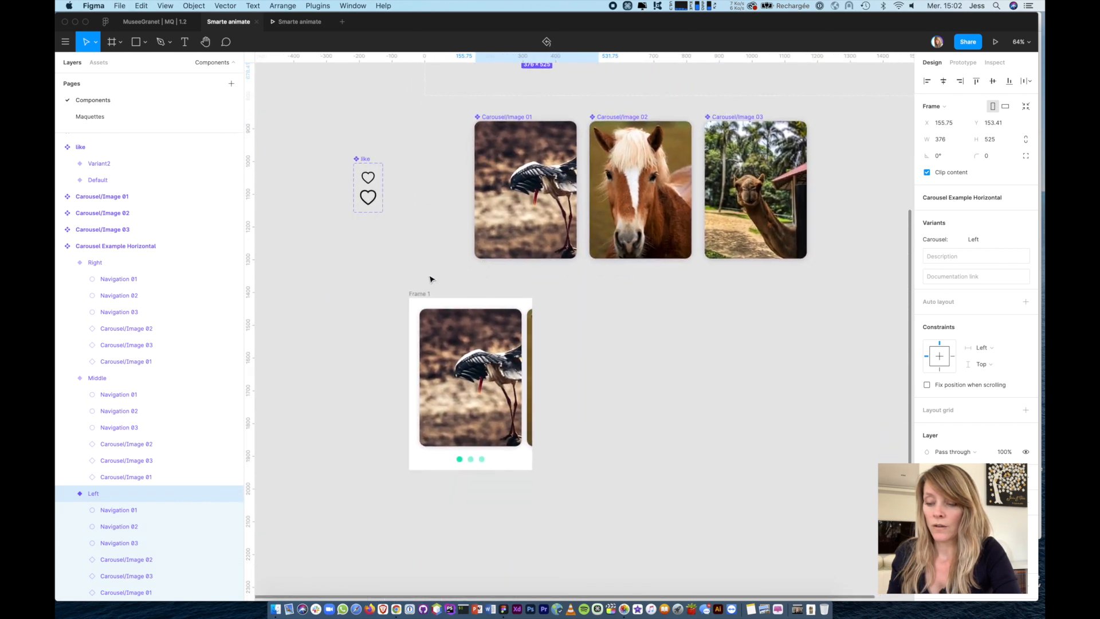
pyautogui.click(419, 294)
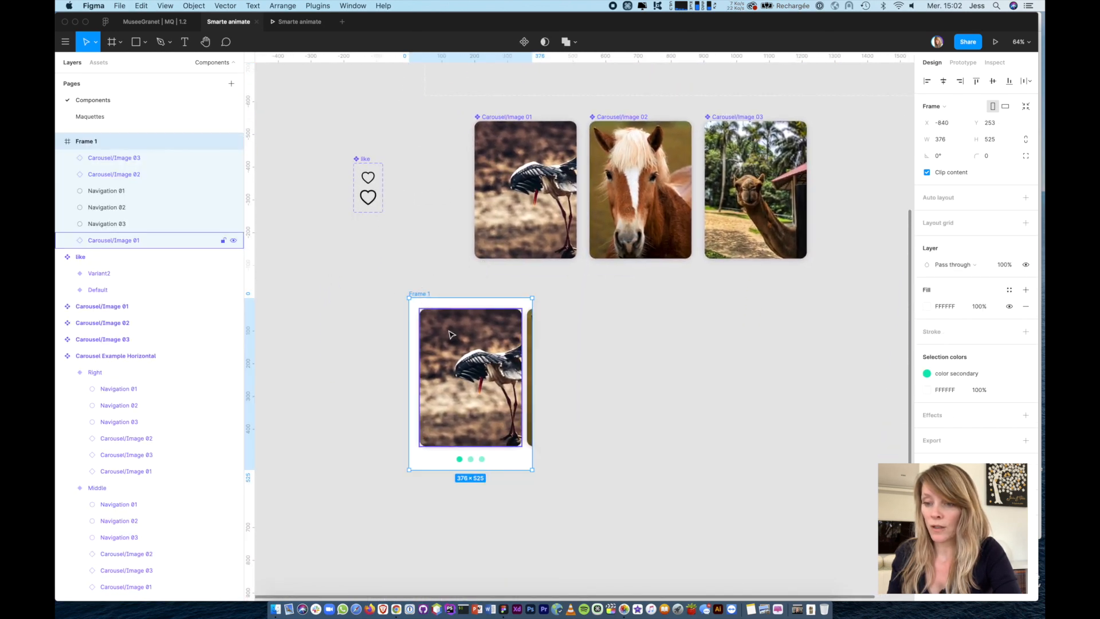
pyautogui.click(524, 42)
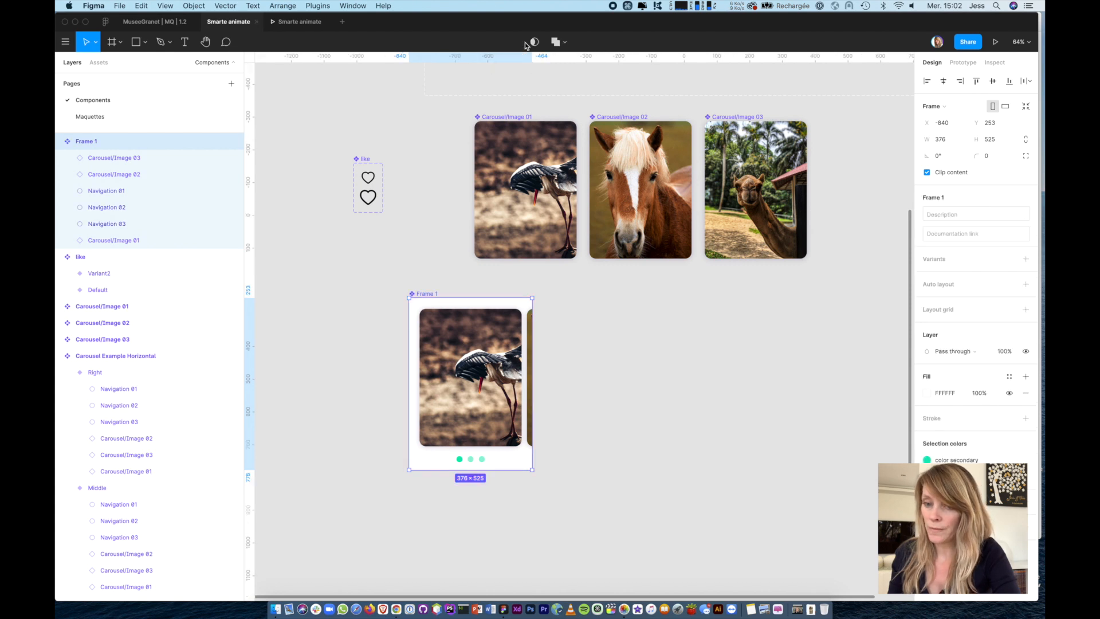
pyautogui.doubleClick(90, 144)
pyautogui.write('Ca')
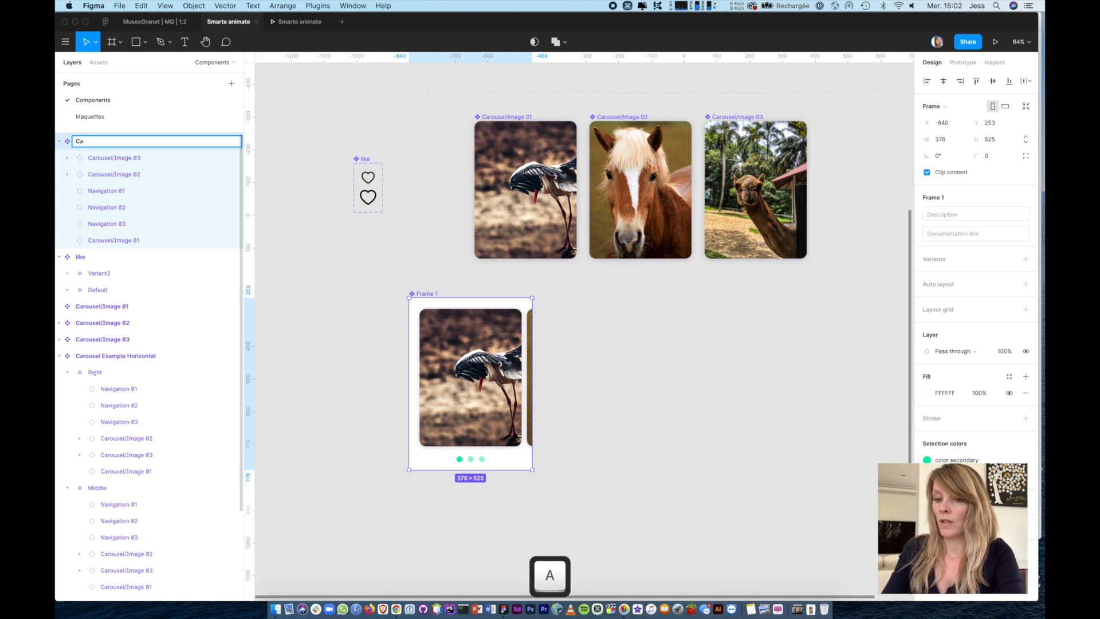
pyautogui.write('rousel')
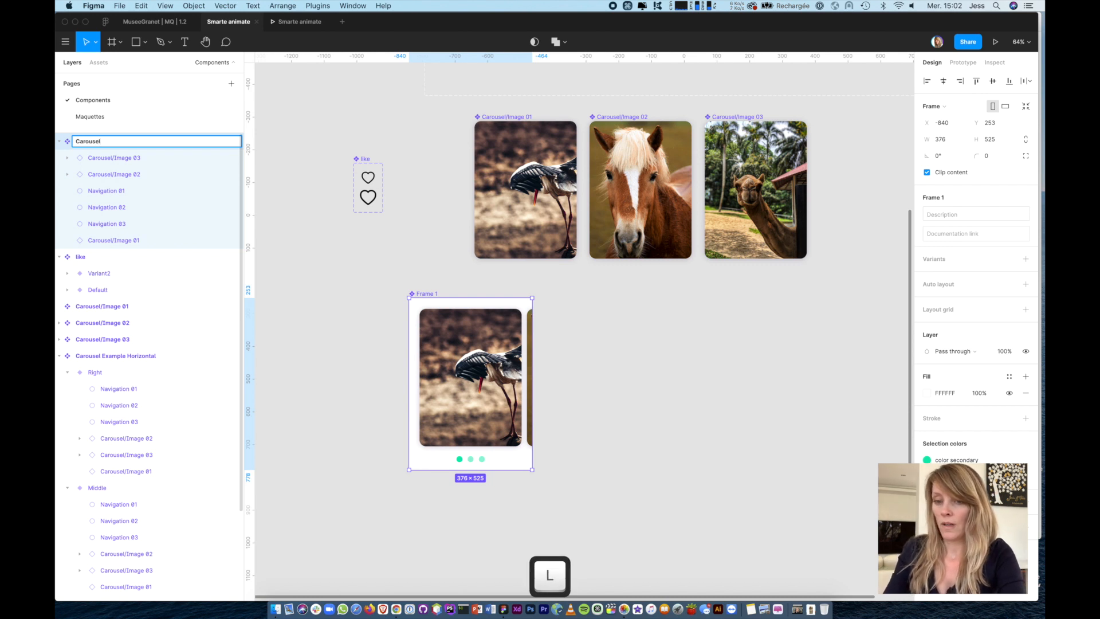
pyautogui.press('Return')
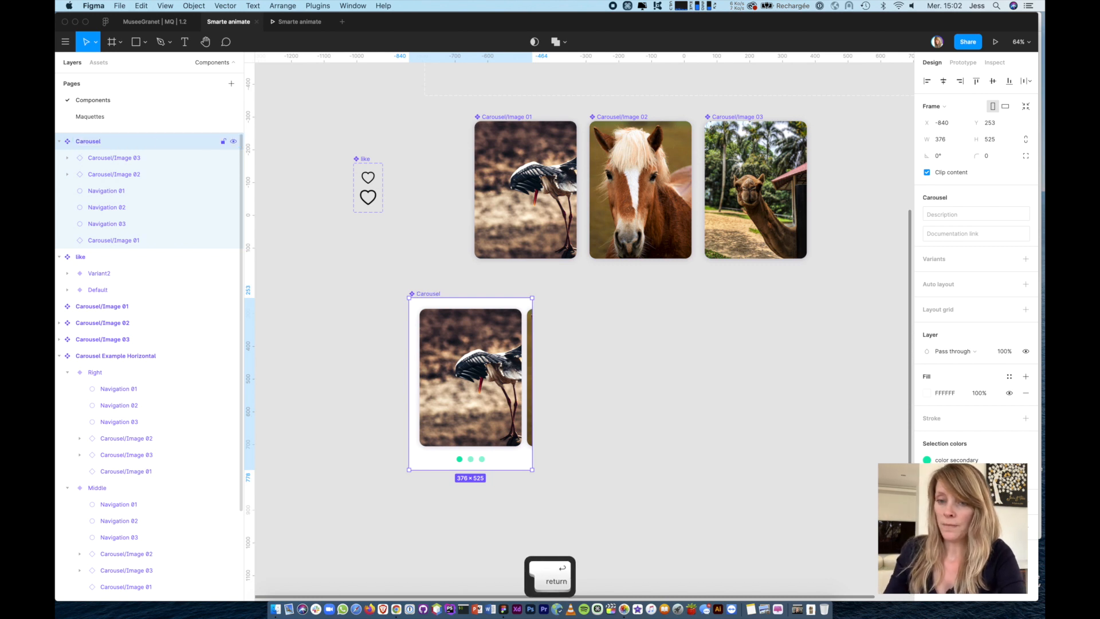
# - Add a second variant to the Carousel component, then delete the whole Carousel component set
pyautogui.click(1026, 260)
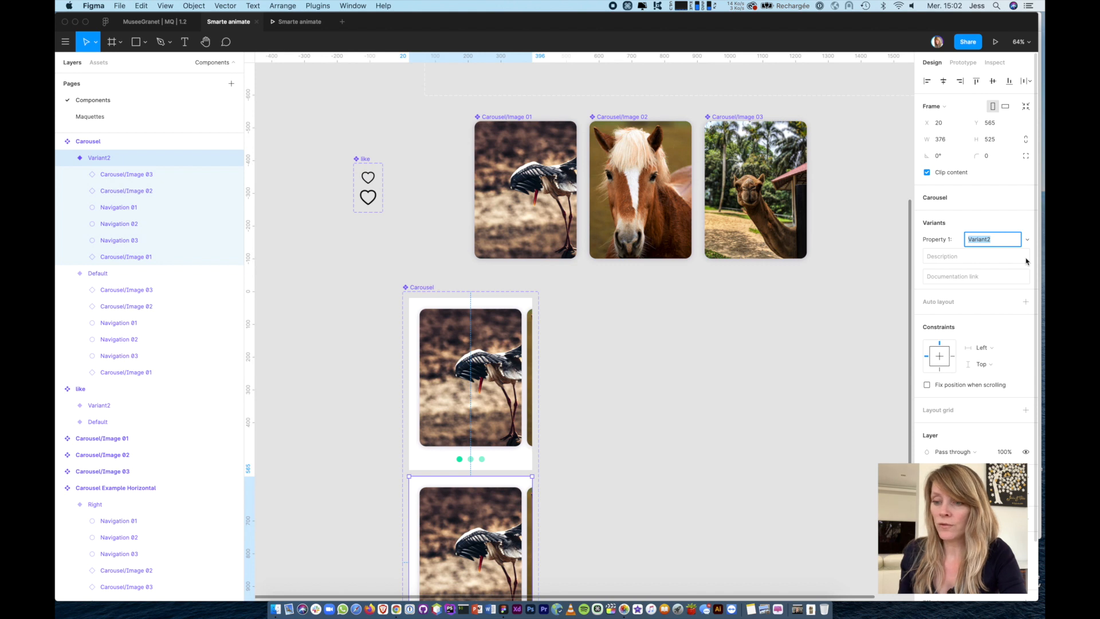
pyautogui.click(111, 143)
pyautogui.press('Delete')
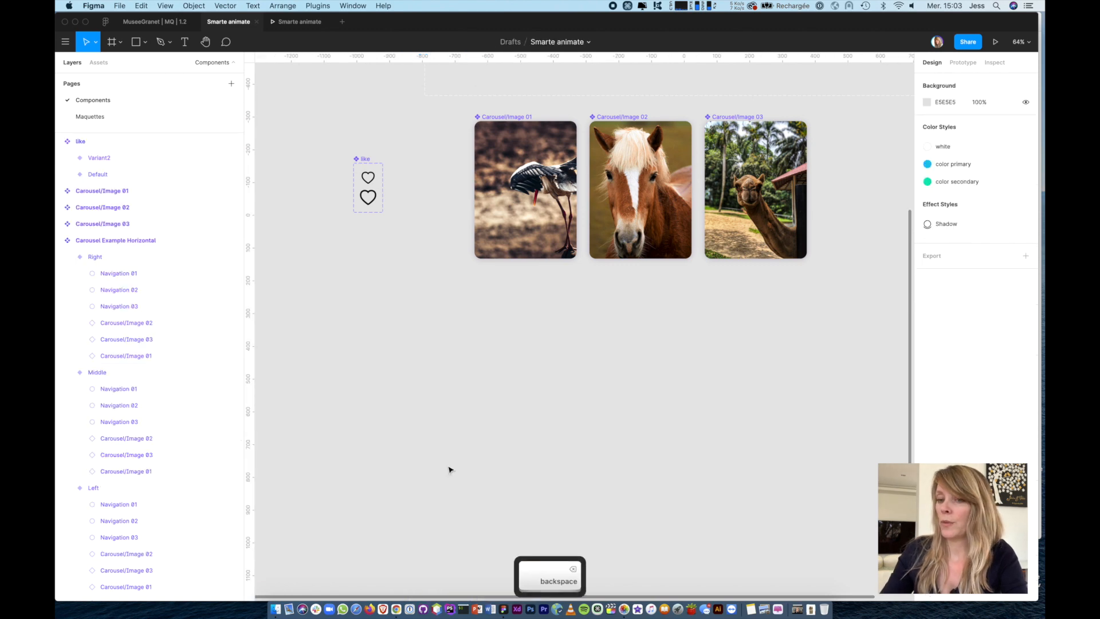
# - Link Navigation 02 in the example's Left variant to the Middle variant, changing on click with Smart animate
pyautogui.scroll(10, 450, 469)
pyautogui.scroll(-1, 450, 470)
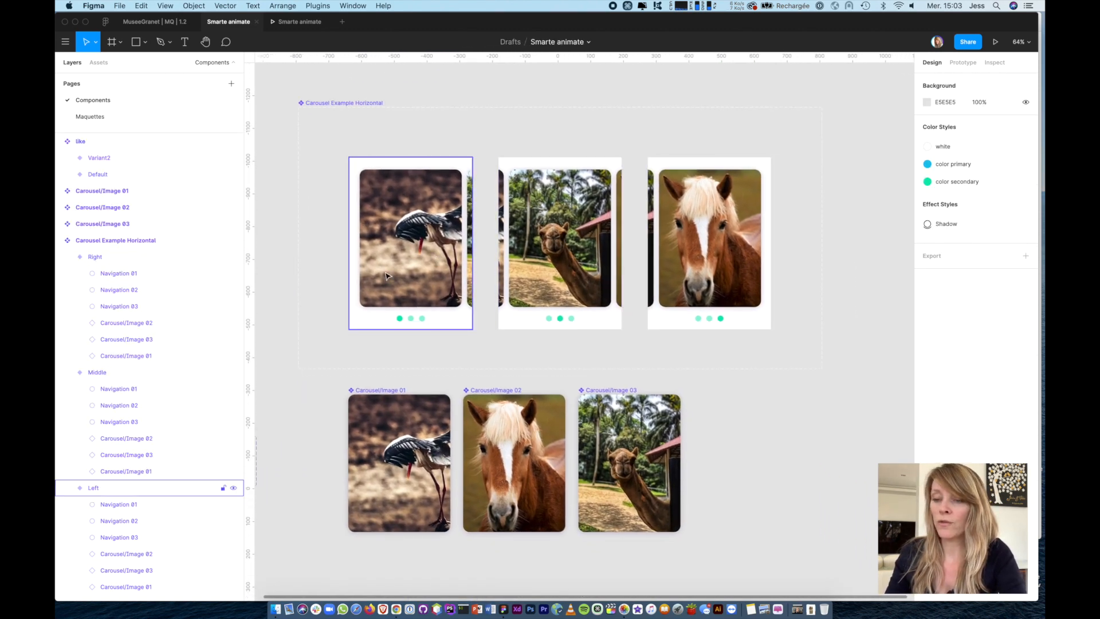
pyautogui.scroll(2, 385, 276)
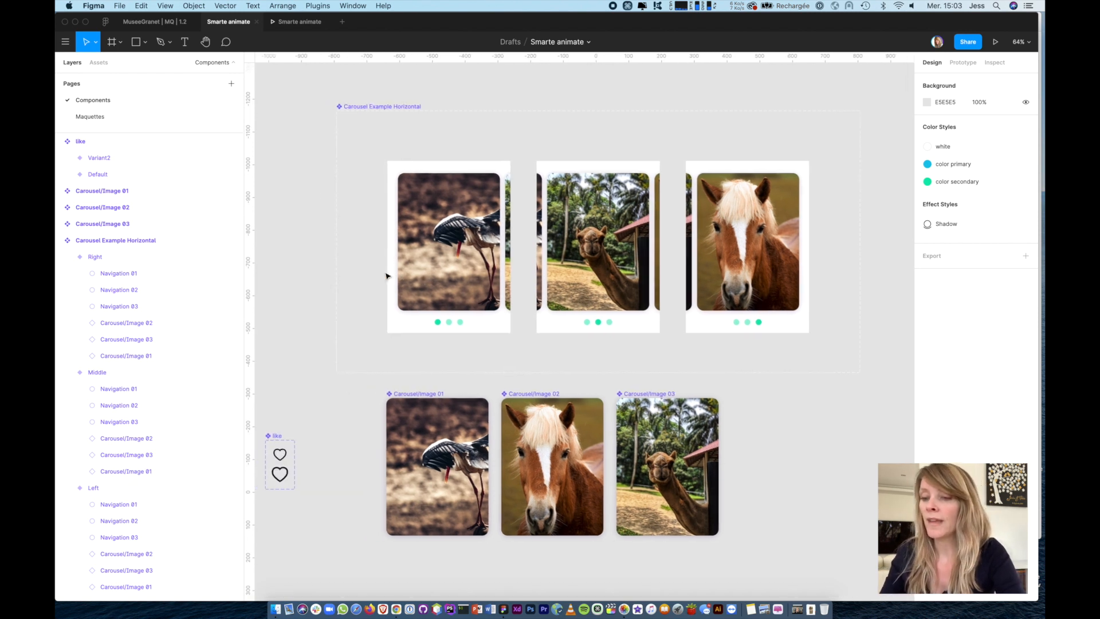
pyautogui.click(427, 270)
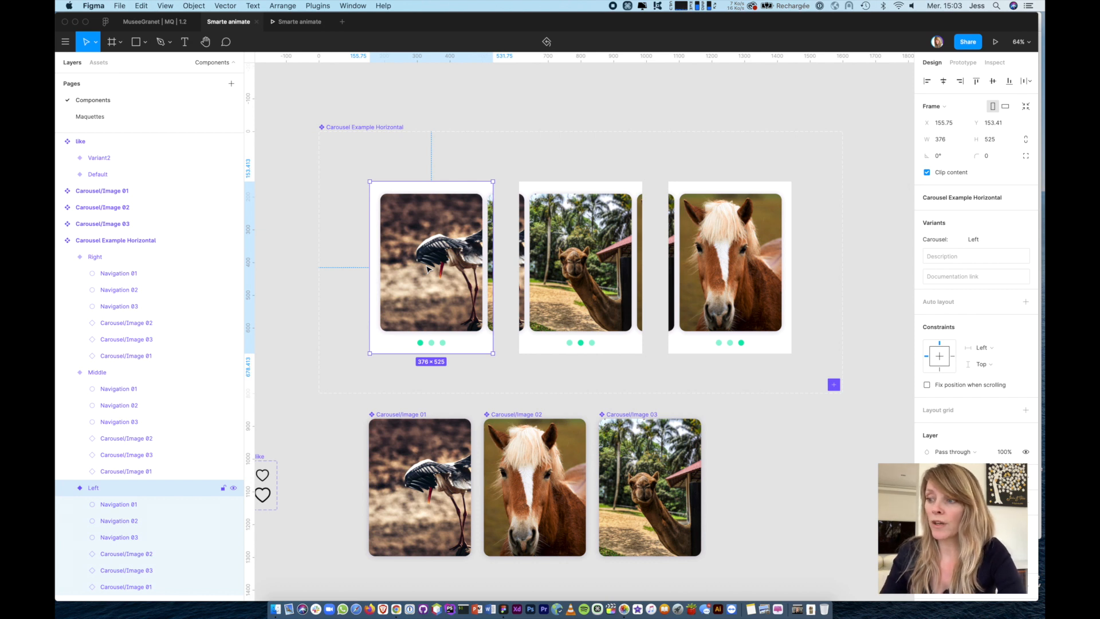
pyautogui.click(432, 346)
pyautogui.scroll(6, 432, 346)
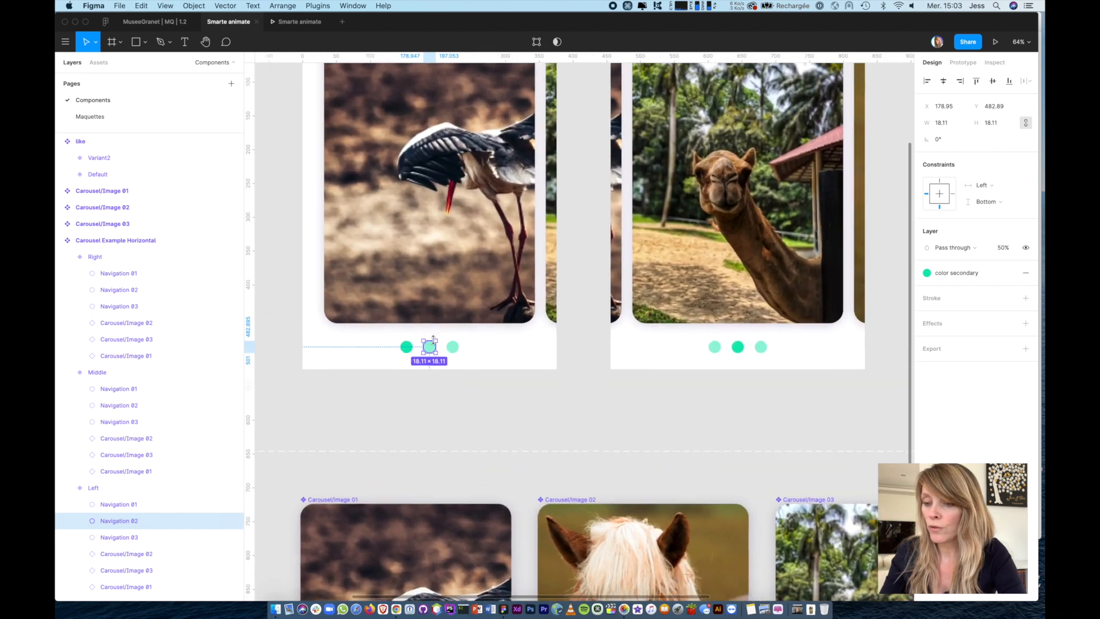
pyautogui.scroll(-4, 436, 339)
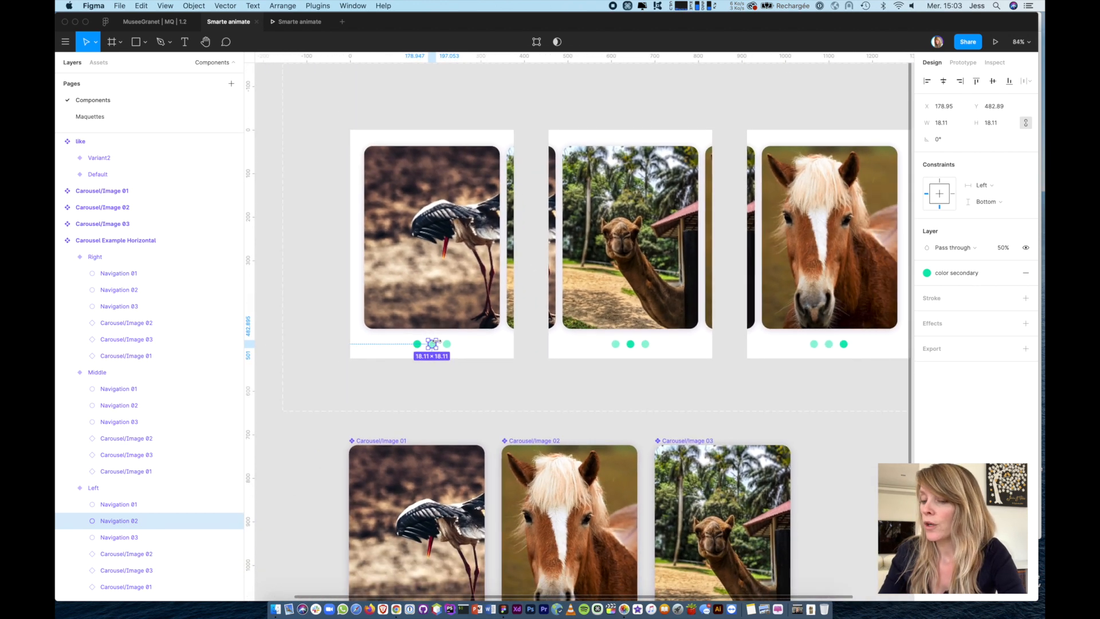
pyautogui.click(963, 63)
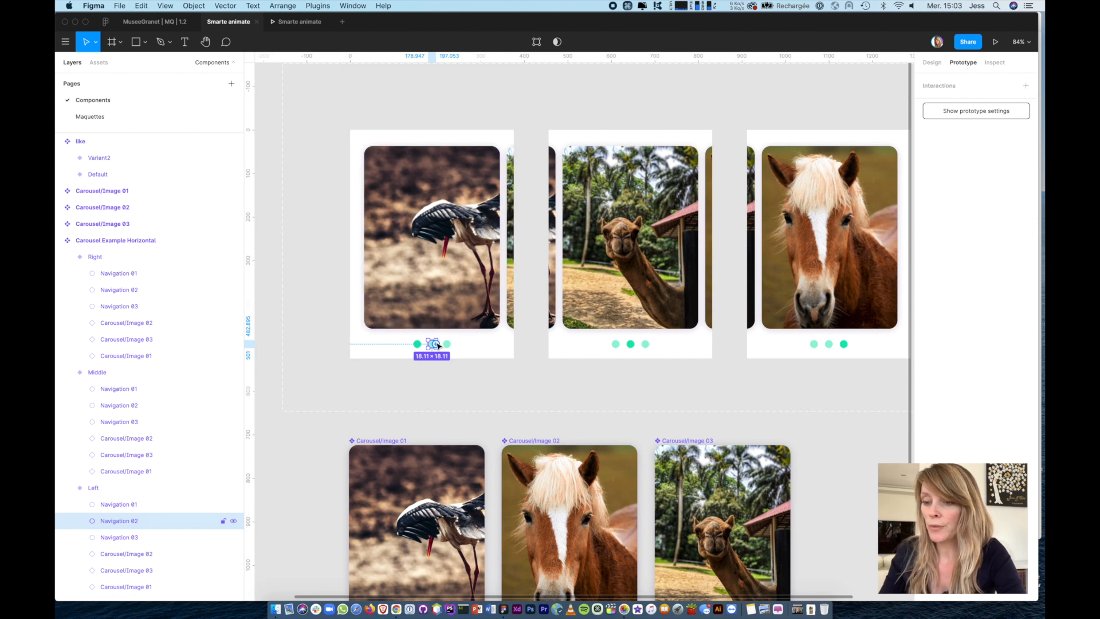
pyautogui.moveTo(440, 344); pyautogui.dragTo(575, 295)
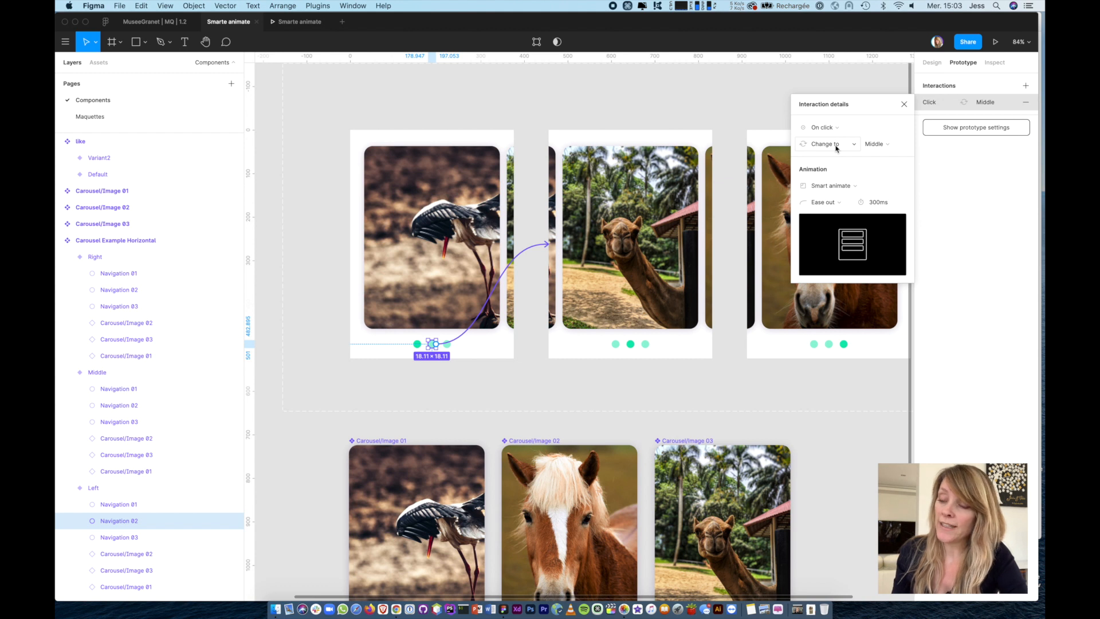
pyautogui.click(841, 185)
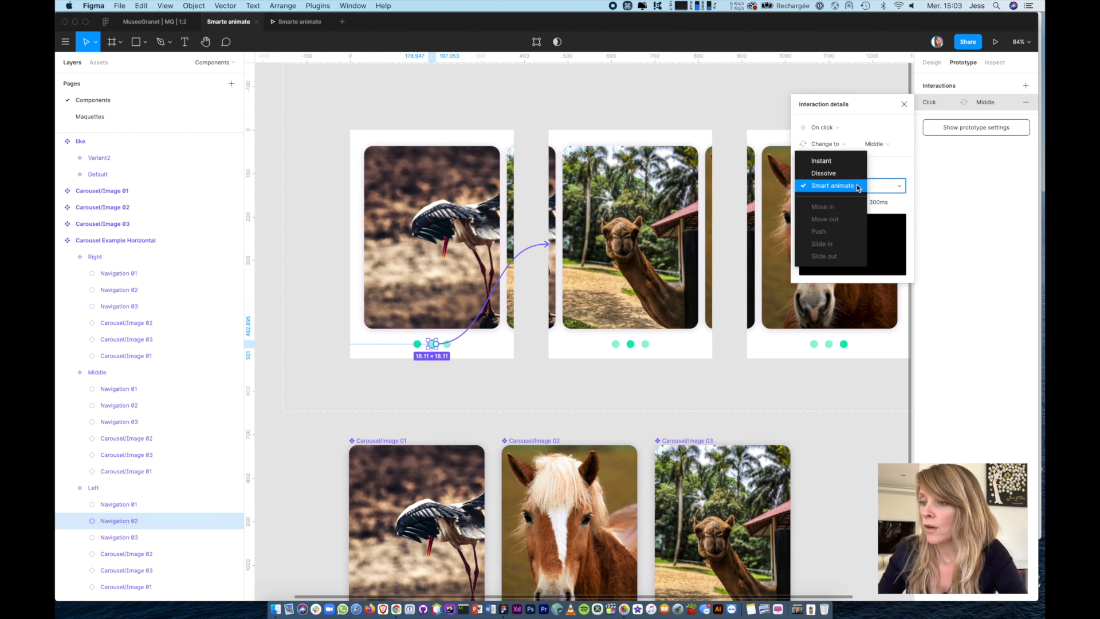
pyautogui.click(846, 186)
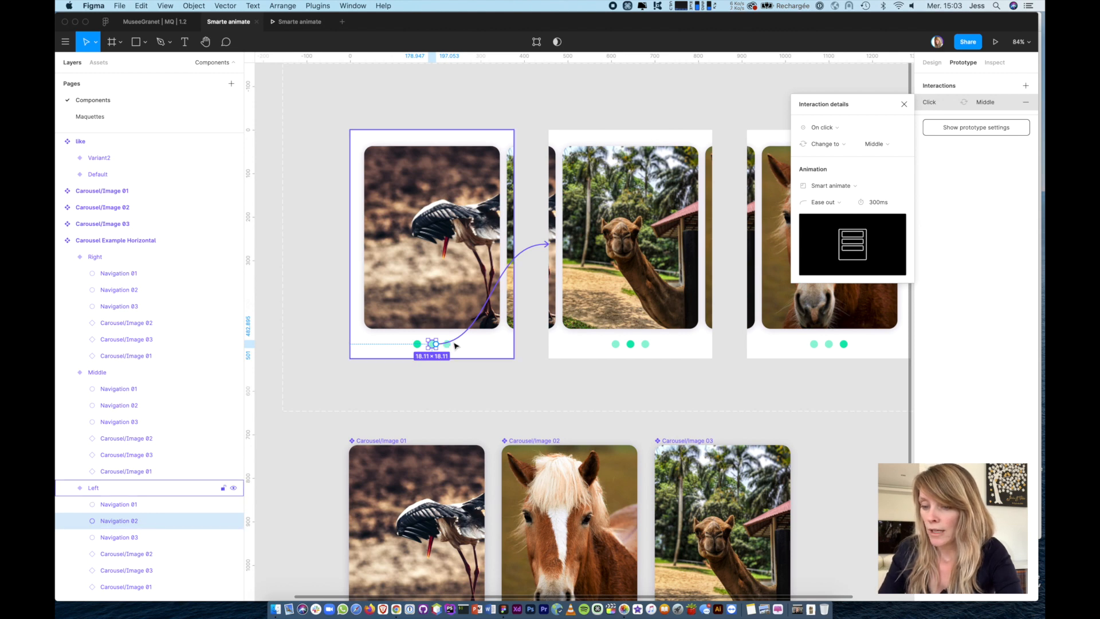
pyautogui.scroll(5, 450, 349)
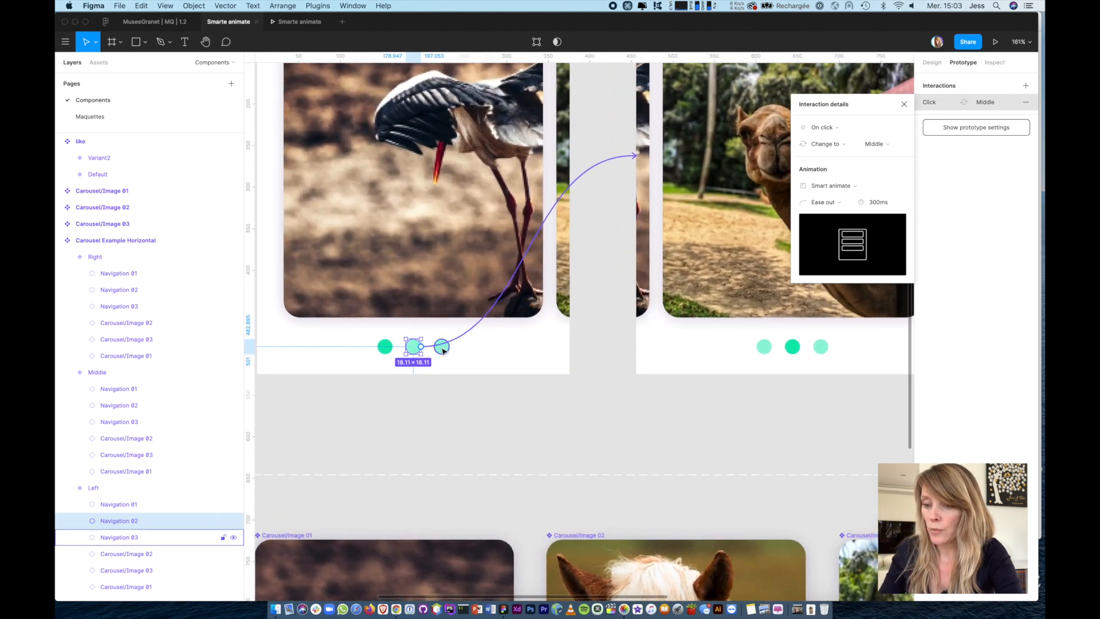
pyautogui.press('Escape')
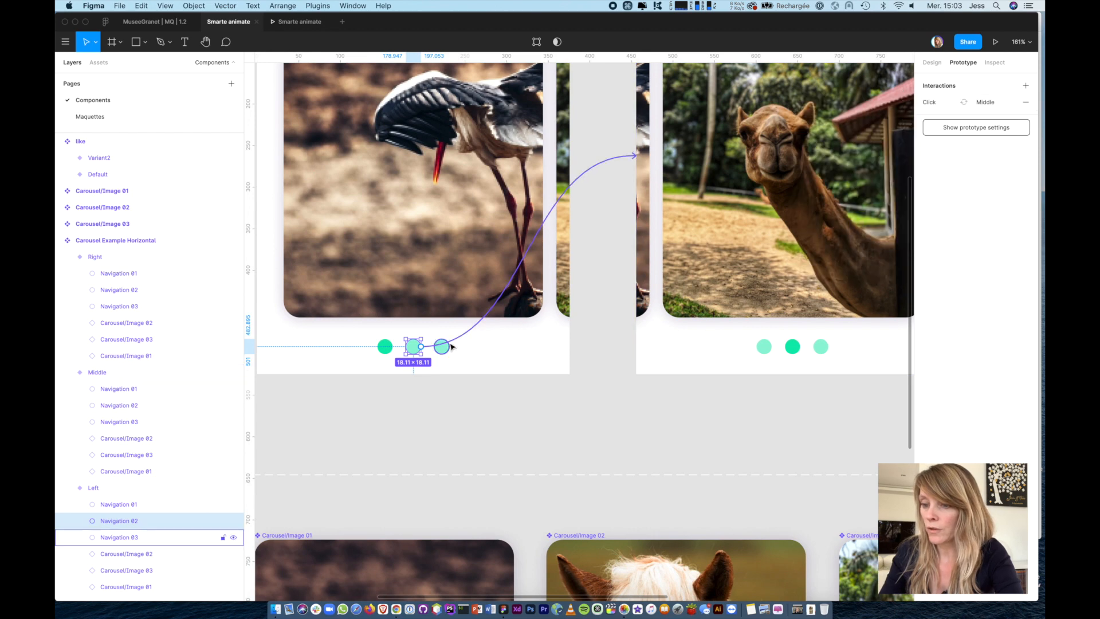
# - Link Navigation 03 in the Left variant to the Right variant with an on-click Change to interaction
pyautogui.click(443, 347)
pyautogui.scroll(-5, 444, 348)
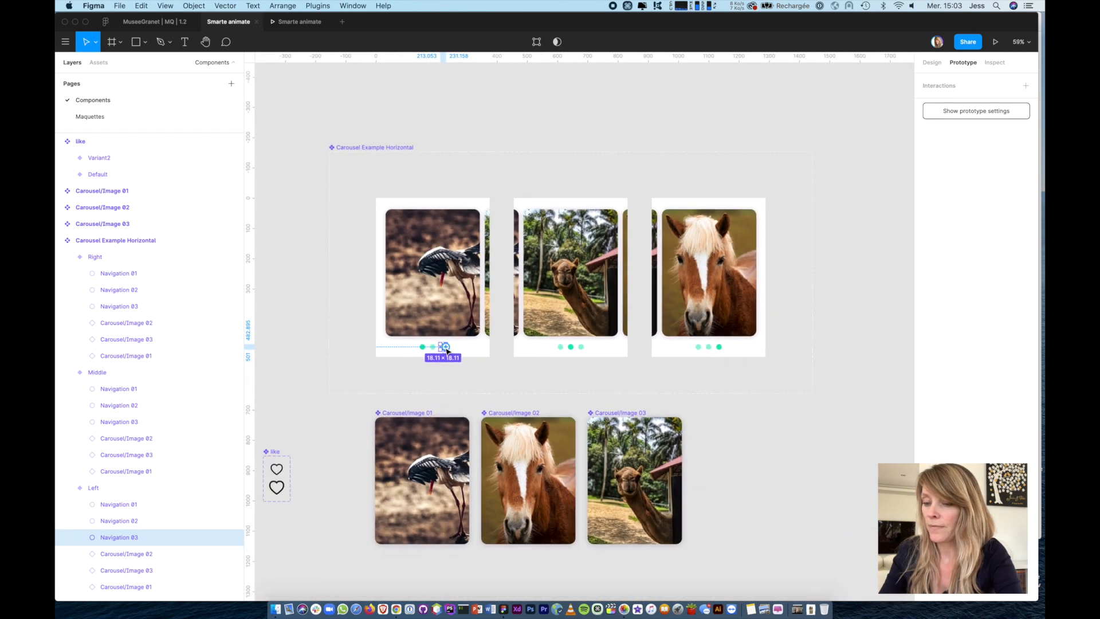
pyautogui.moveTo(446, 348); pyautogui.dragTo(663, 290)
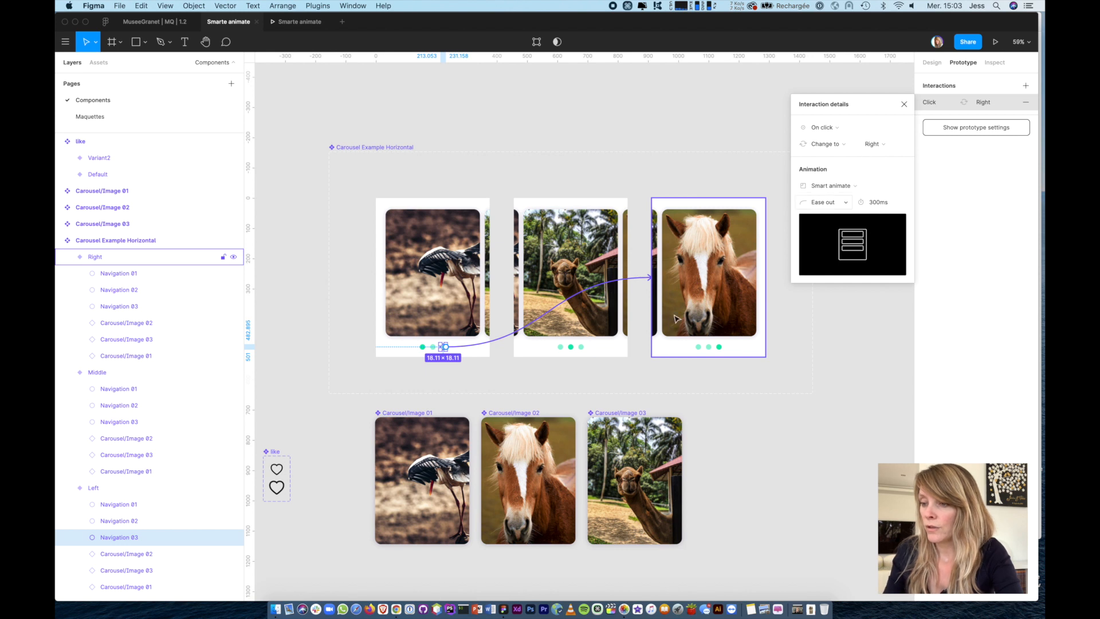
# - In the Middle variant, link Navigation 01 to the Left variant and Navigation 03 to the Right variant
pyautogui.click(563, 352)
pyautogui.click(560, 347)
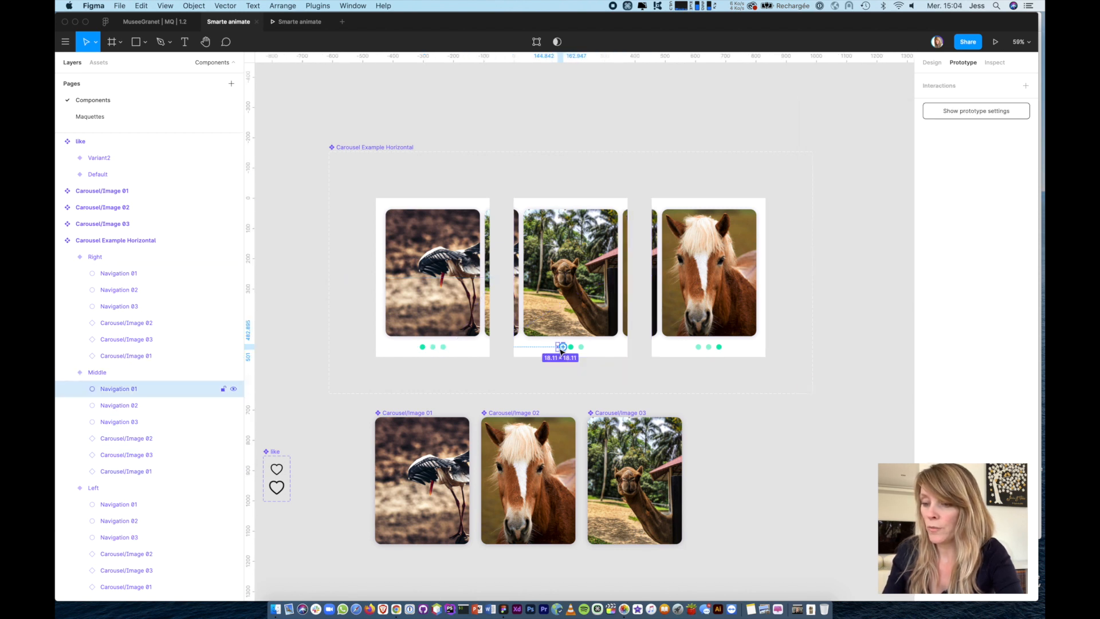
pyautogui.moveTo(563, 347); pyautogui.dragTo(491, 347)
pyautogui.click(581, 346)
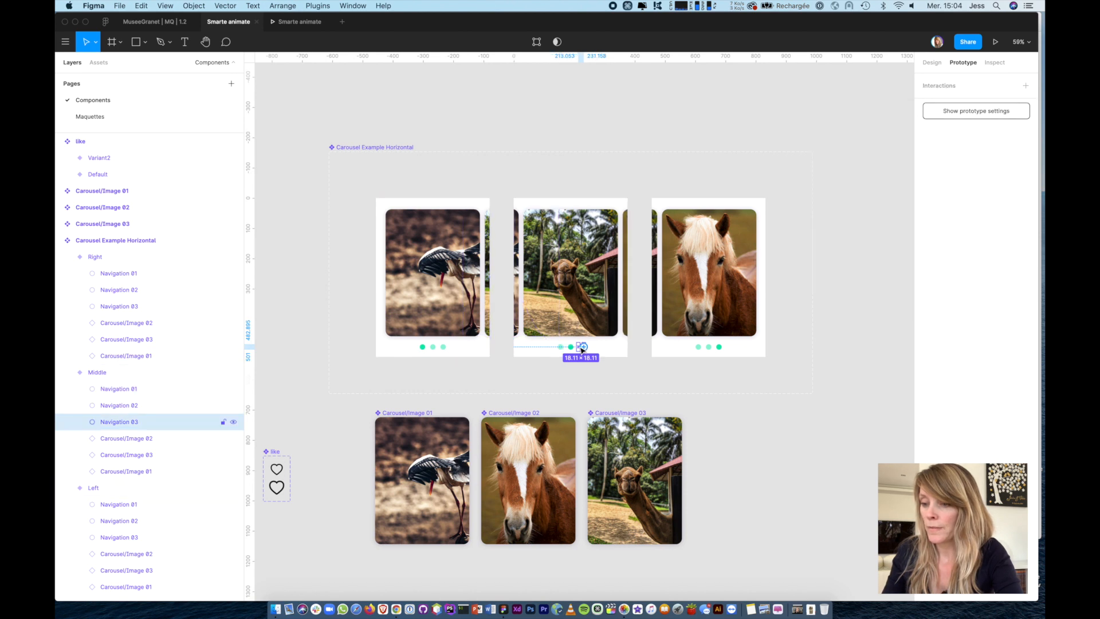
pyautogui.moveTo(584, 347); pyautogui.dragTo(823, 171)
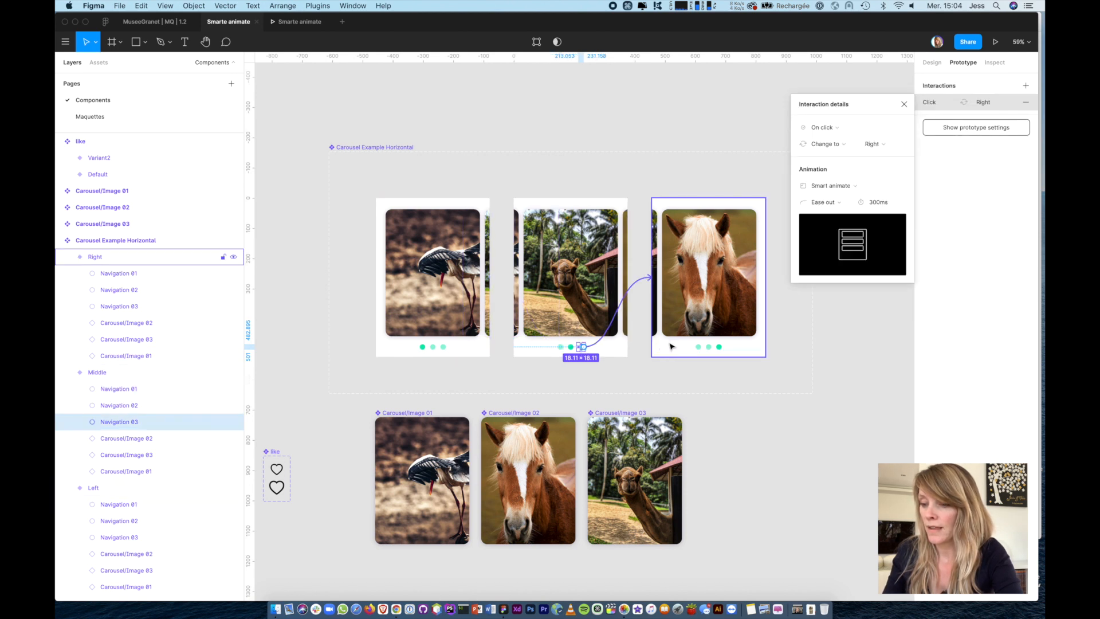
# - In the Right variant, link Navigation 01 to the Left variant and Navigation 02 to the Middle variant
pyautogui.click(702, 348)
pyautogui.click(698, 347)
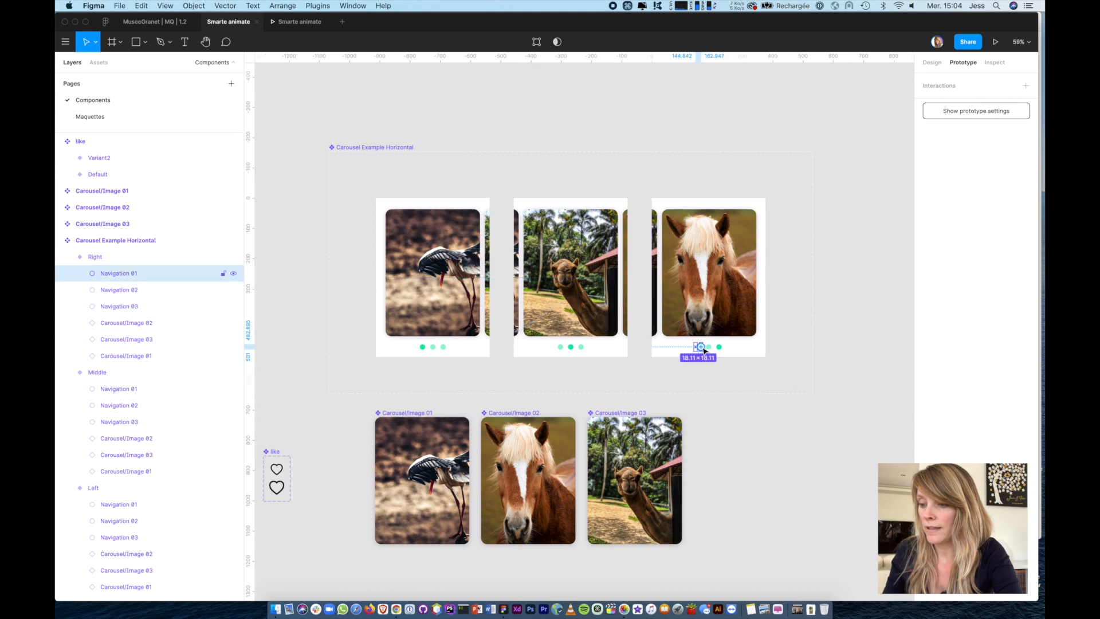
pyautogui.moveTo(701, 347); pyautogui.dragTo(486, 349)
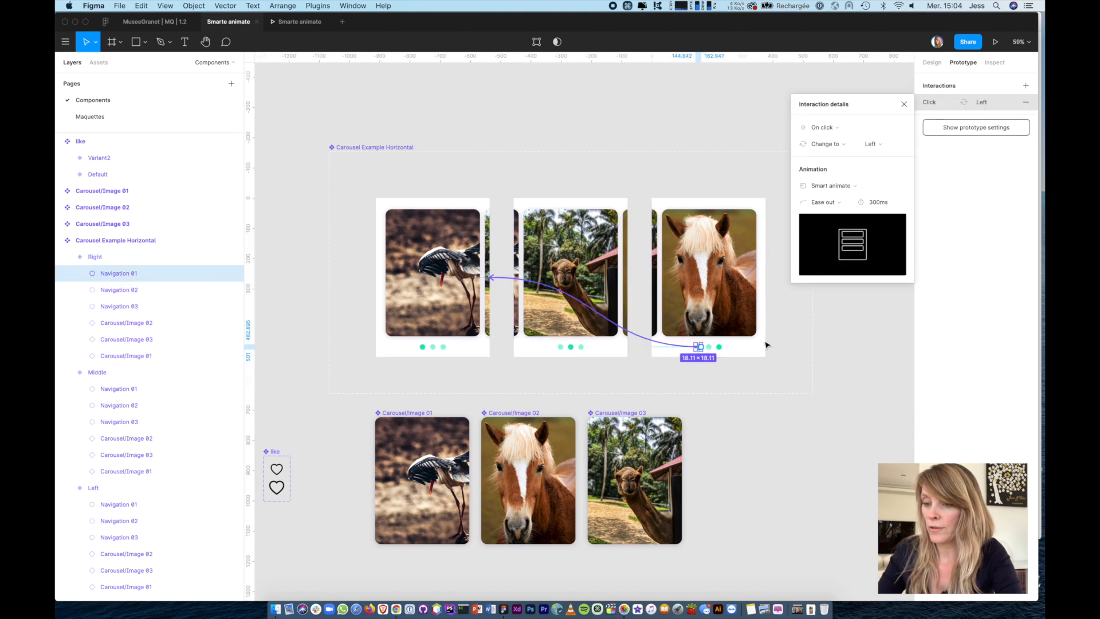
pyautogui.click(710, 347)
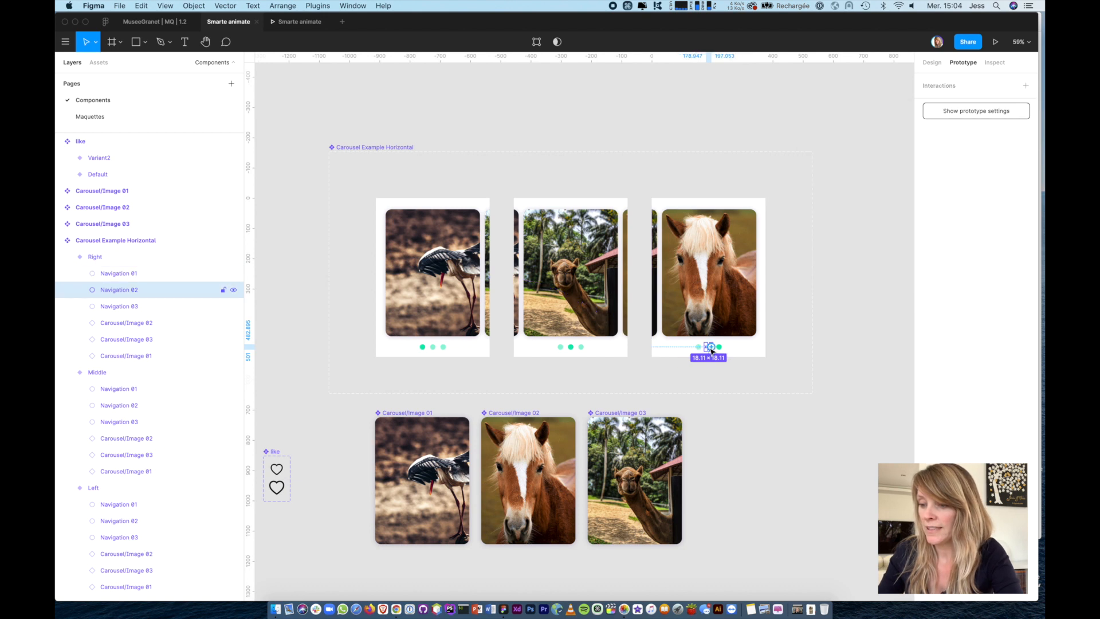
pyautogui.moveTo(711, 347); pyautogui.dragTo(622, 341)
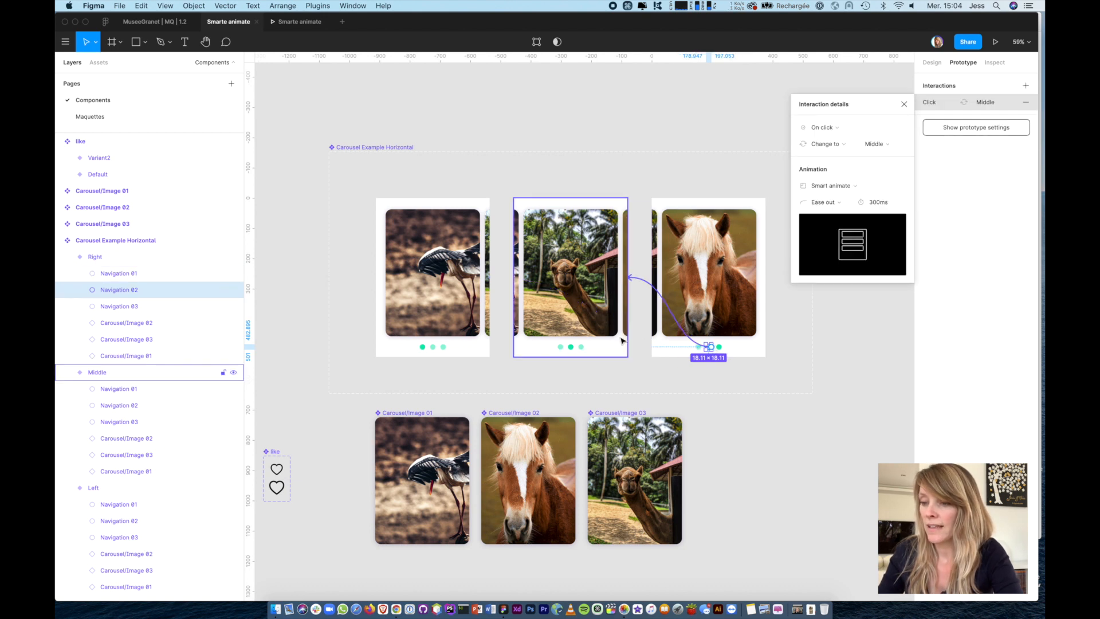
pyautogui.click(292, 246)
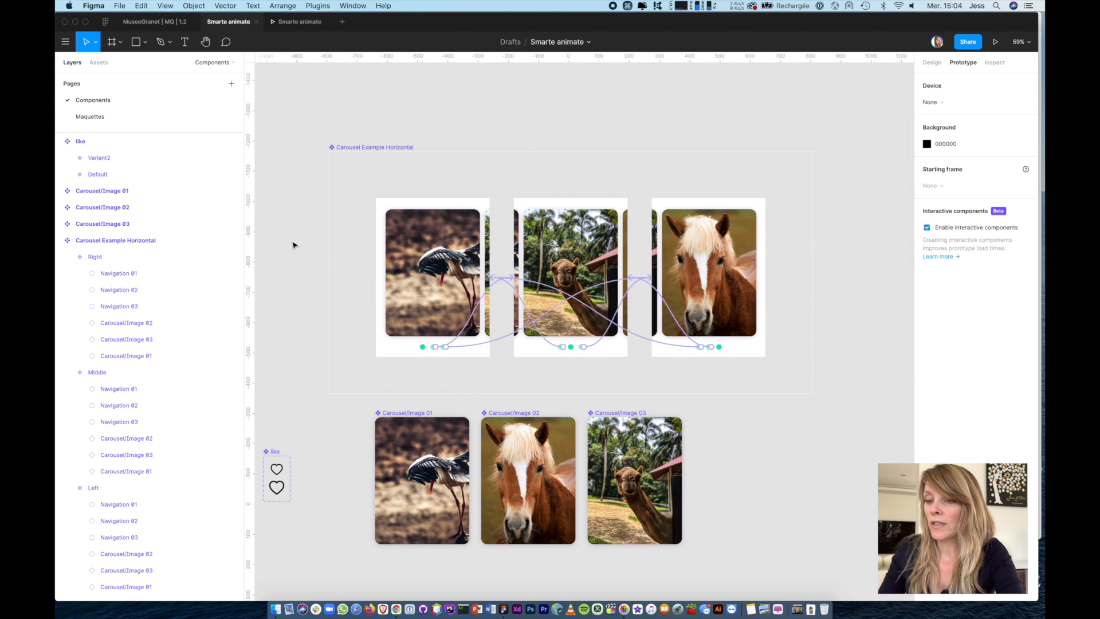
# - On the Maquettes page, examine the carousel instance in the iPhone 11 Pro / X - 2 frame and the local component assets
pyautogui.click(98, 118)
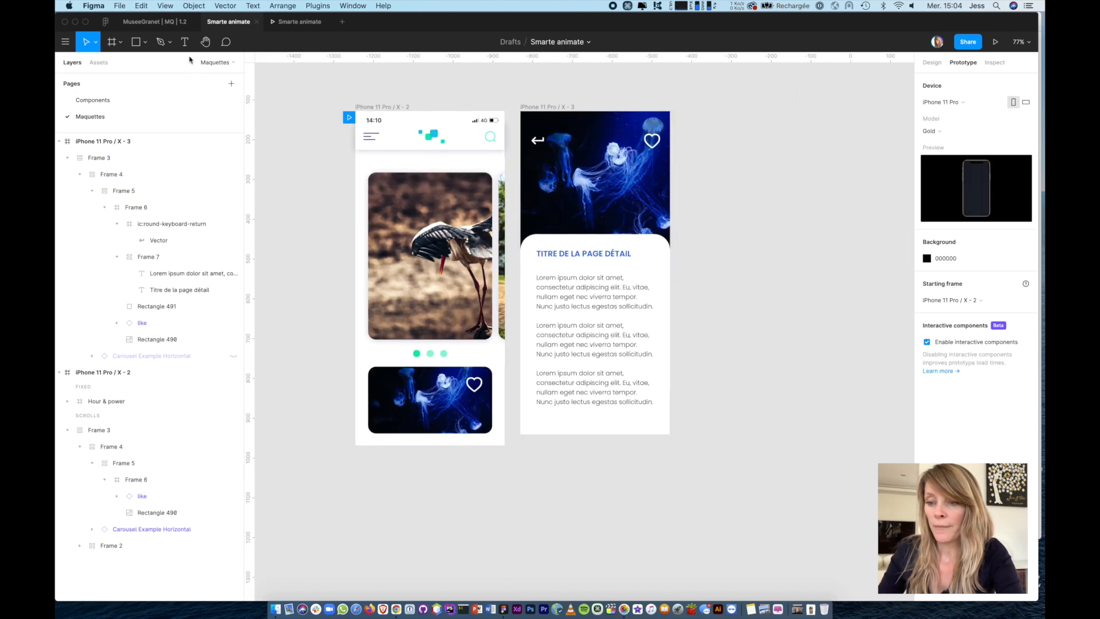
pyautogui.click(426, 250)
pyautogui.scroll(5, 426, 250)
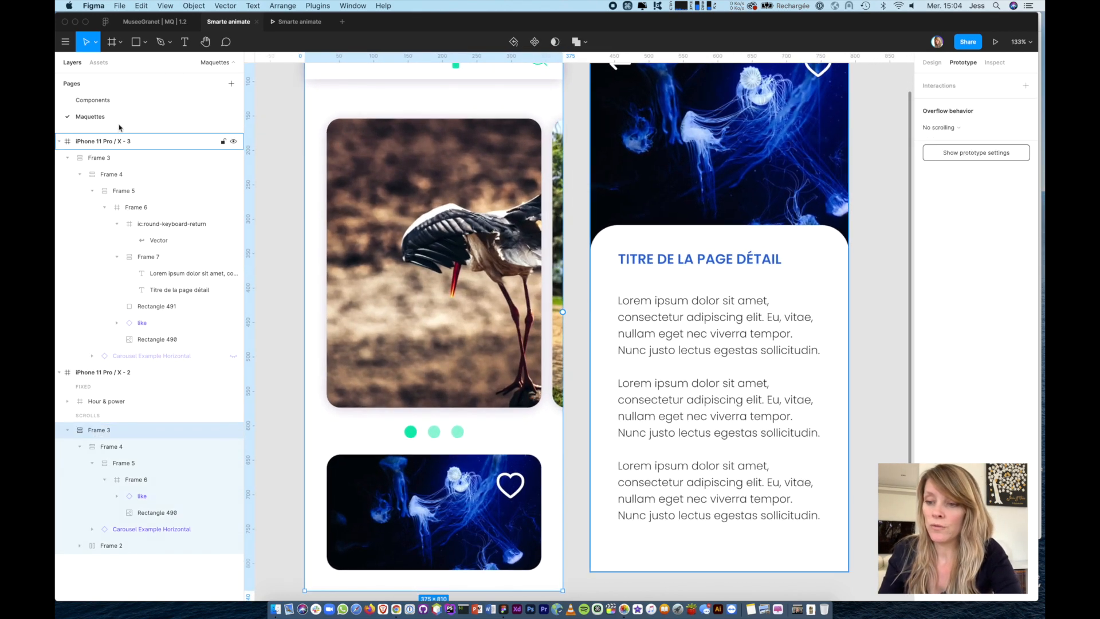
pyautogui.click(99, 63)
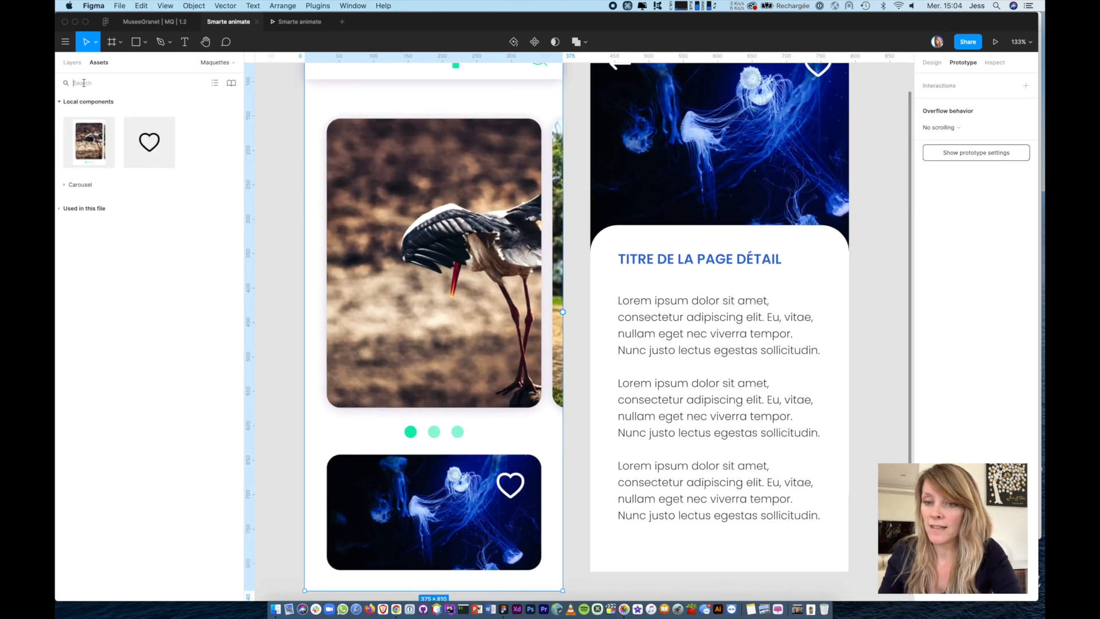
pyautogui.moveTo(85, 145)
pyautogui.mouseDown()
pyautogui.moveTo(184, 147)
pyautogui.moveTo(367, 202)
pyautogui.moveTo(67, 150)
pyautogui.mouseUp()
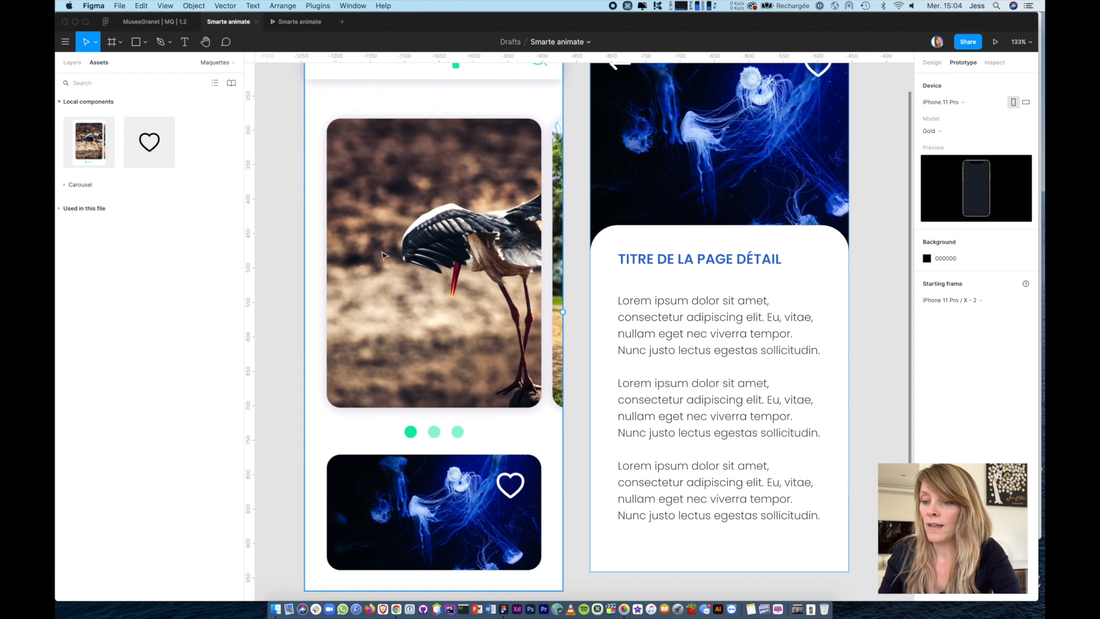
pyautogui.click(427, 200)
pyautogui.click(427, 201)
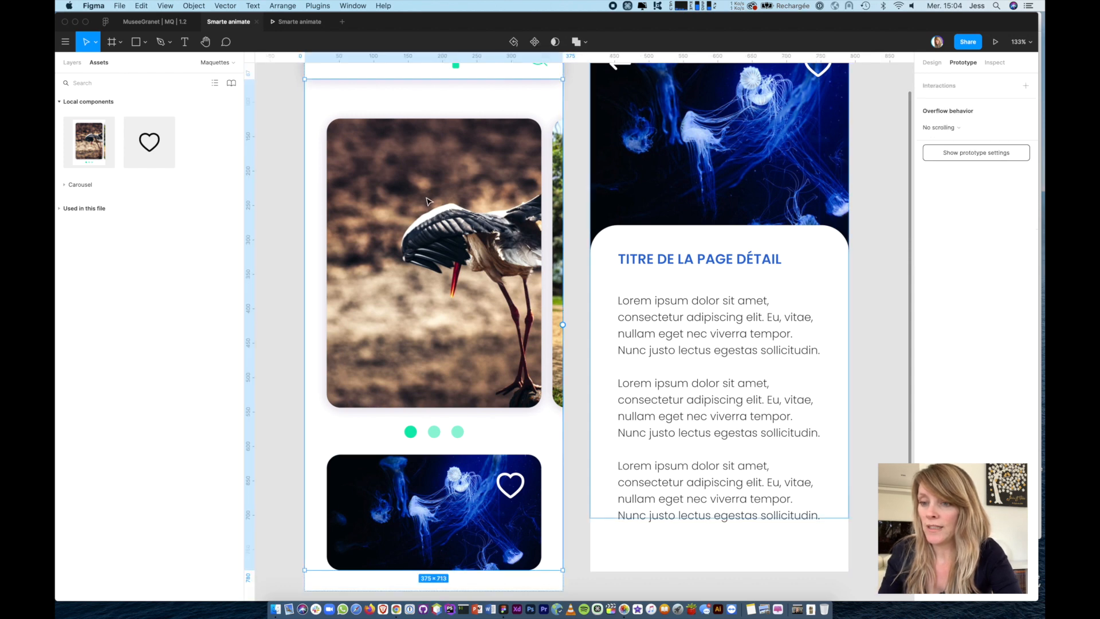
pyautogui.scroll(-5, 427, 200)
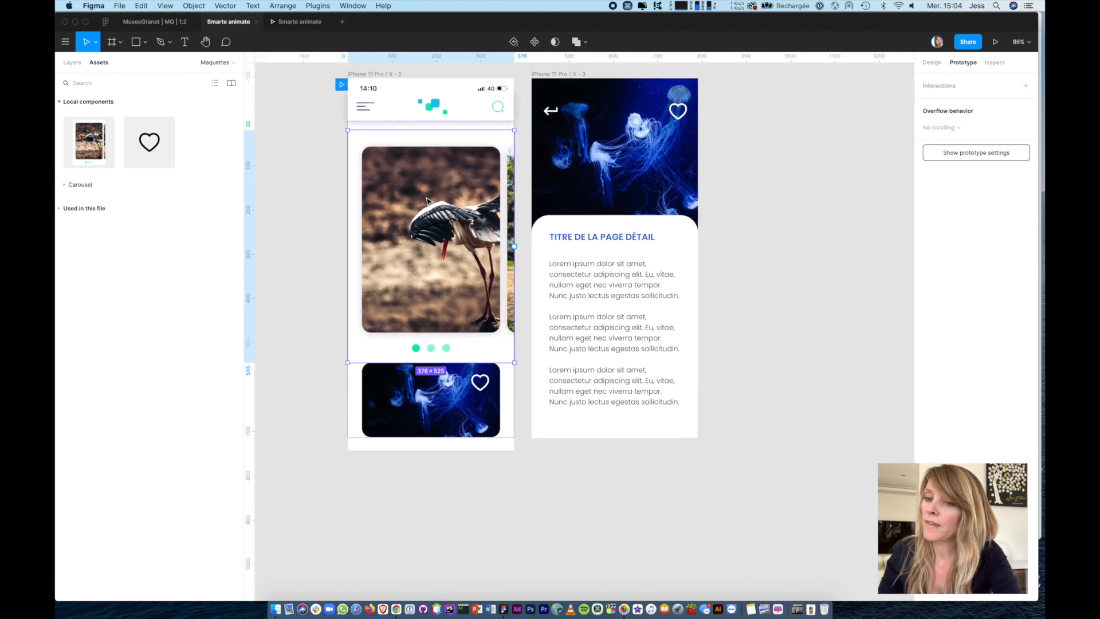
pyautogui.click(72, 63)
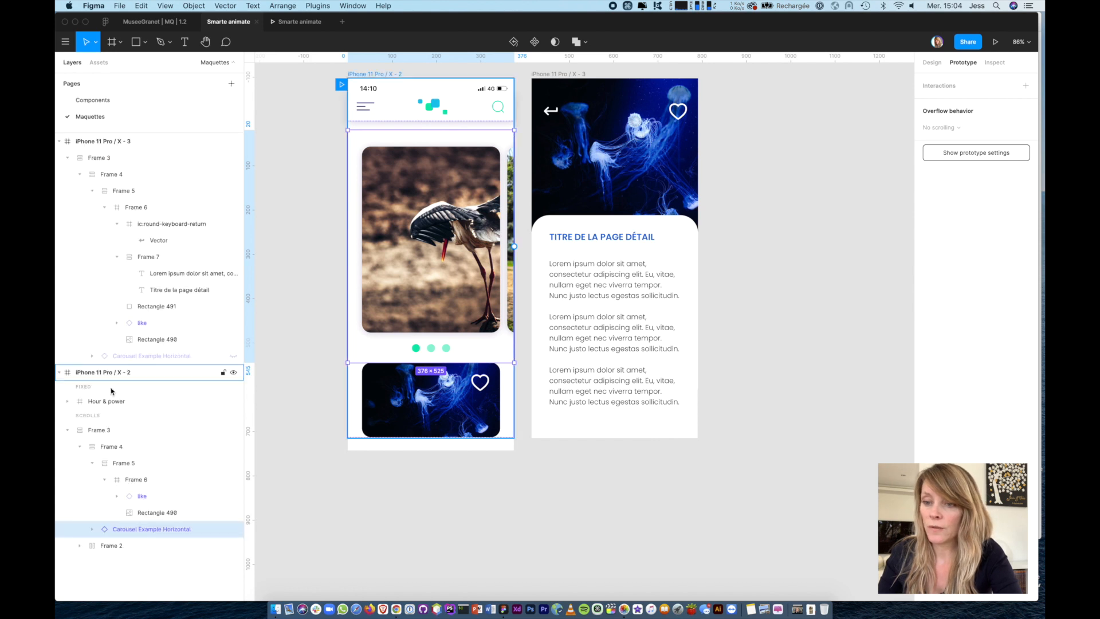
pyautogui.click(106, 437)
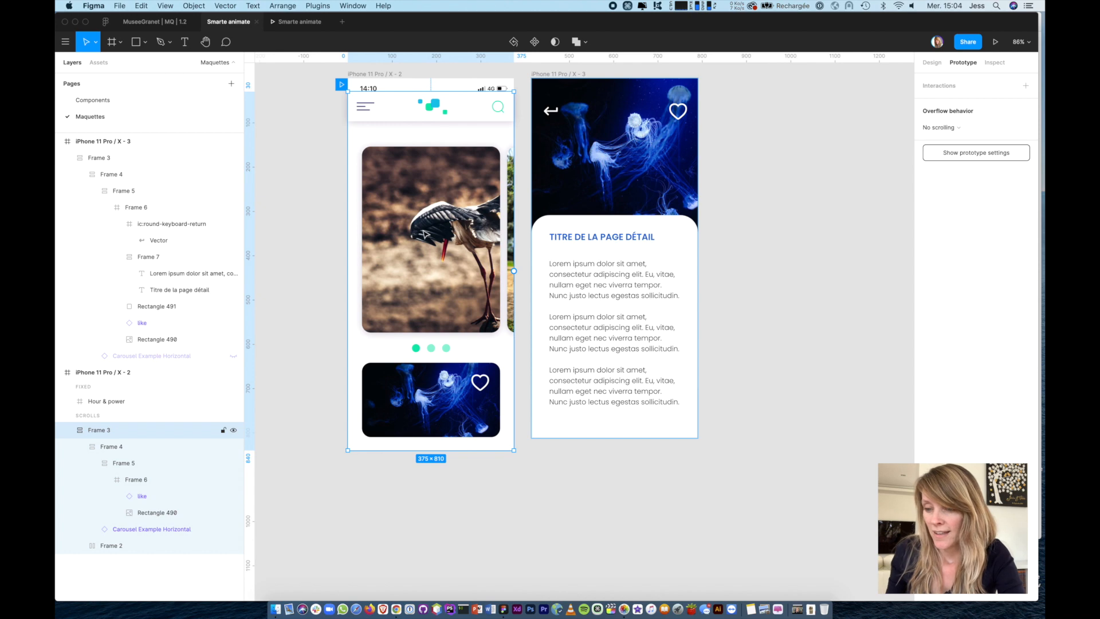
pyautogui.click(424, 235)
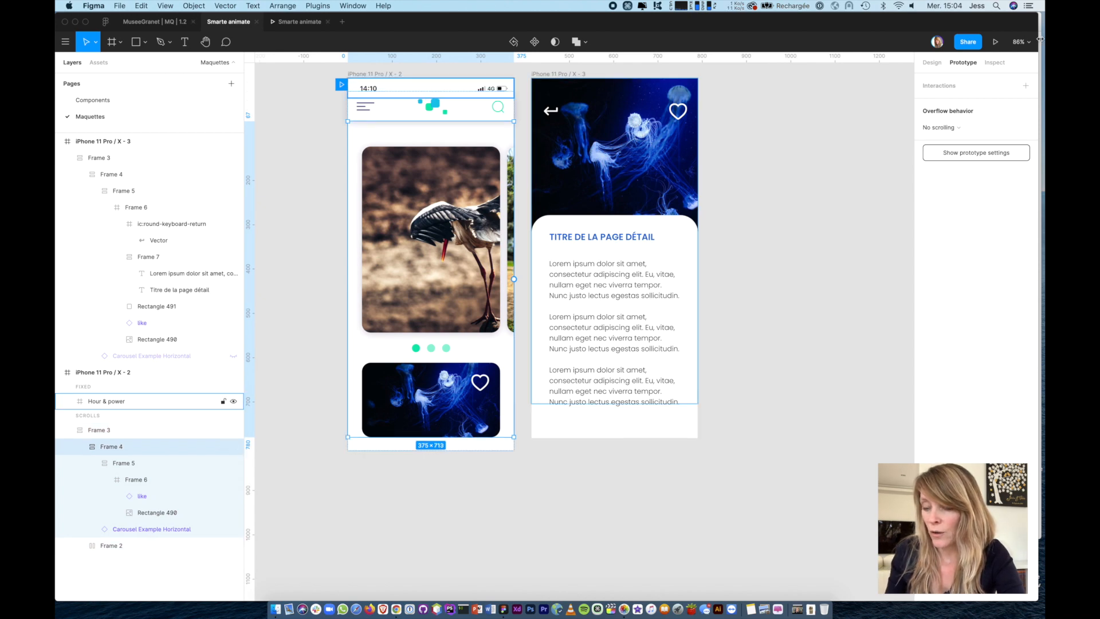
# - Run the prototype preview and test the carousel's second and third navigation dots
pyautogui.click(997, 43)
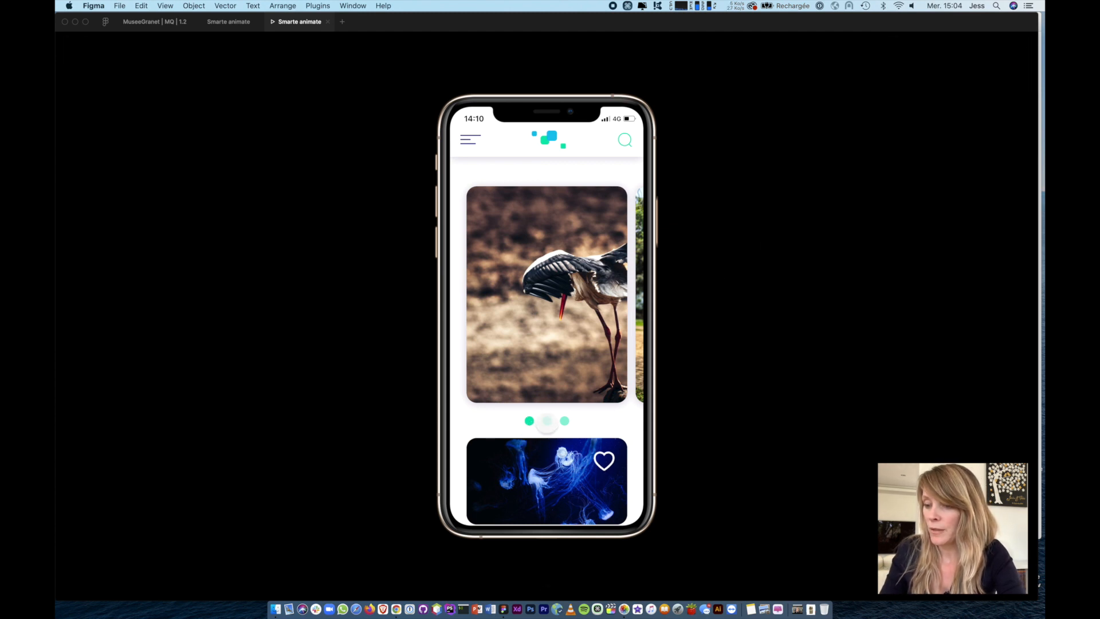
pyautogui.click(547, 421)
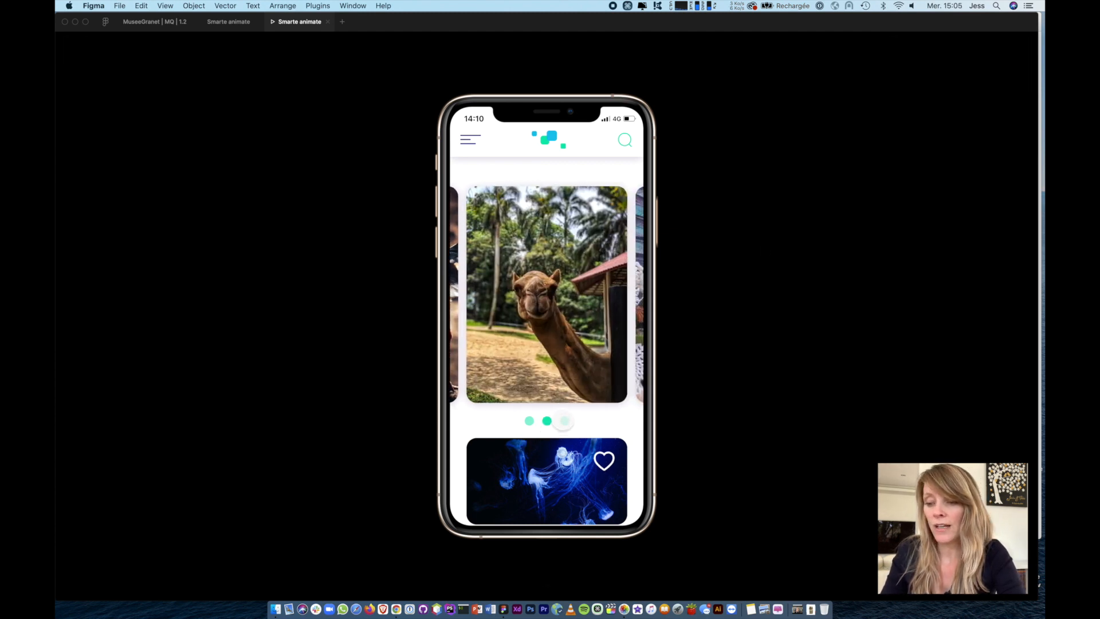
pyautogui.click(565, 421)
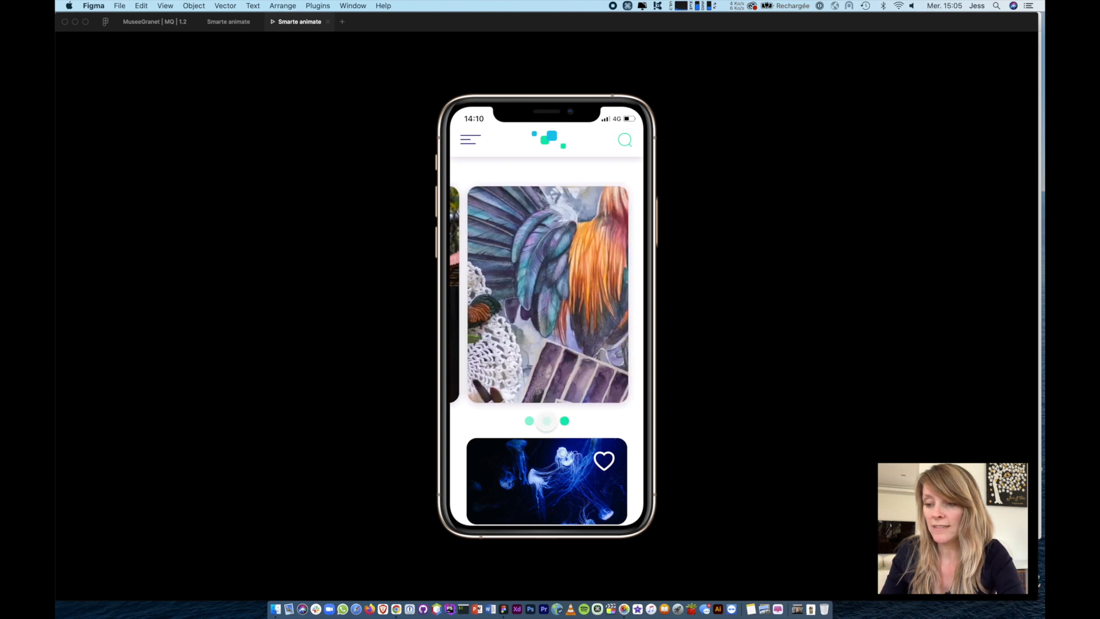
# - Test the carousel's second and first navigation dots in the prototype preview
pyautogui.click(547, 421)
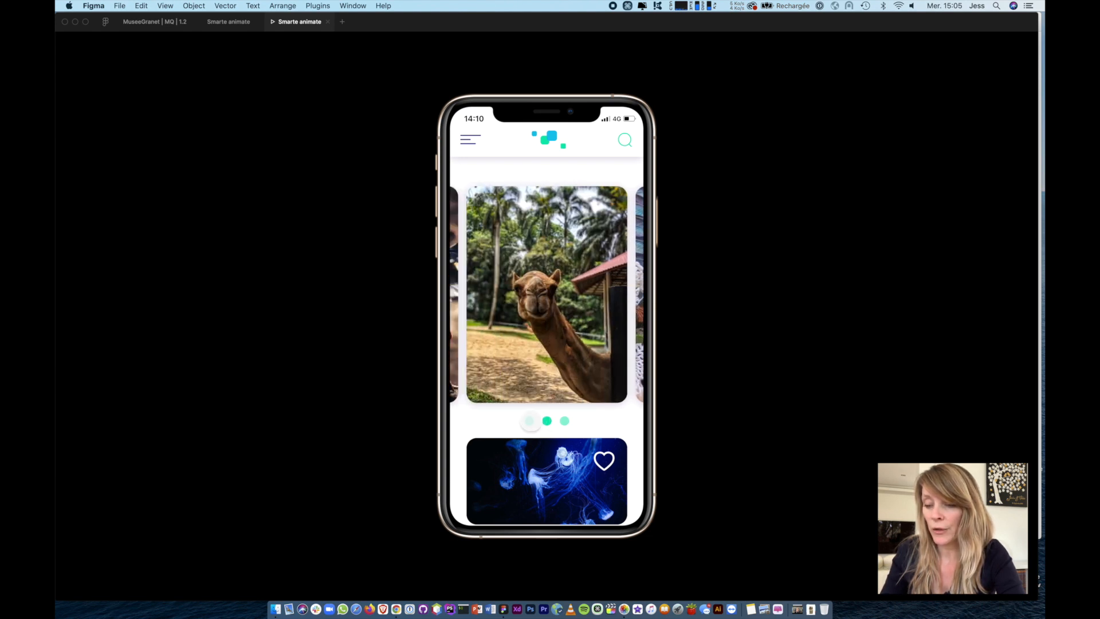
pyautogui.click(529, 421)
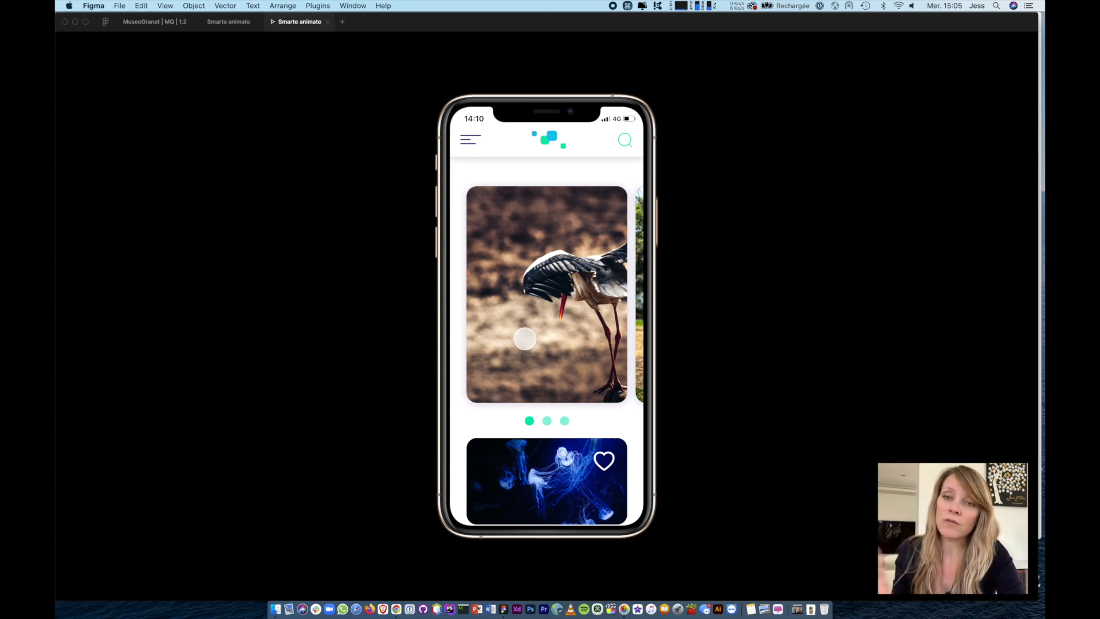
# - On the Components page, link the Left variant's stork image to the Middle variant with an On drag trigger
pyautogui.click(241, 25)
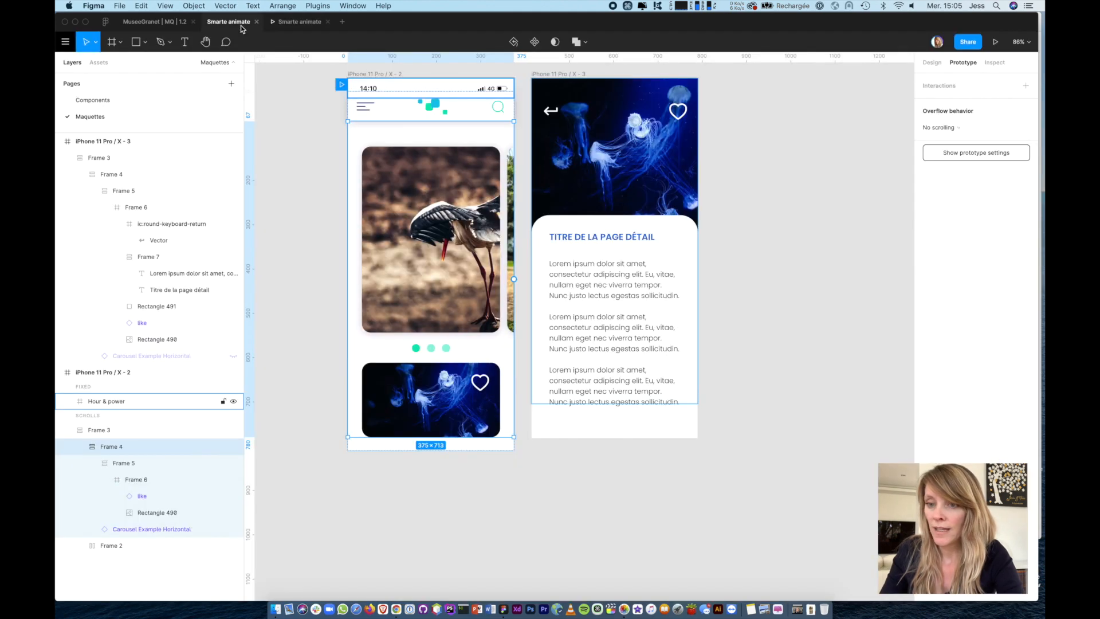
pyautogui.click(106, 100)
pyautogui.scroll(5, 433, 240)
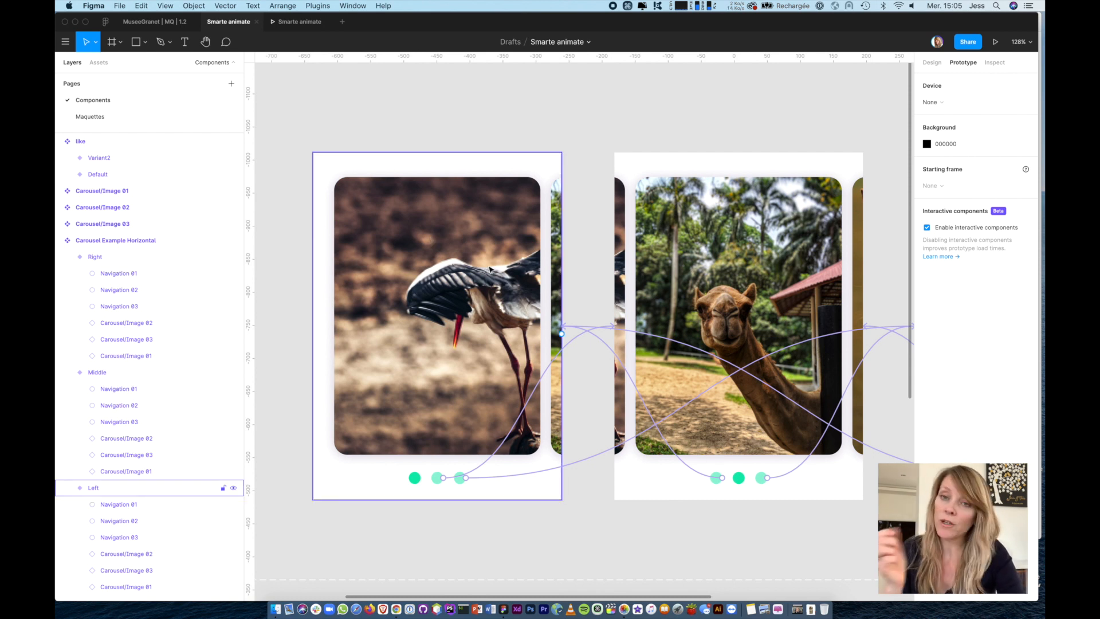
pyautogui.click(491, 306)
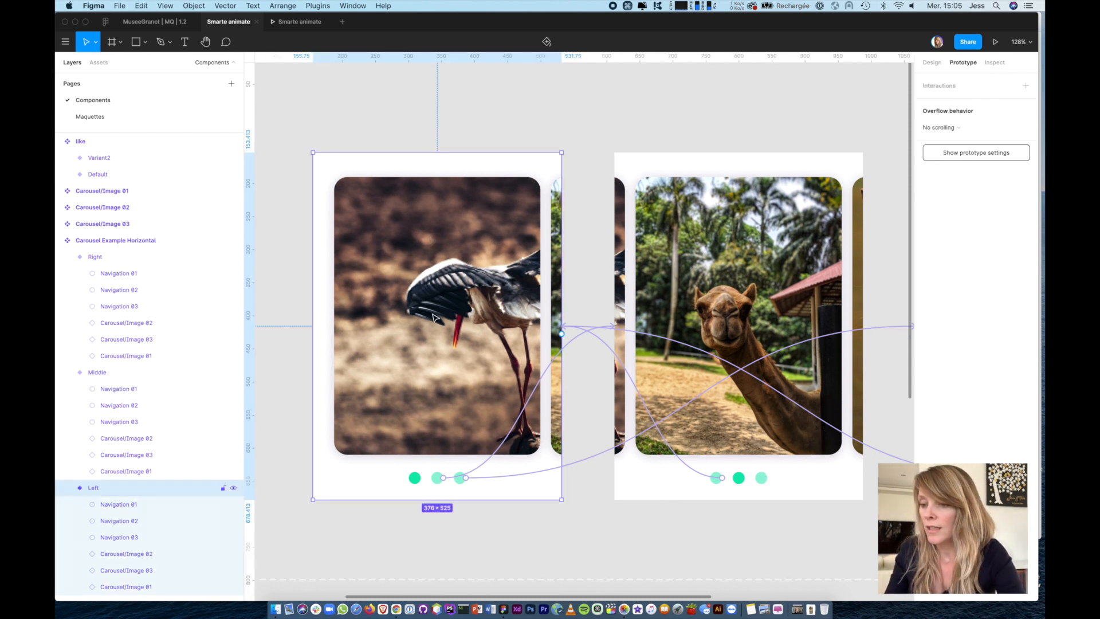
pyautogui.doubleClick(432, 316)
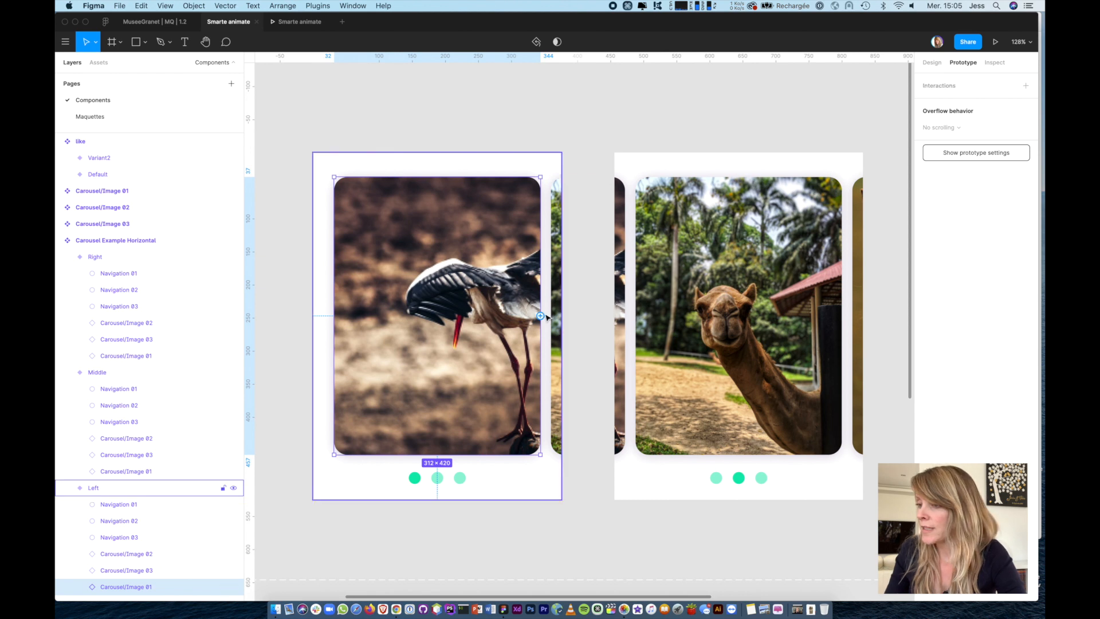
pyautogui.moveTo(540, 315); pyautogui.dragTo(621, 313)
pyautogui.click(837, 131)
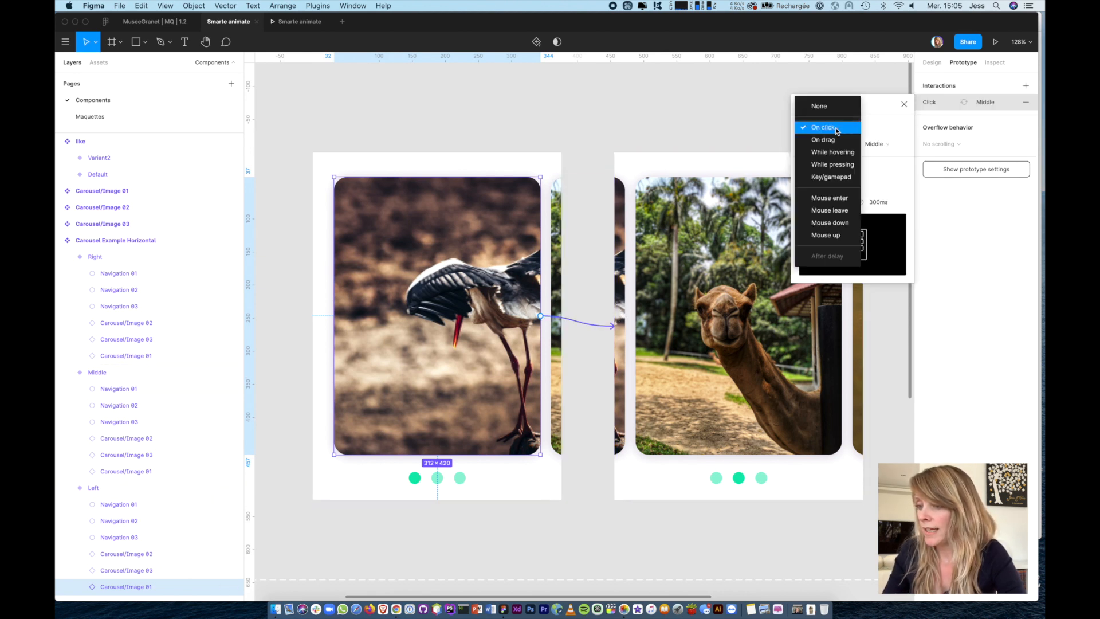
pyautogui.click(841, 140)
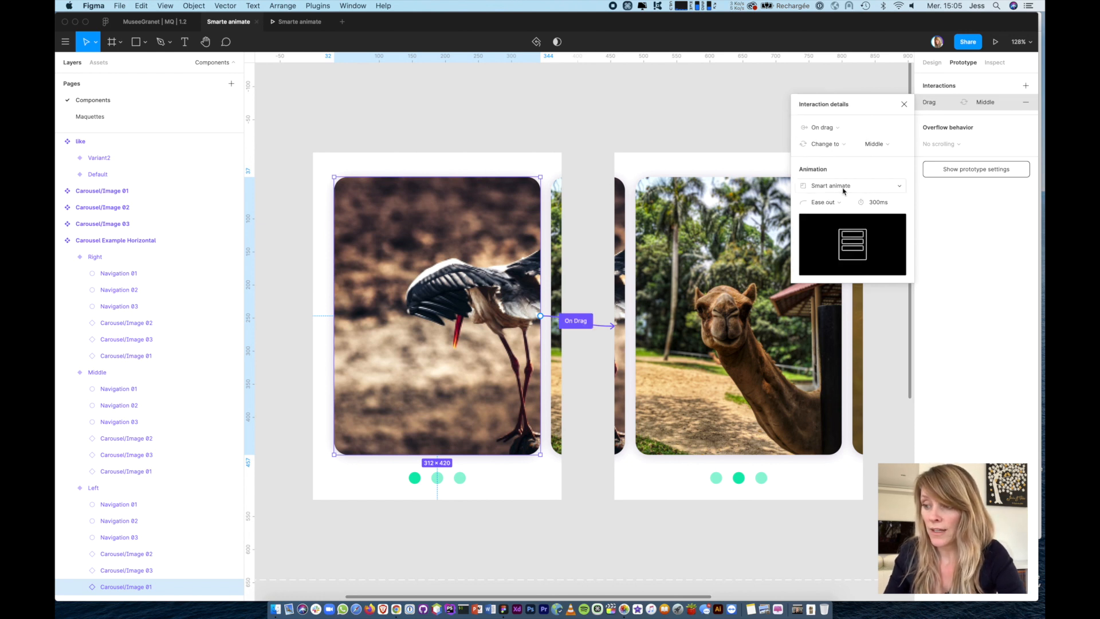
# - Link the Middle variant's camel image to the Left variant with an On drag trigger
pyautogui.hscroll(5, 597, 265)
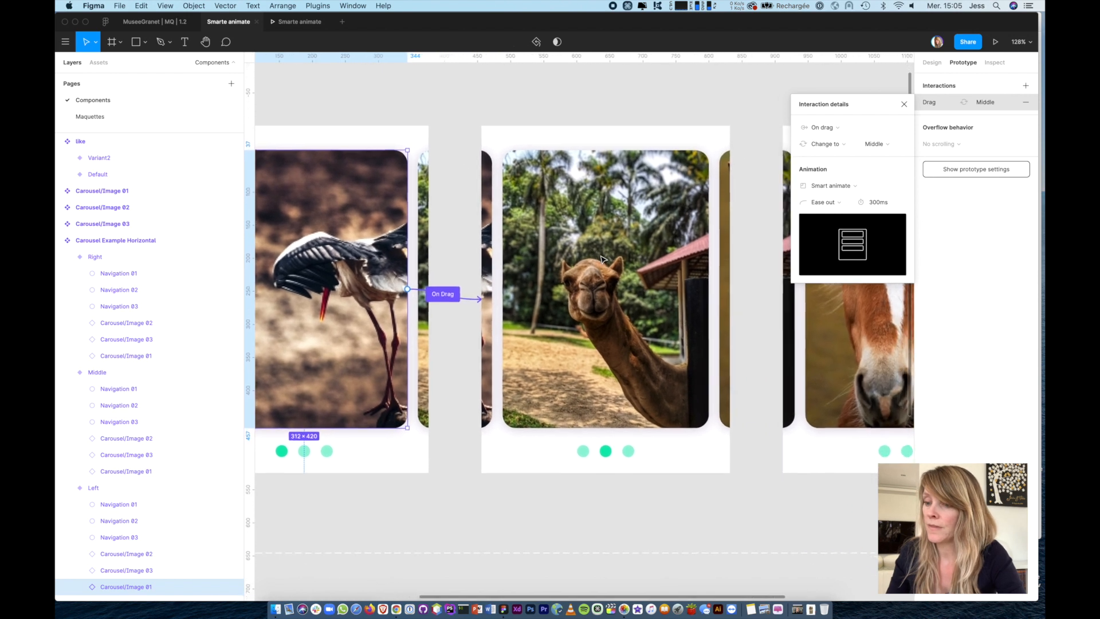
pyautogui.click(598, 265)
pyautogui.click(597, 265)
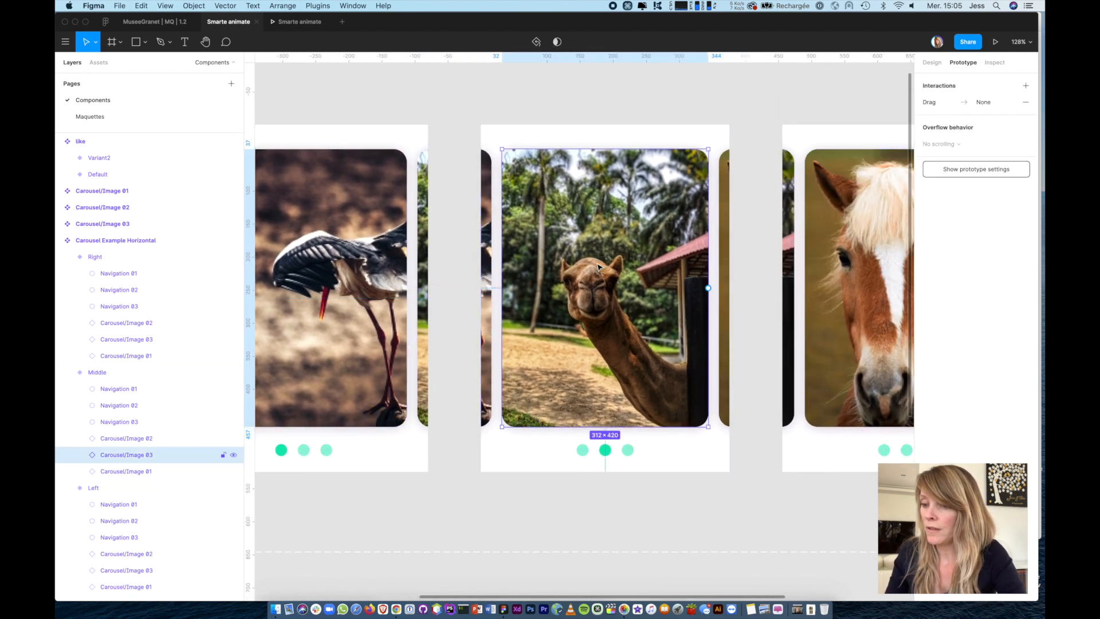
pyautogui.moveTo(708, 287); pyautogui.dragTo(374, 450)
pyautogui.click(830, 144)
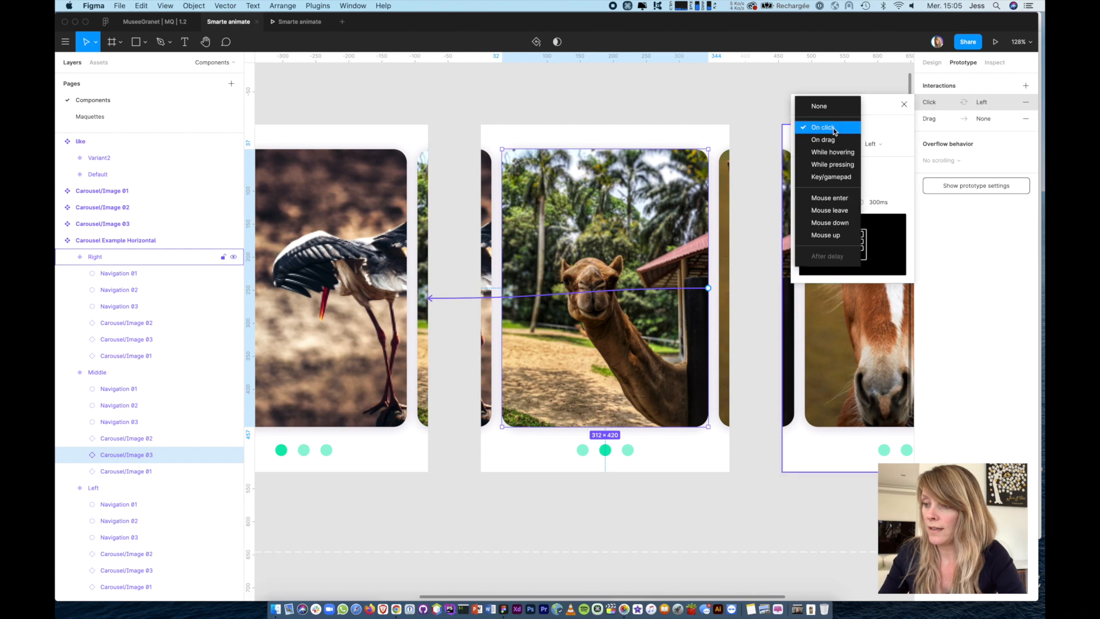
pyautogui.click(835, 140)
# - Link the Middle variant's camel image to the Right variant with an On drag trigger and remove its empty drag interaction
pyautogui.hscroll(8, 521, 194)
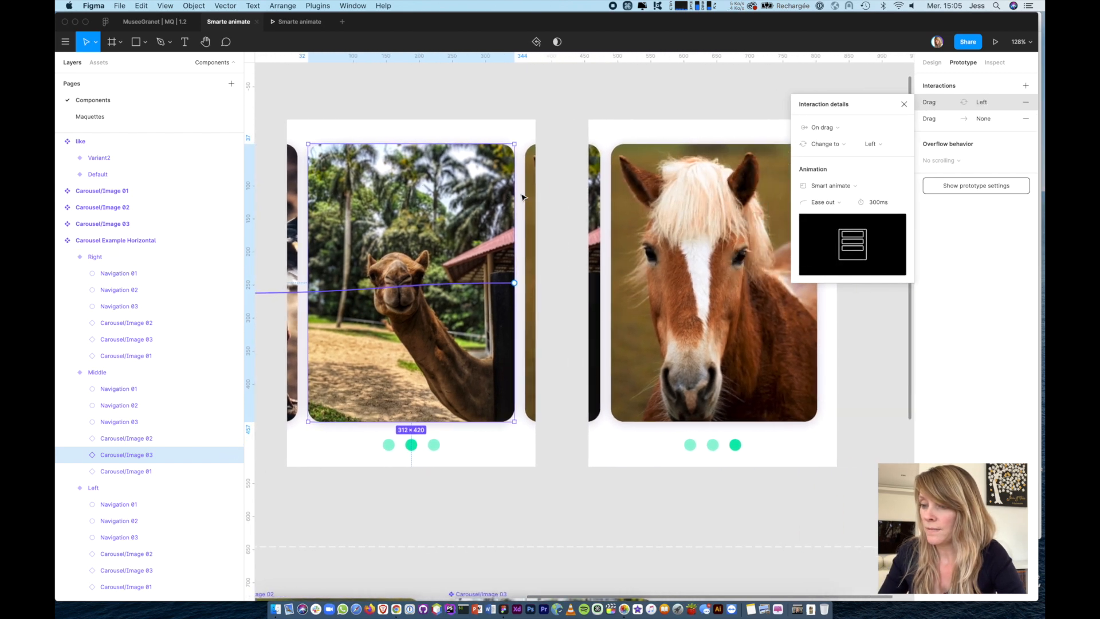
pyautogui.hscroll(-4, 604, 221)
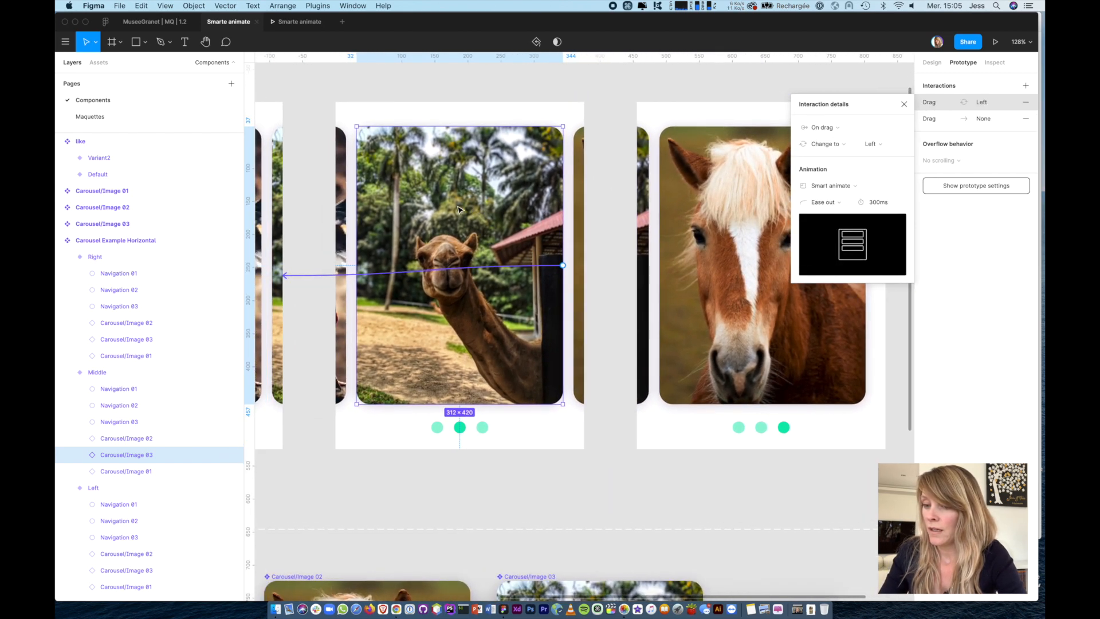
pyautogui.hscroll(-6, 458, 209)
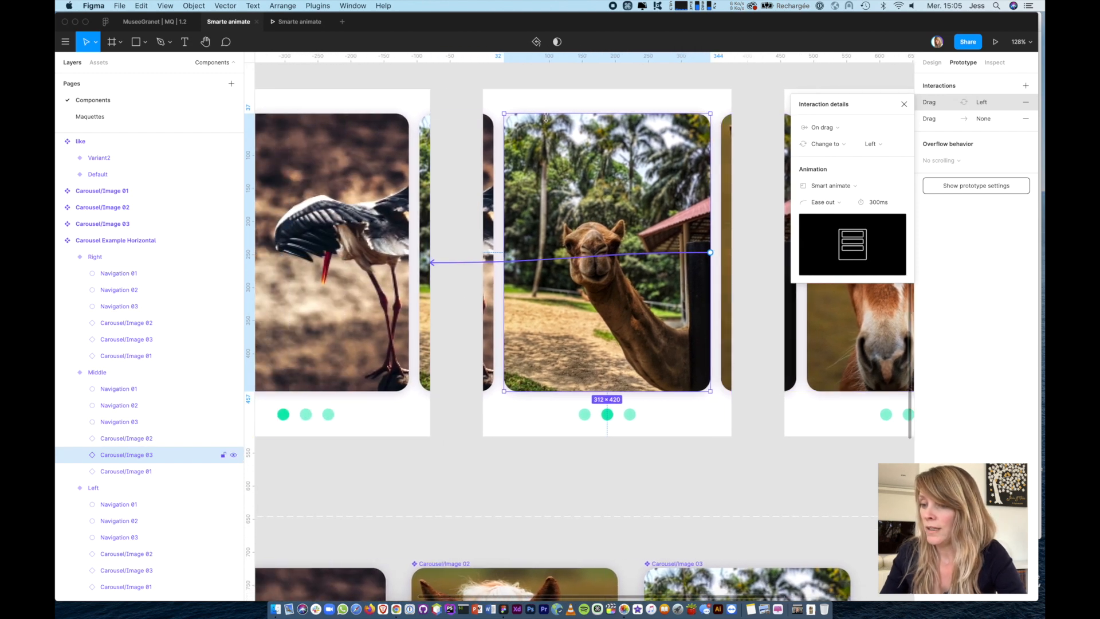
pyautogui.hscroll(5, 588, 218)
pyautogui.moveTo(580, 246); pyautogui.dragTo(677, 367)
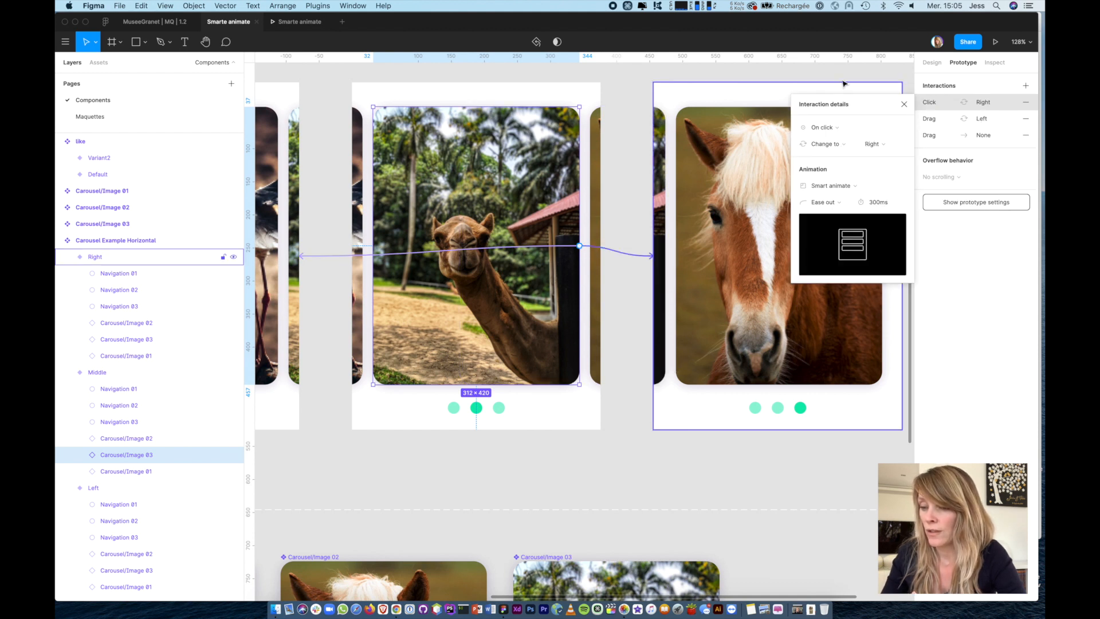
pyautogui.click(848, 127)
pyautogui.click(842, 140)
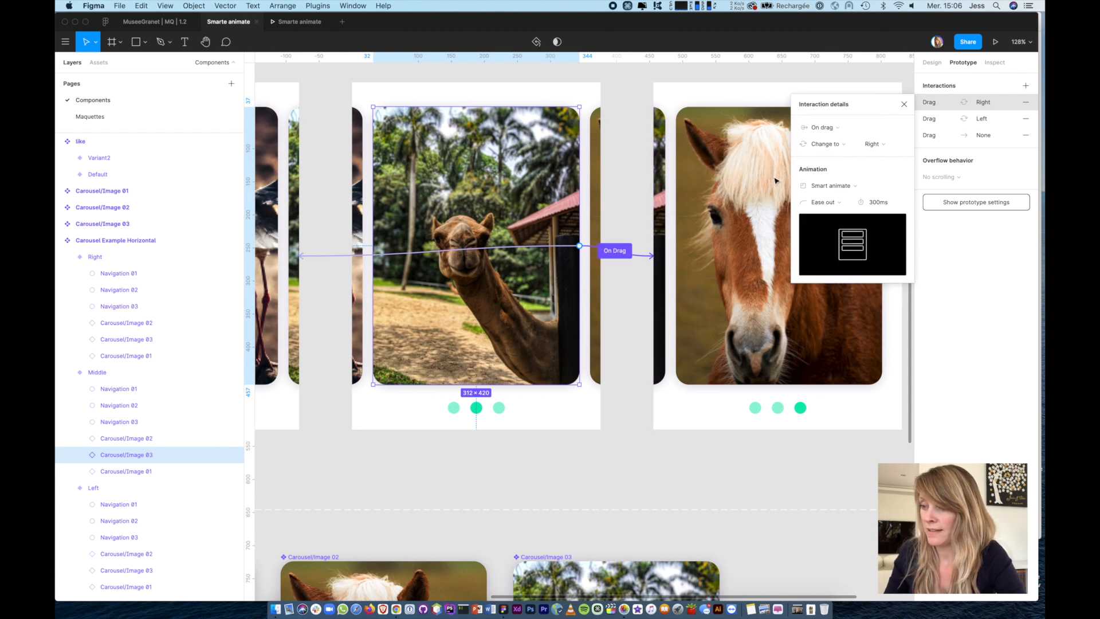
pyautogui.click(1026, 135)
# - Link the Right variant's horse image to the Middle variant with an On drag trigger
pyautogui.hscroll(5, 611, 183)
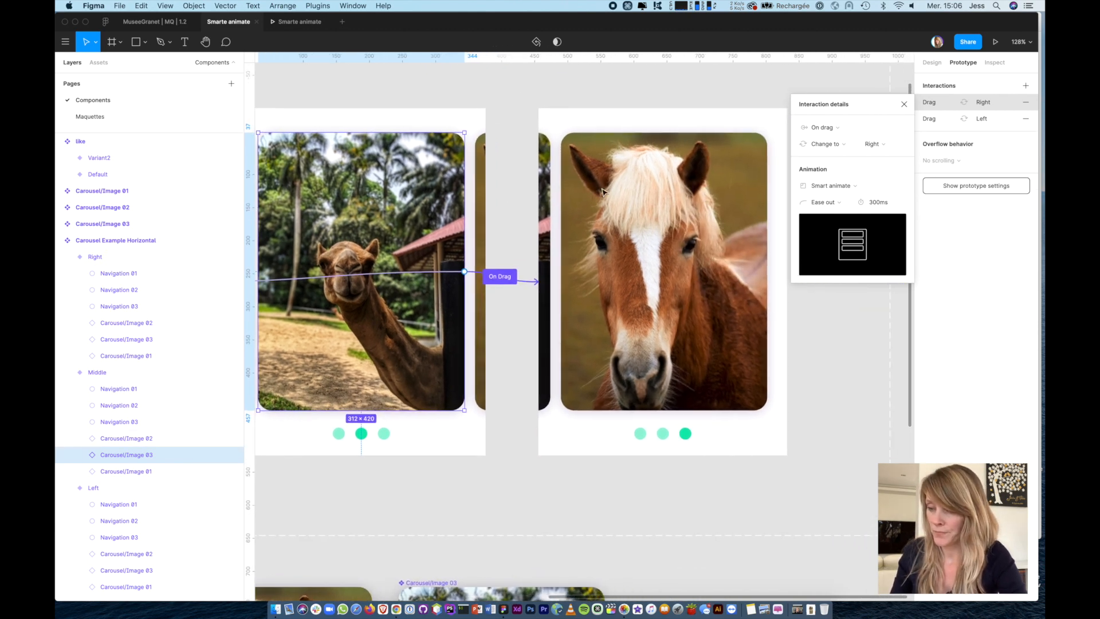
pyautogui.click(654, 245)
pyautogui.click(653, 245)
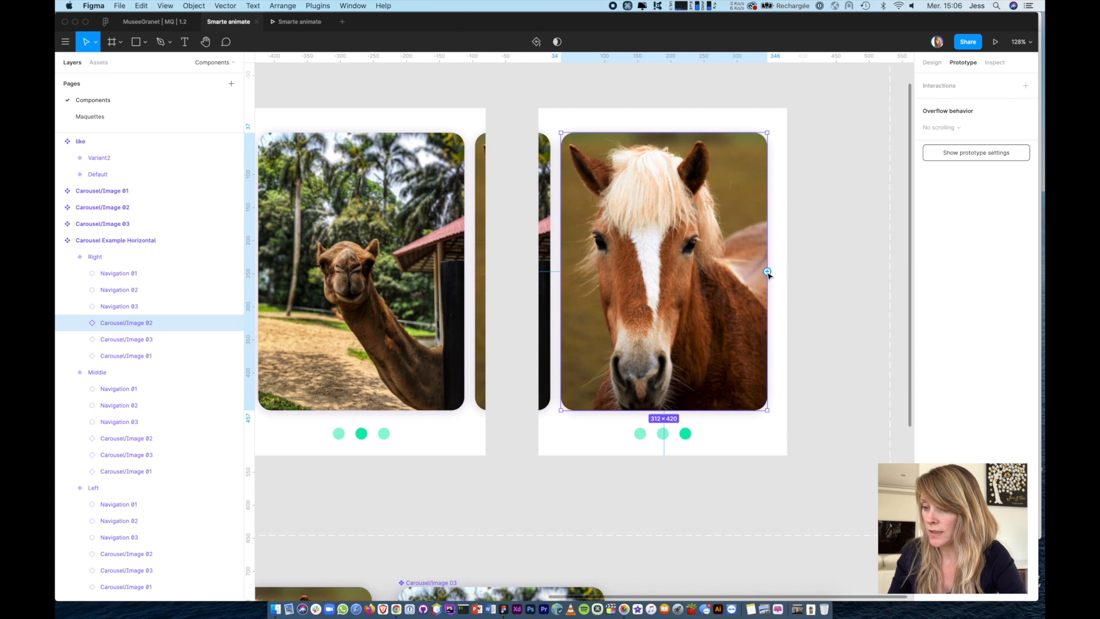
pyautogui.moveTo(767, 272); pyautogui.dragTo(480, 434)
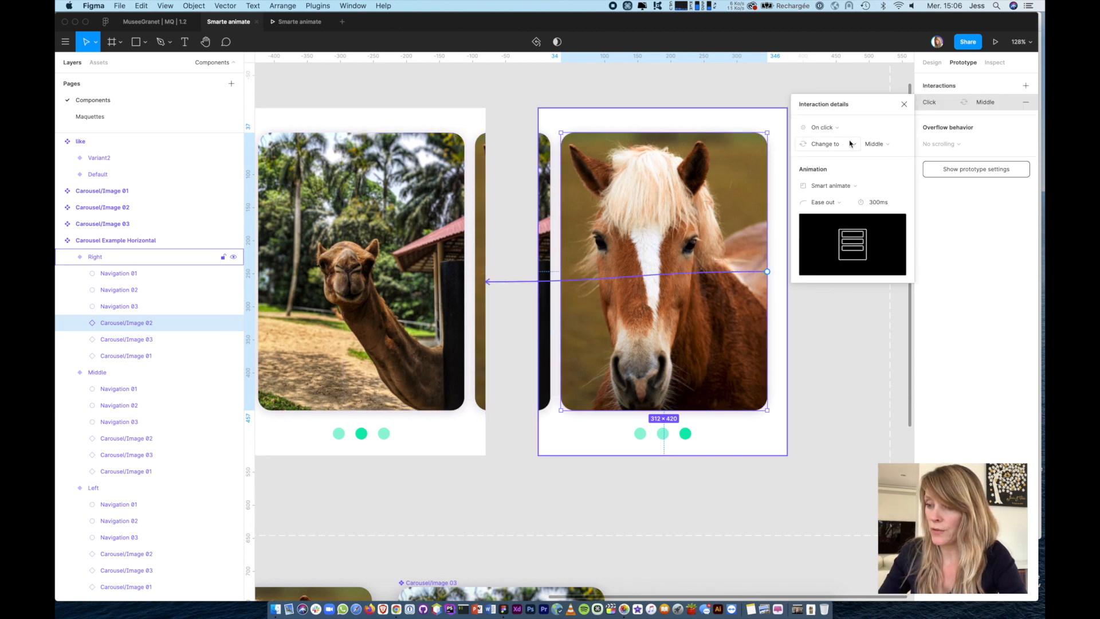
pyautogui.click(835, 129)
pyautogui.click(834, 140)
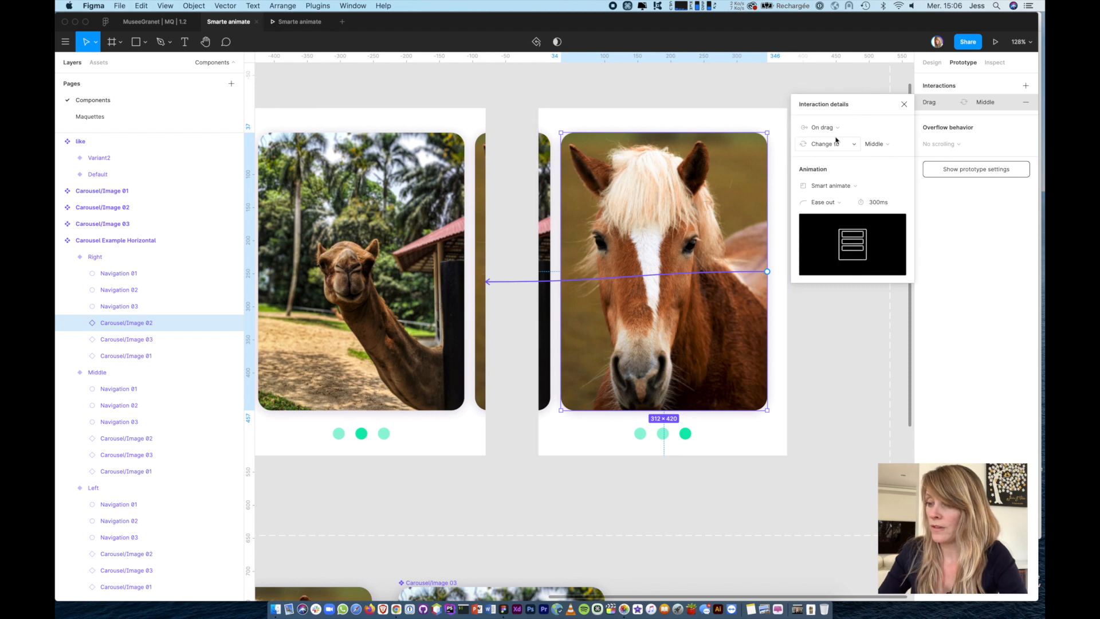
# - In the prototype preview, test swiping the carousel images in both directions and view the jellyfish card's heart below
pyautogui.click(300, 22)
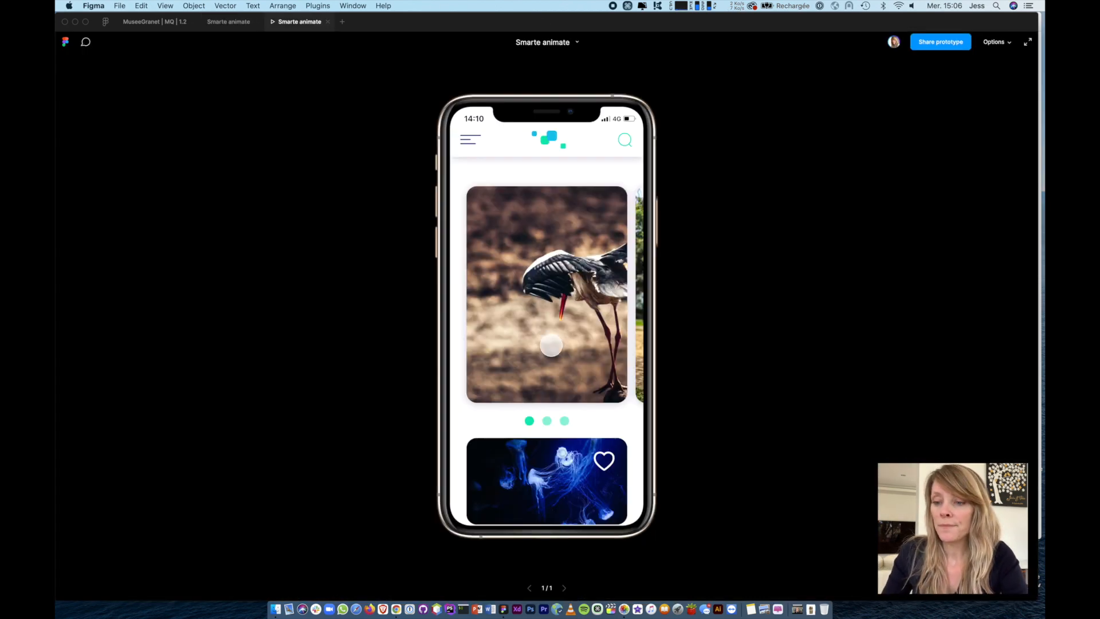
pyautogui.moveTo(523, 340); pyautogui.dragTo(381, 337)
pyautogui.moveTo(540, 328); pyautogui.dragTo(359, 344)
pyautogui.moveTo(514, 338); pyautogui.dragTo(688, 383)
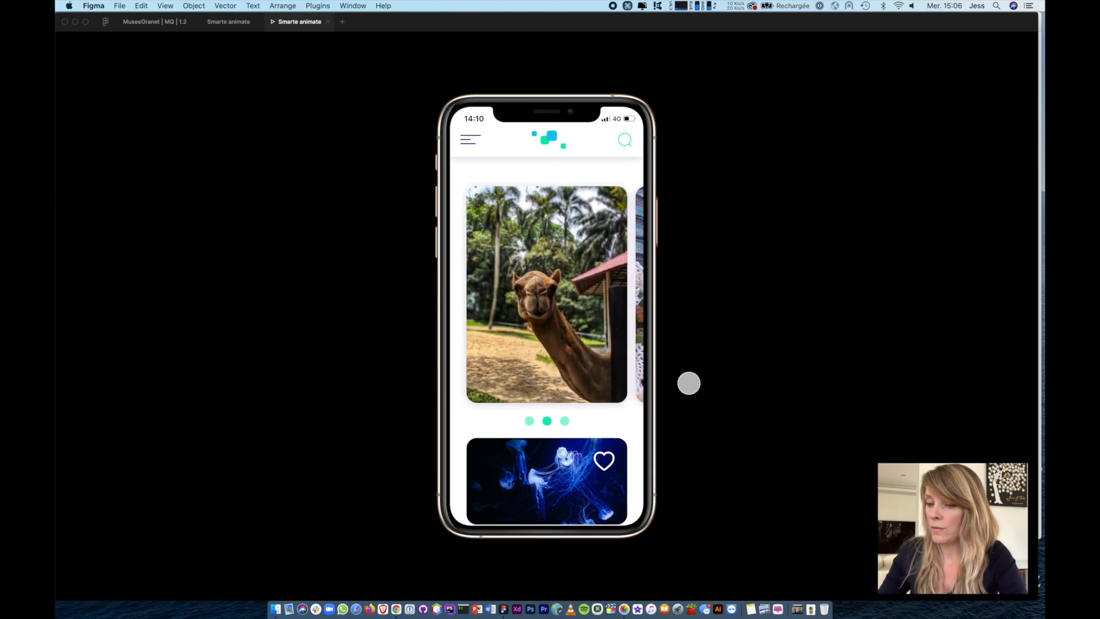
pyautogui.moveTo(531, 328); pyautogui.dragTo(650, 341)
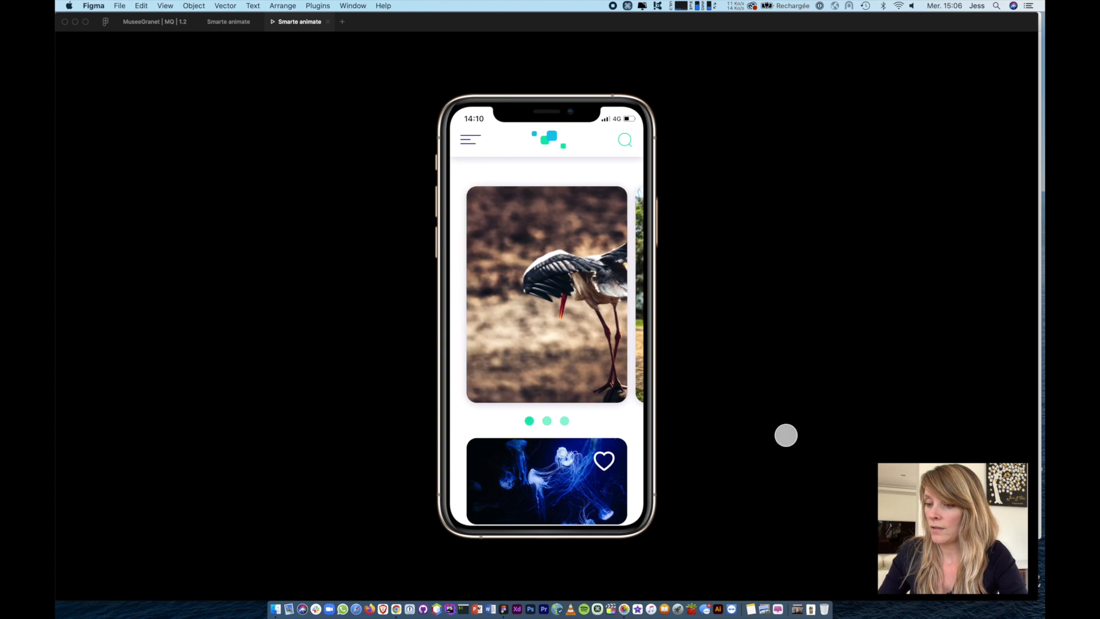
pyautogui.moveTo(510, 332); pyautogui.dragTo(422, 338)
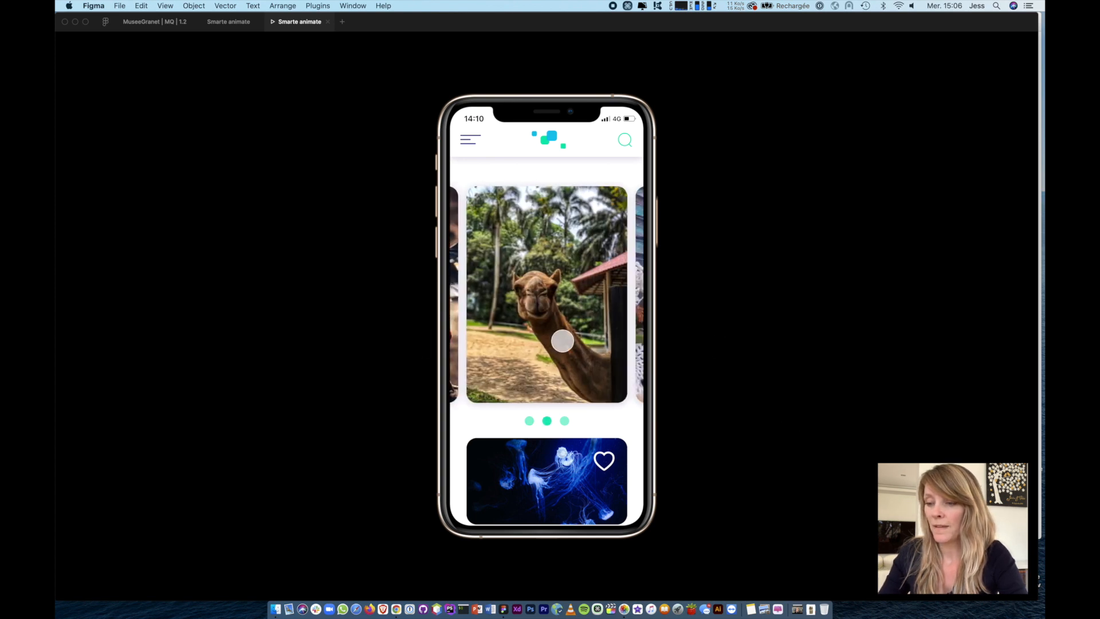
pyautogui.moveTo(562, 339); pyautogui.dragTo(422, 346)
pyautogui.moveTo(538, 324); pyautogui.dragTo(735, 353)
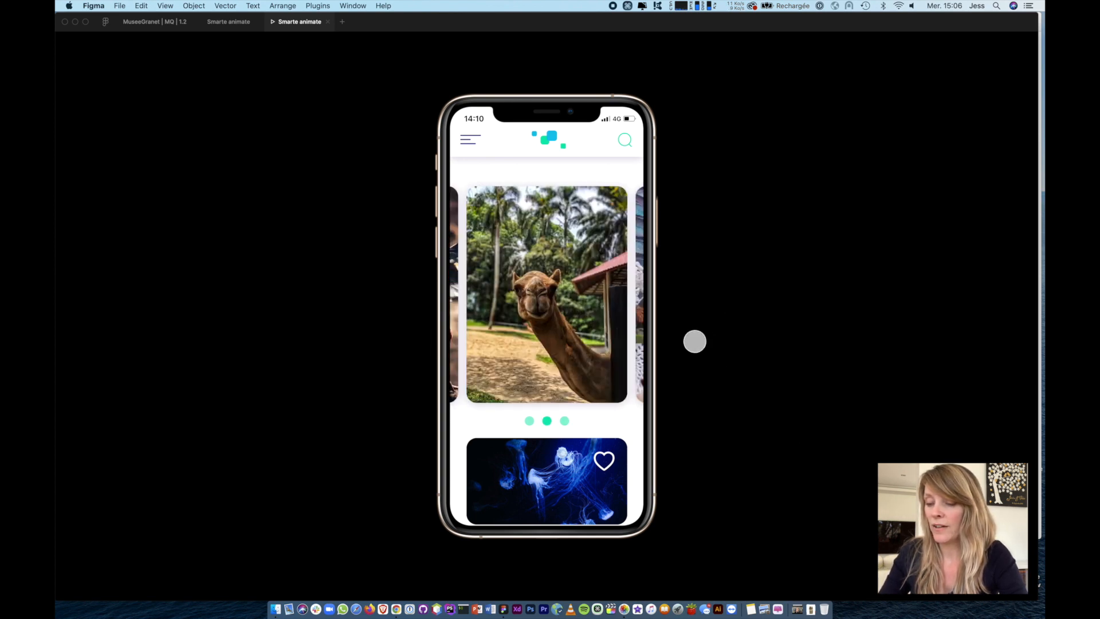
pyautogui.moveTo(567, 335); pyautogui.dragTo(835, 370)
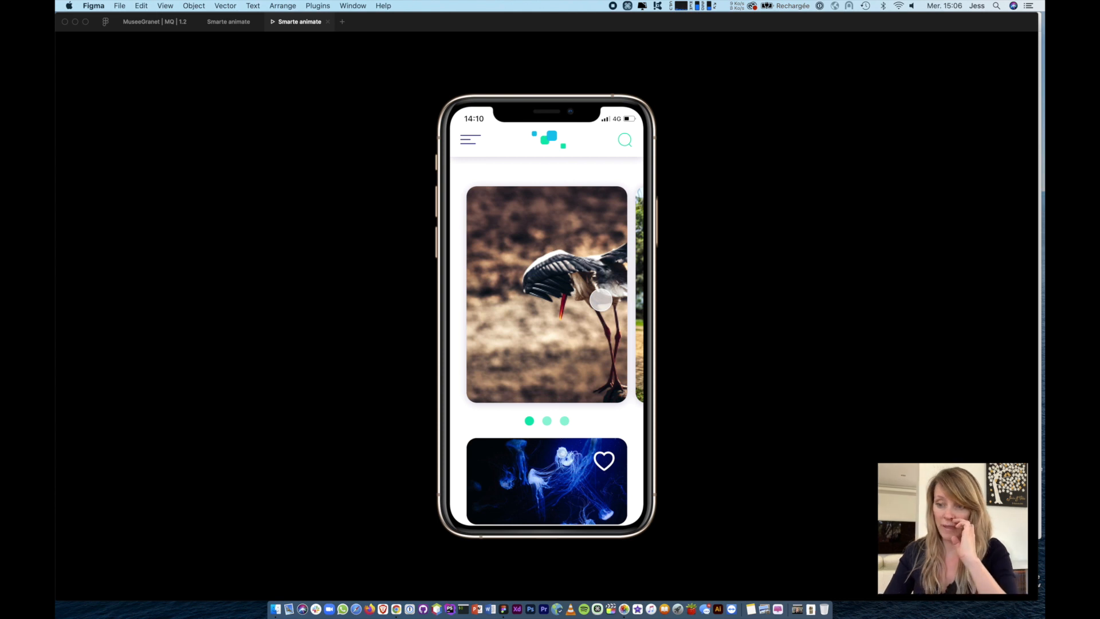
pyautogui.scroll(-1, 520, 292)
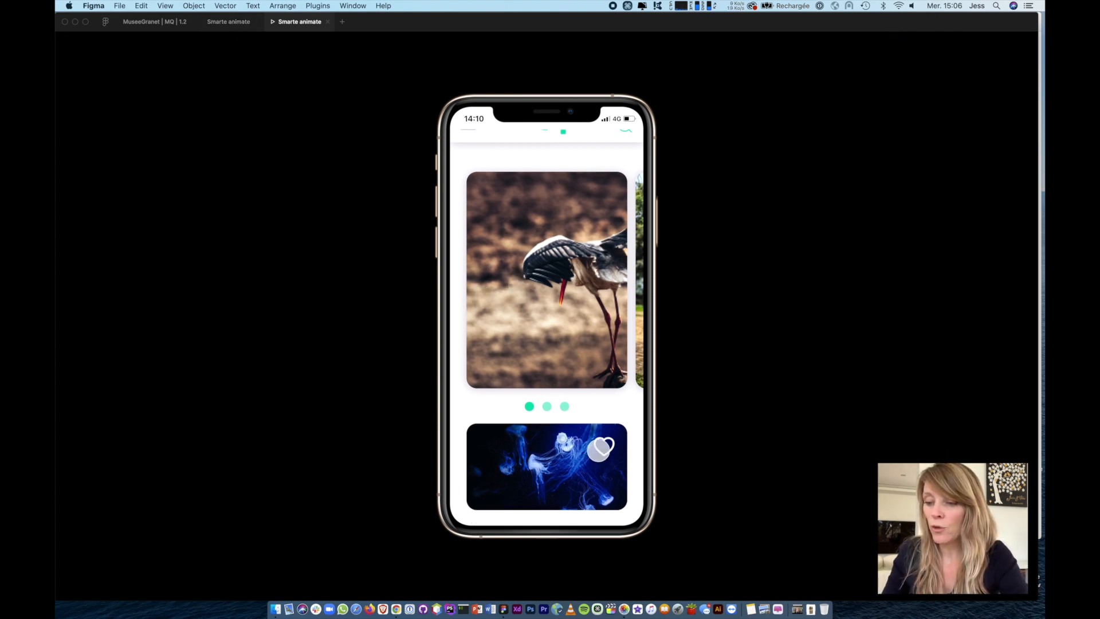
# - In the like component set, link the Default heart to Variant2 with an On click Change to interaction
pyautogui.click(228, 22)
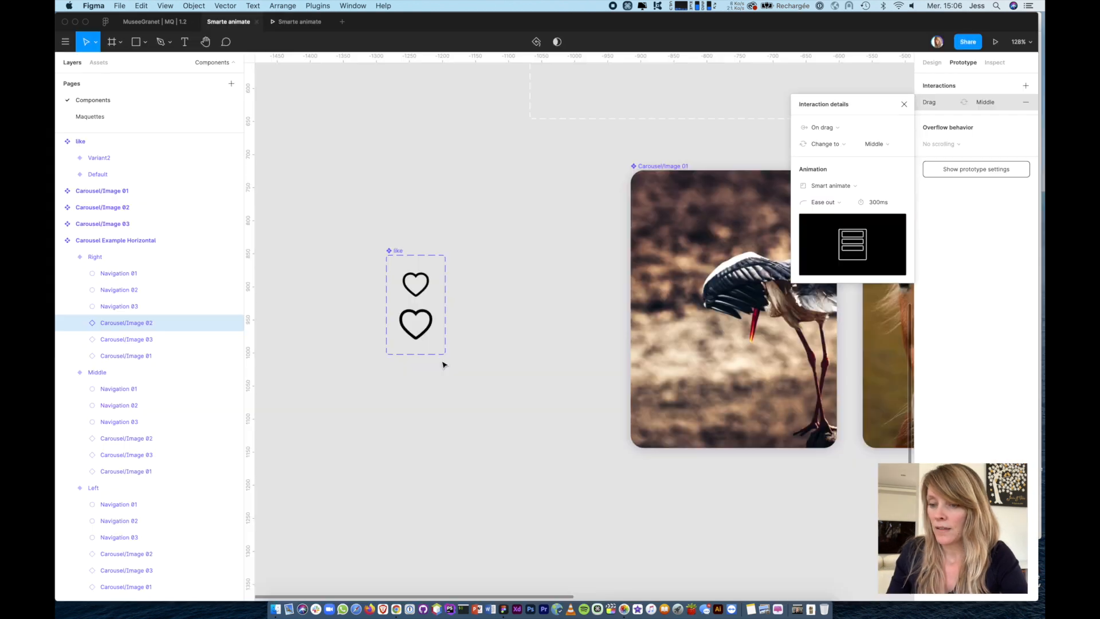
pyautogui.click(425, 293)
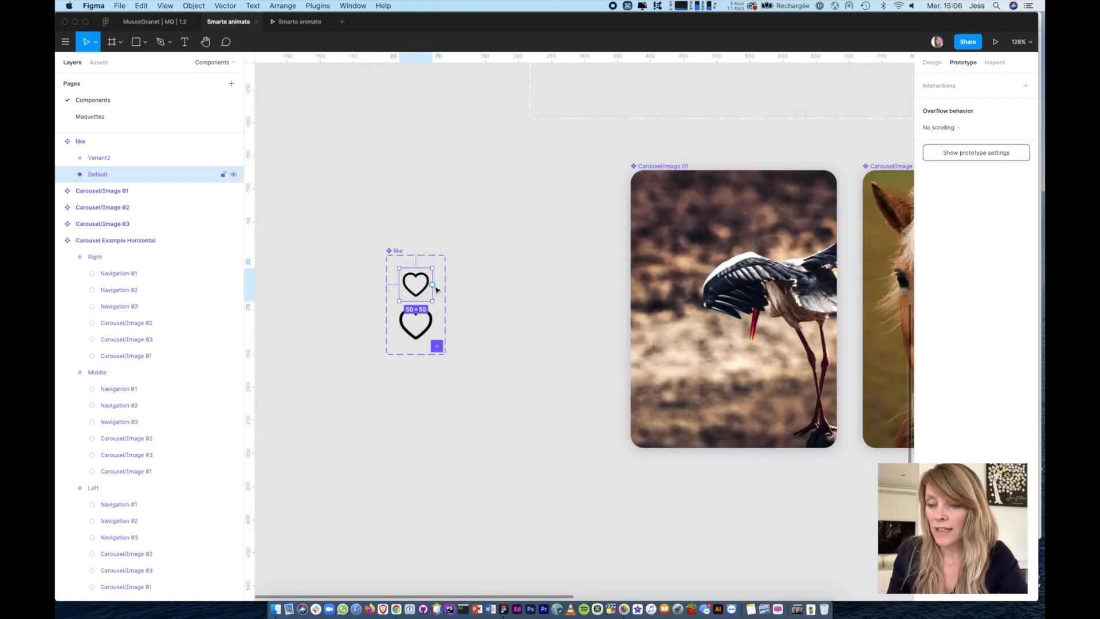
pyautogui.click(424, 326)
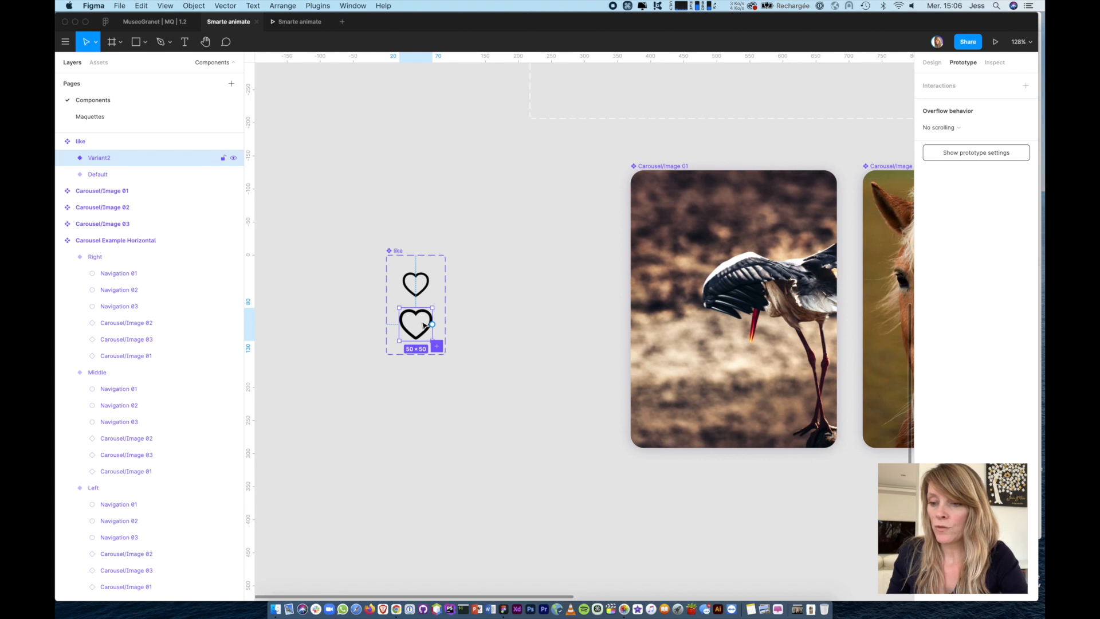
pyautogui.click(422, 293)
pyautogui.click(426, 331)
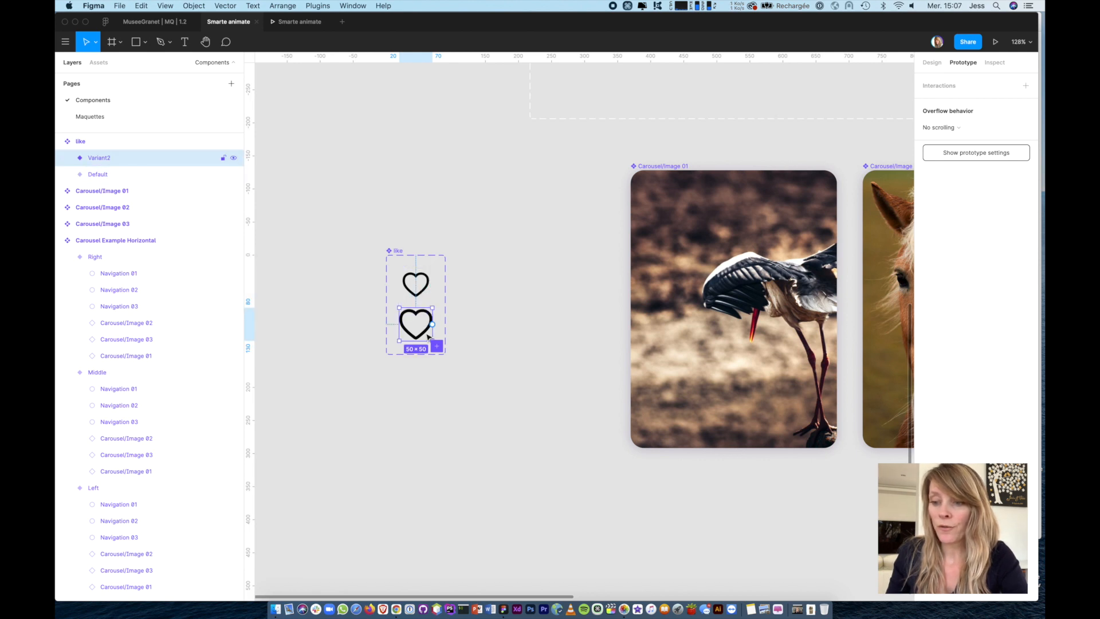
pyautogui.click(420, 294)
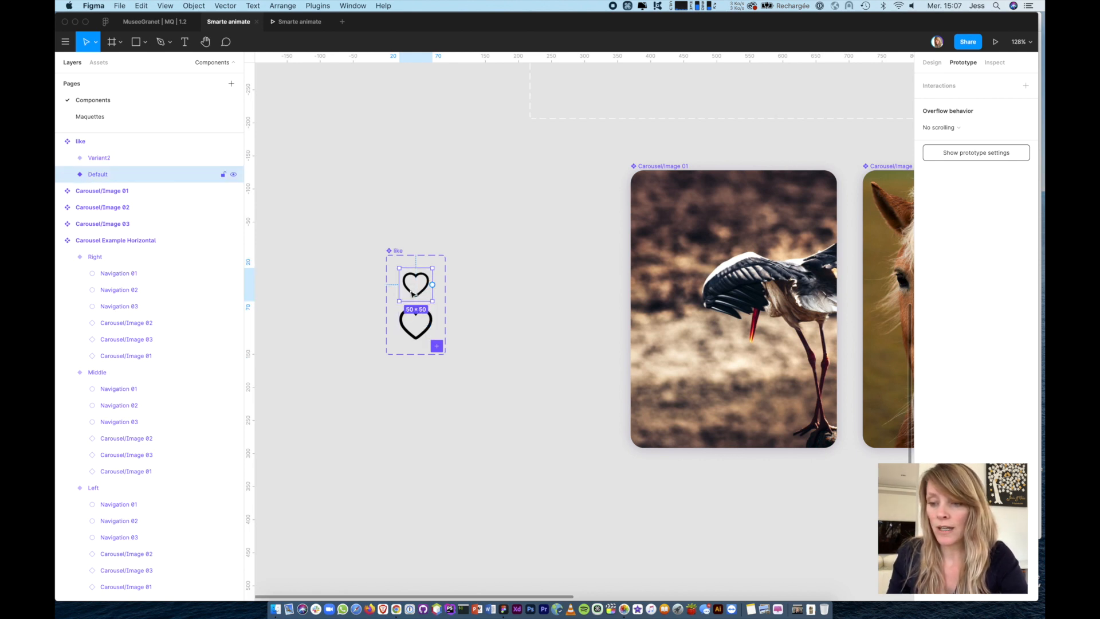
pyautogui.click(417, 326)
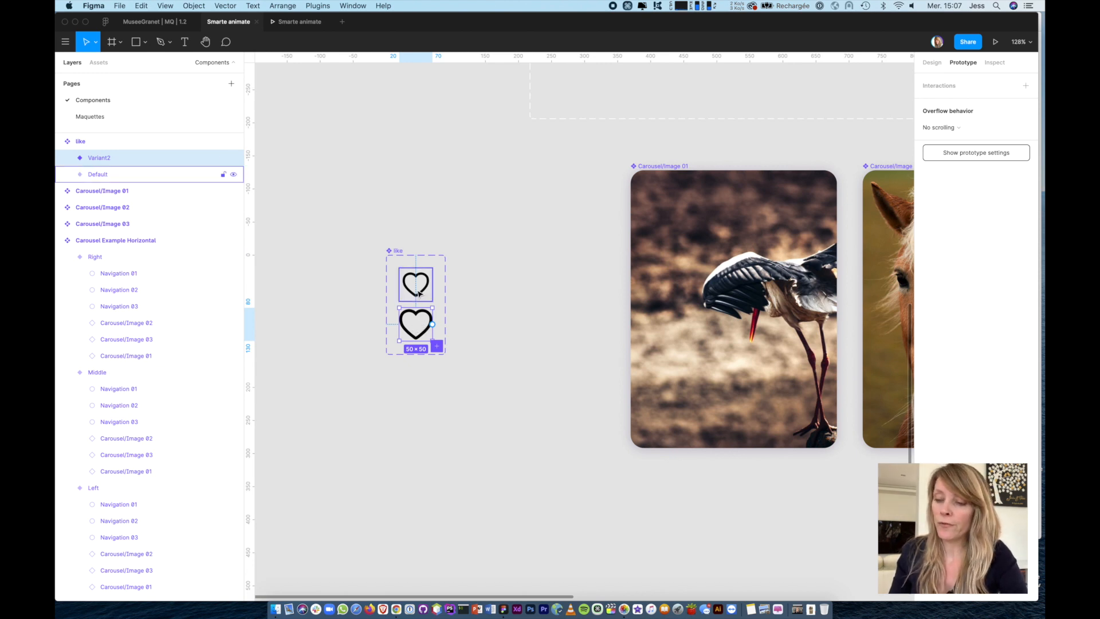
pyautogui.click(418, 293)
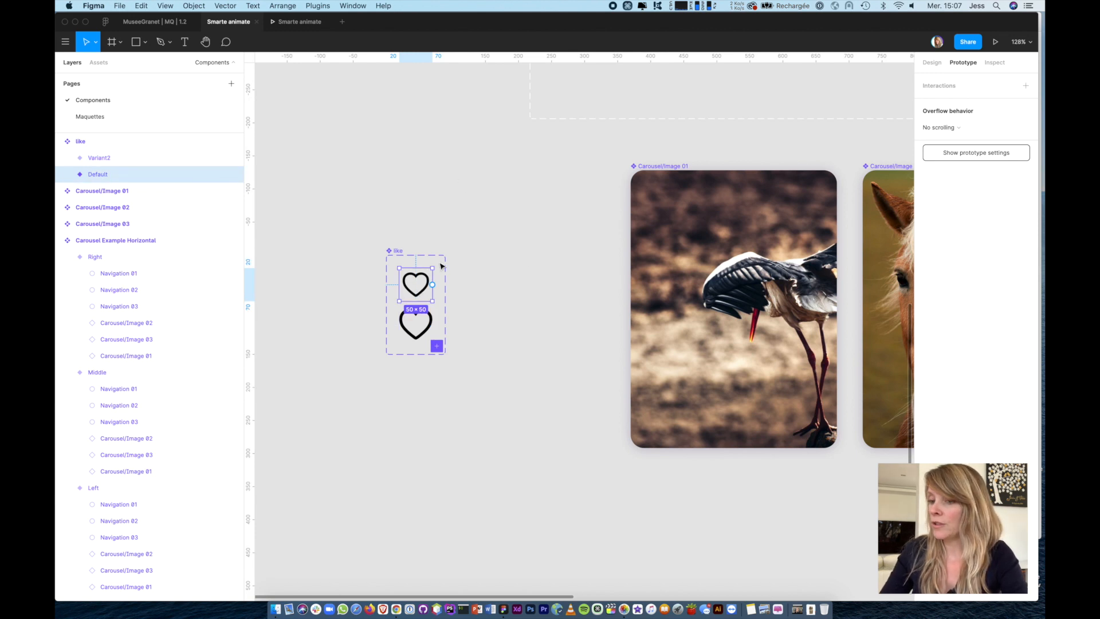
pyautogui.moveTo(432, 284); pyautogui.dragTo(430, 328)
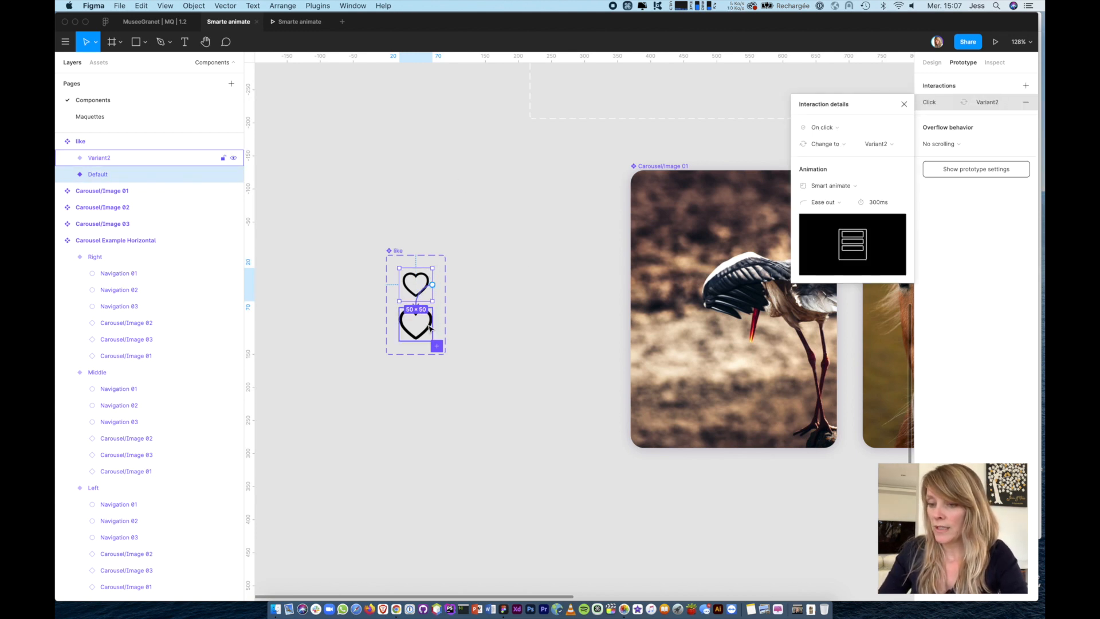
# - Change the Default heart's interaction trigger to After delay with a 1 ms delay
pyautogui.click(838, 128)
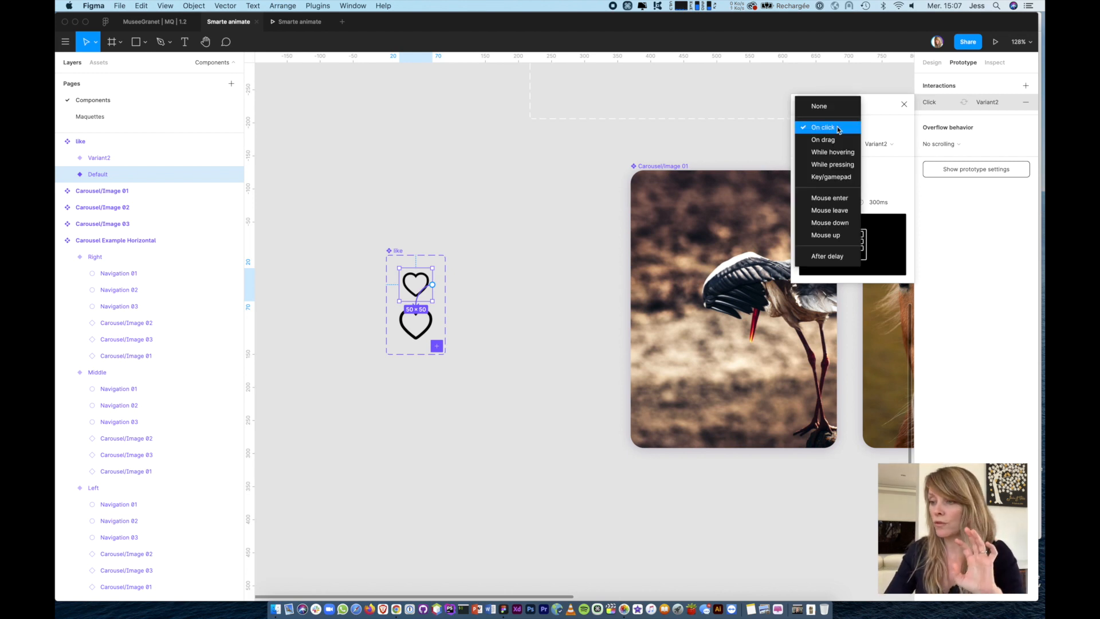
pyautogui.click(833, 256)
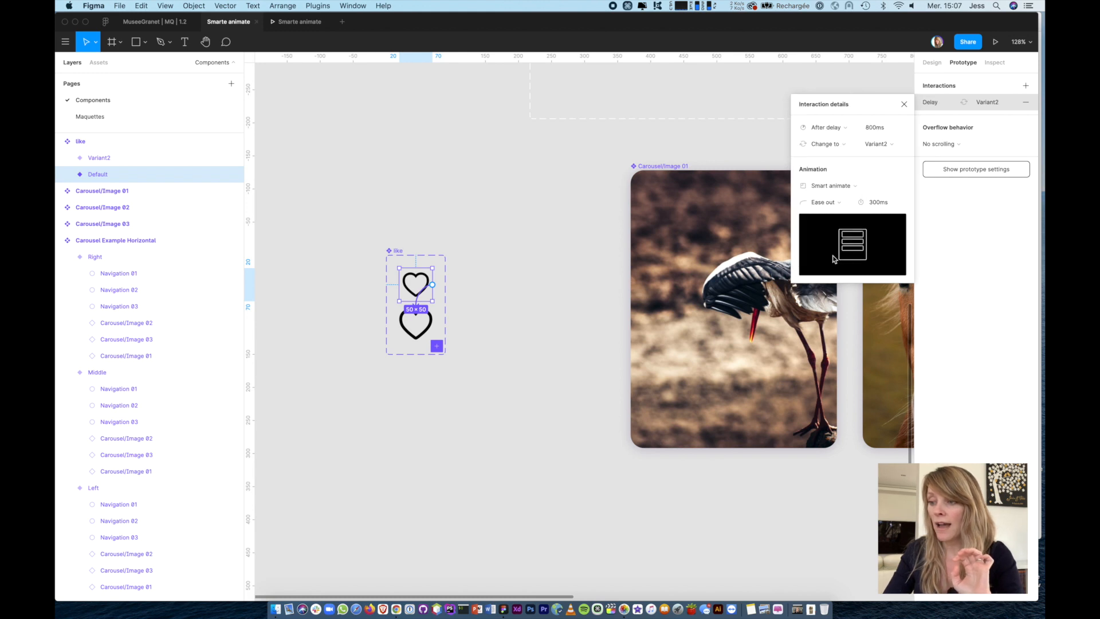
pyautogui.click(878, 130)
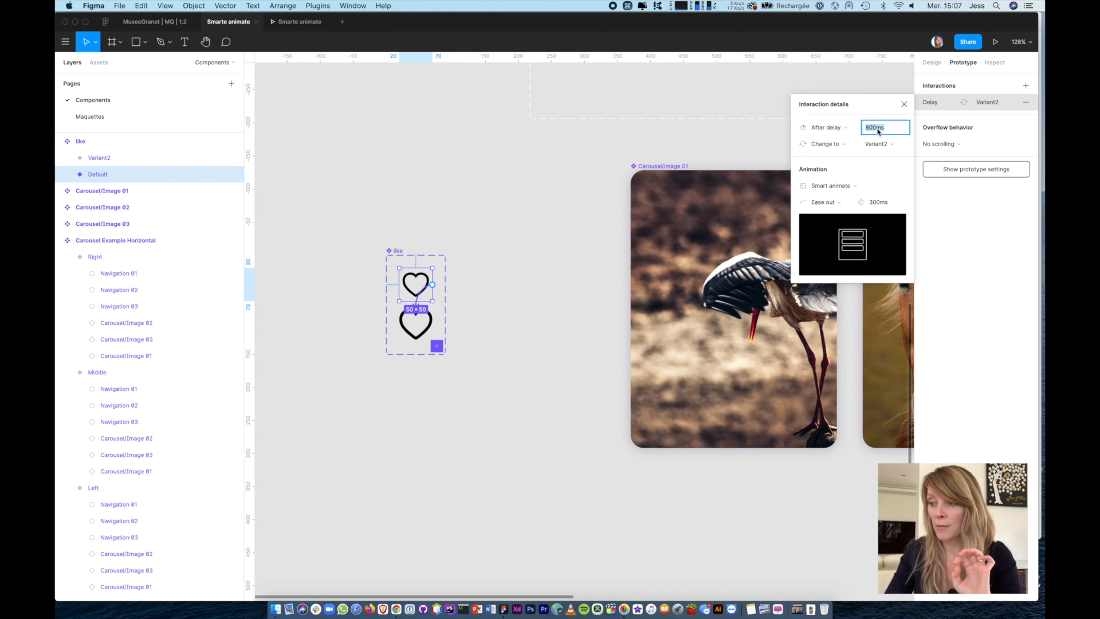
pyautogui.press('shift')
pyautogui.write('1ms')
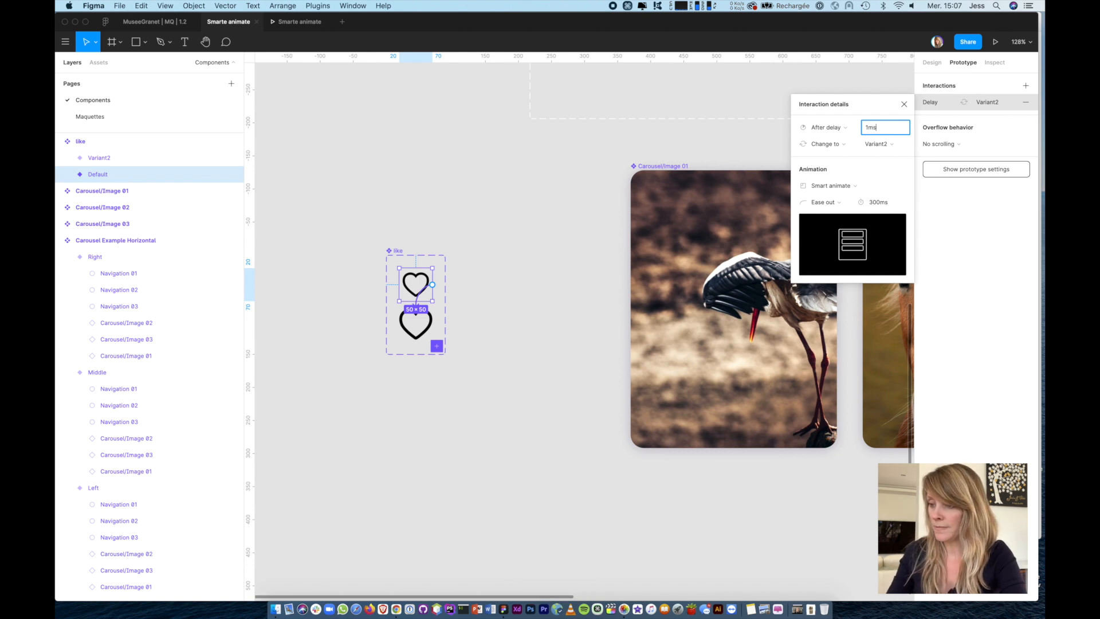
pyautogui.press('Return')
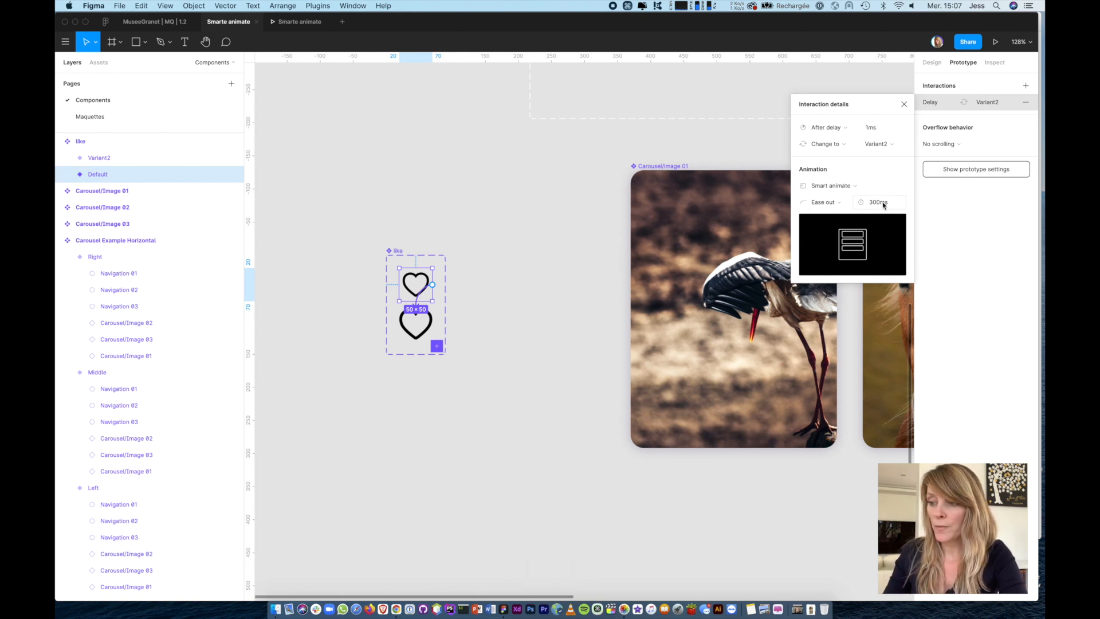
# - Link the Variant2 heart back to Default with a Change to interaction triggered after a 1 ms delay
pyautogui.click(428, 328)
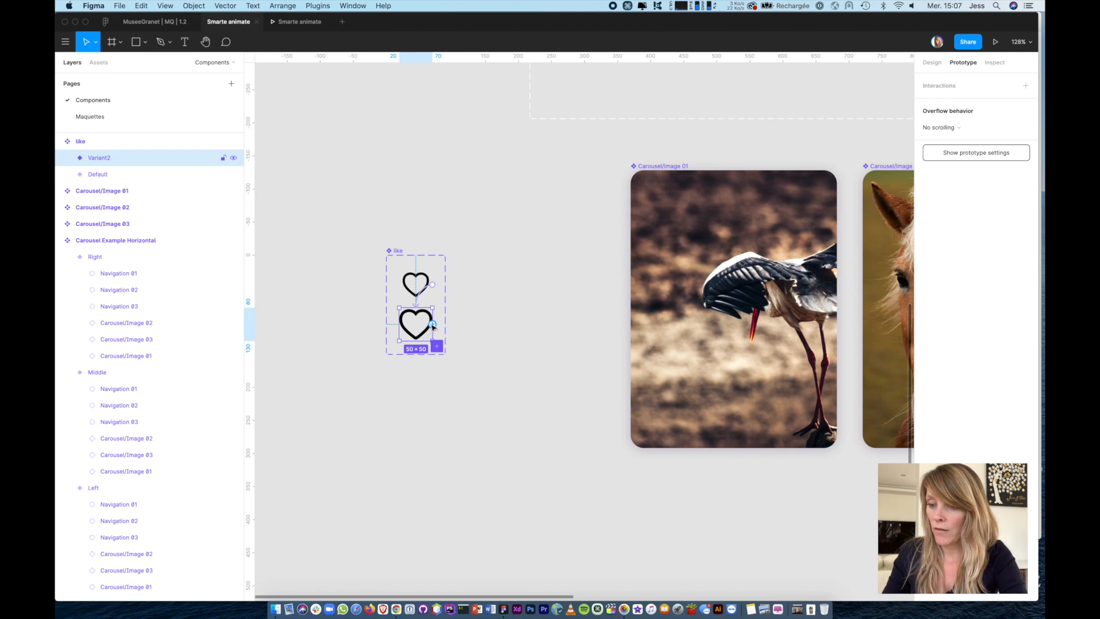
pyautogui.moveTo(432, 325); pyautogui.dragTo(422, 290)
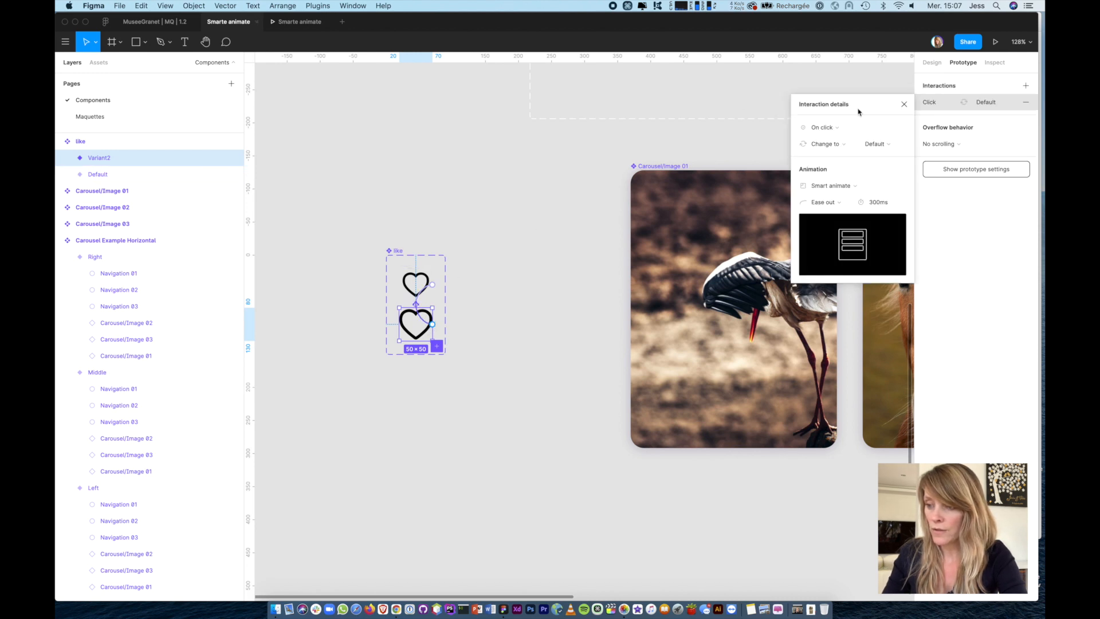
pyautogui.click(845, 132)
pyautogui.click(839, 257)
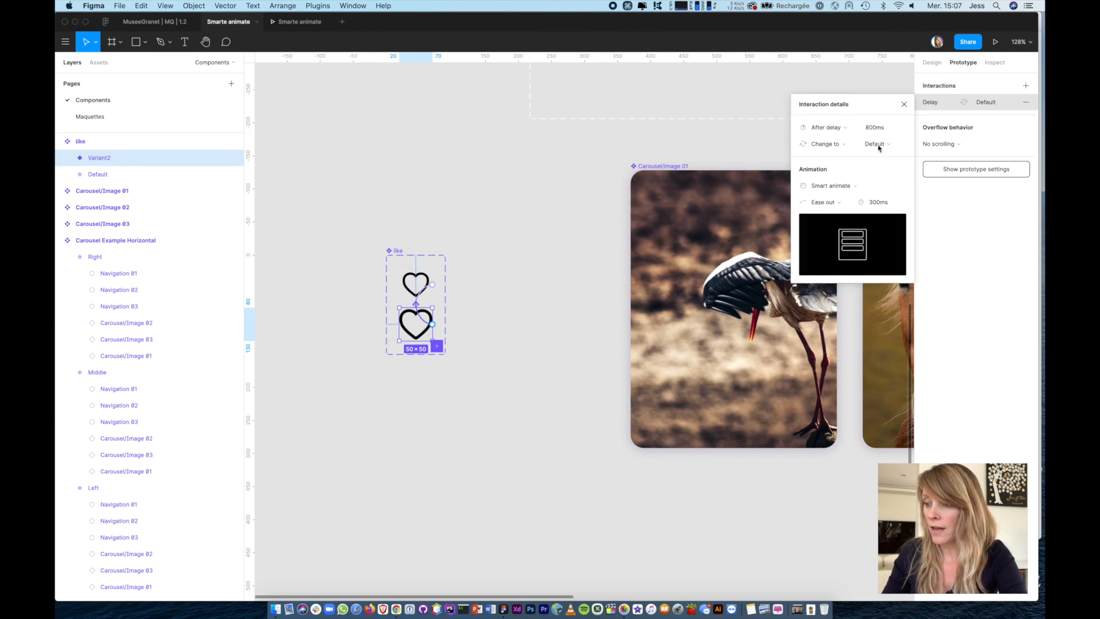
pyautogui.click(880, 129)
pyautogui.write('1')
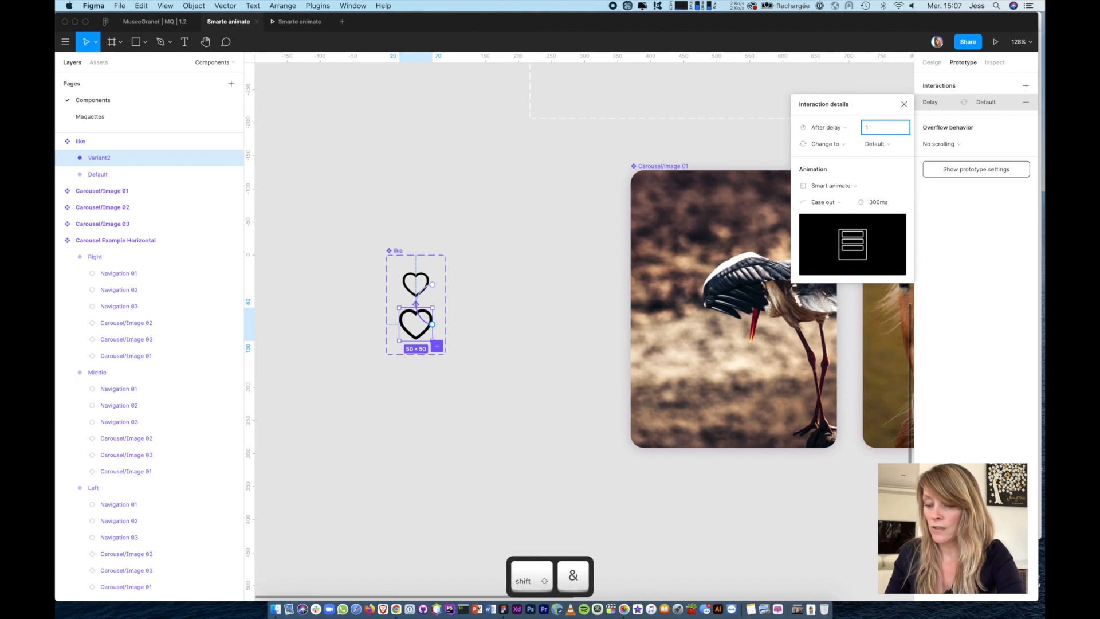
pyautogui.press('Return')
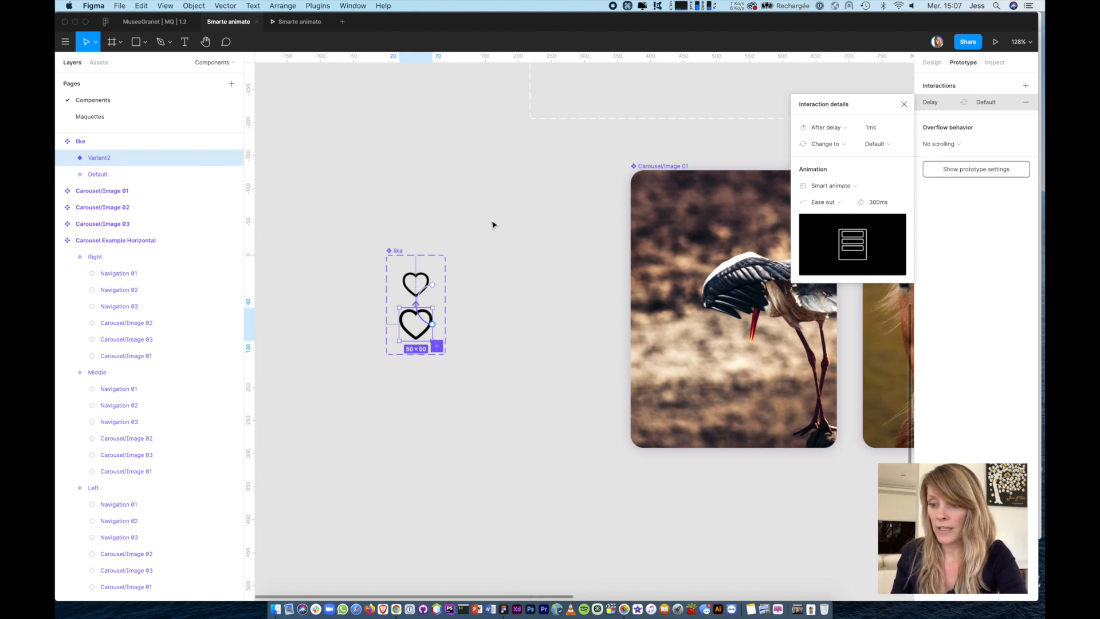
# - In the prototype preview, examine the heart's looping animation on the jellyfish card
pyautogui.press('alt+super+Return')
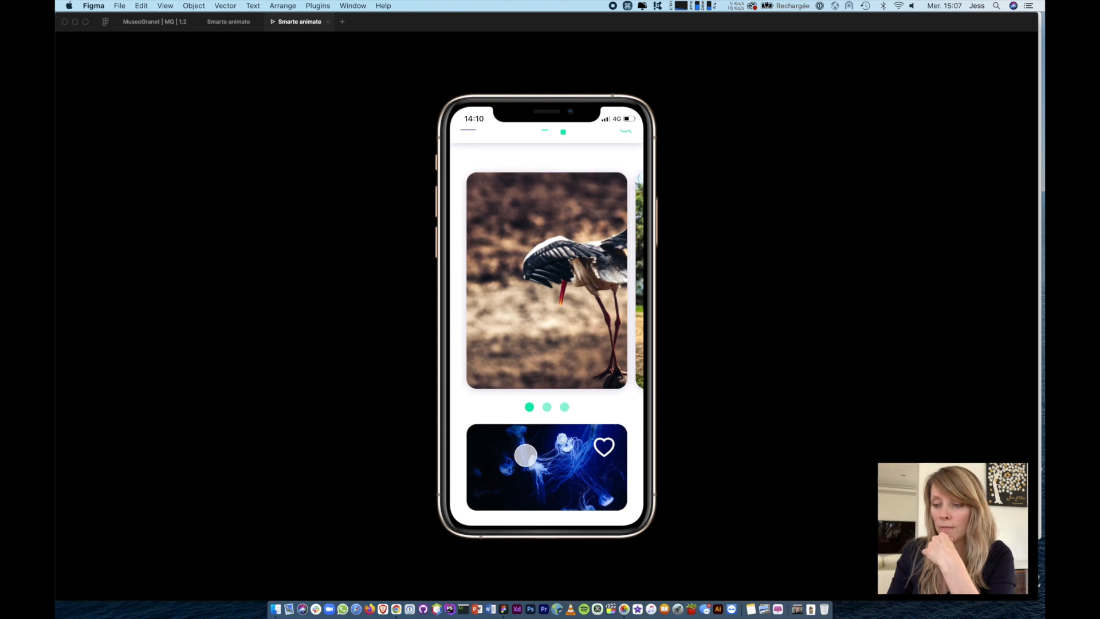
pyautogui.scroll(-1, 520, 451)
pyautogui.scroll(1, 520, 452)
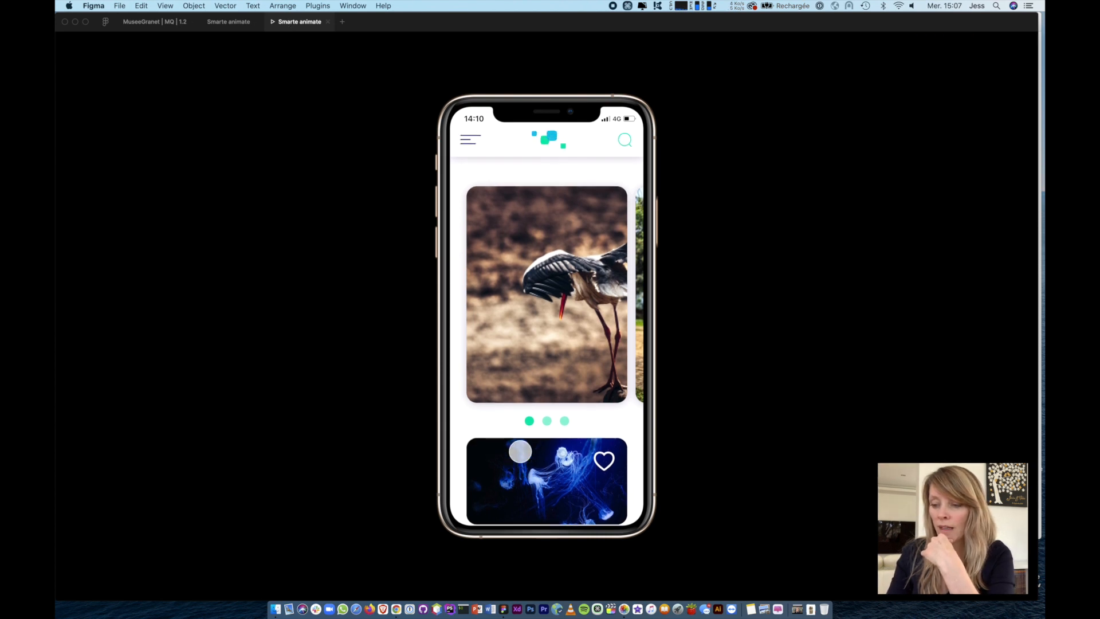
pyautogui.scroll(-1, 520, 451)
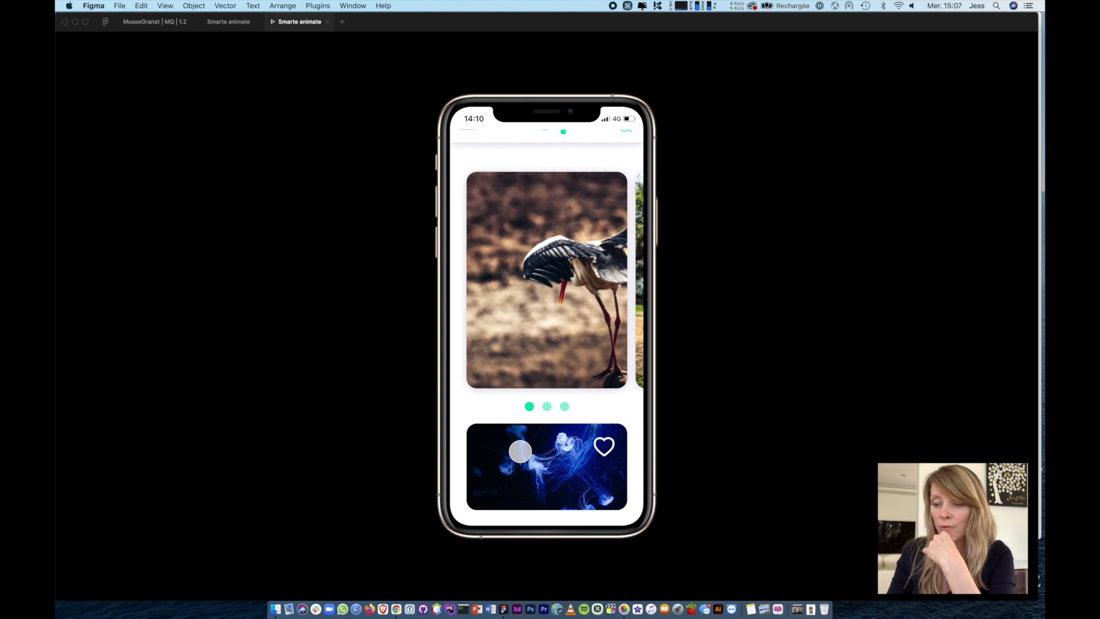
pyautogui.scroll(1, 520, 452)
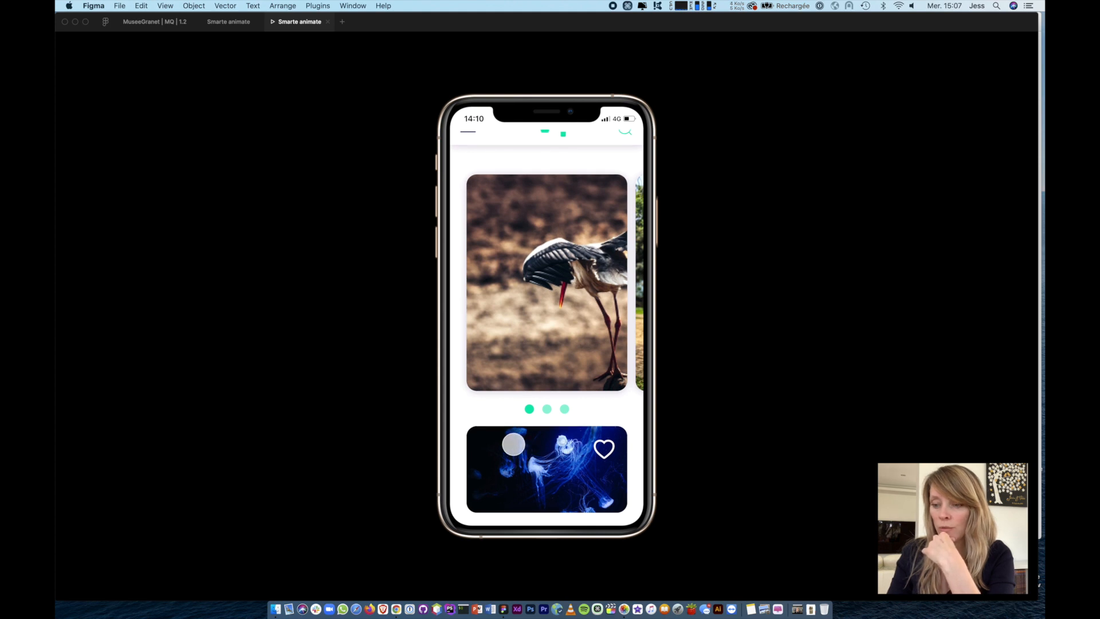
pyautogui.scroll(-1, 520, 450)
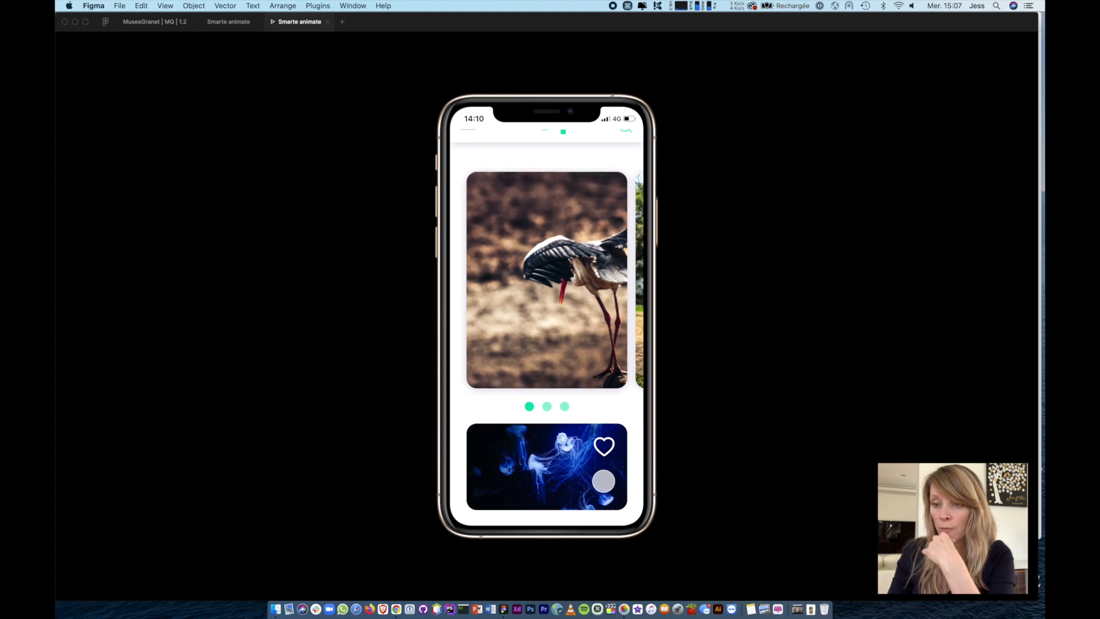
# - On the Maquettes page, link the home screen's jellyfish card to iPhone 11 Pro / X - 3 with an On tap Navigate to interaction using Smart animate
pyautogui.click(225, 22)
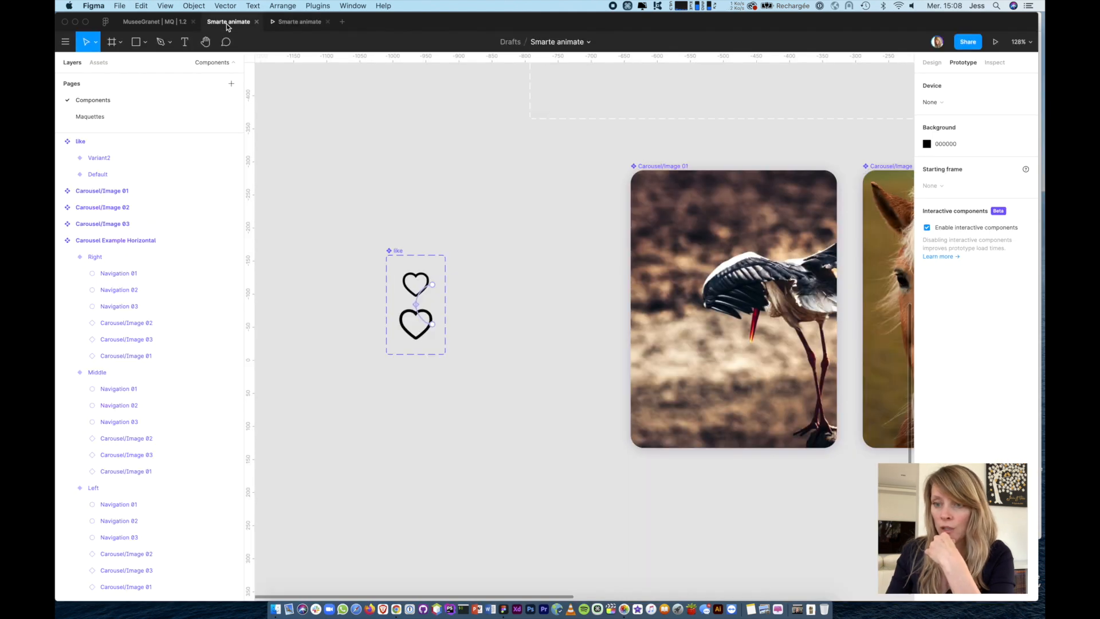
pyautogui.click(105, 117)
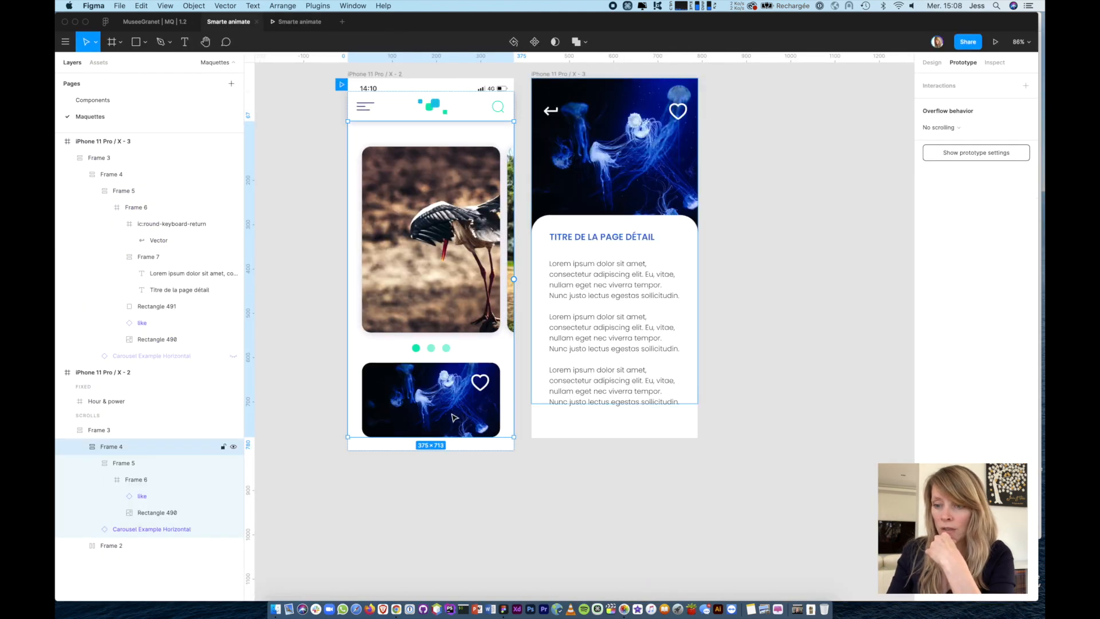
pyautogui.click(436, 404)
pyautogui.click(409, 409)
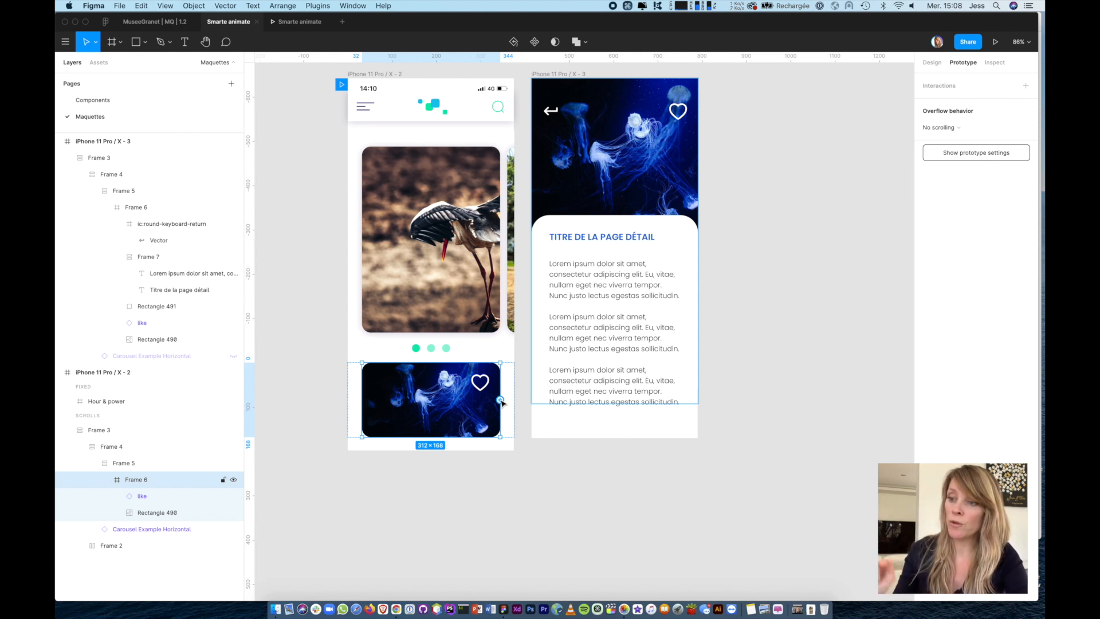
pyautogui.moveTo(502, 402); pyautogui.dragTo(537, 377)
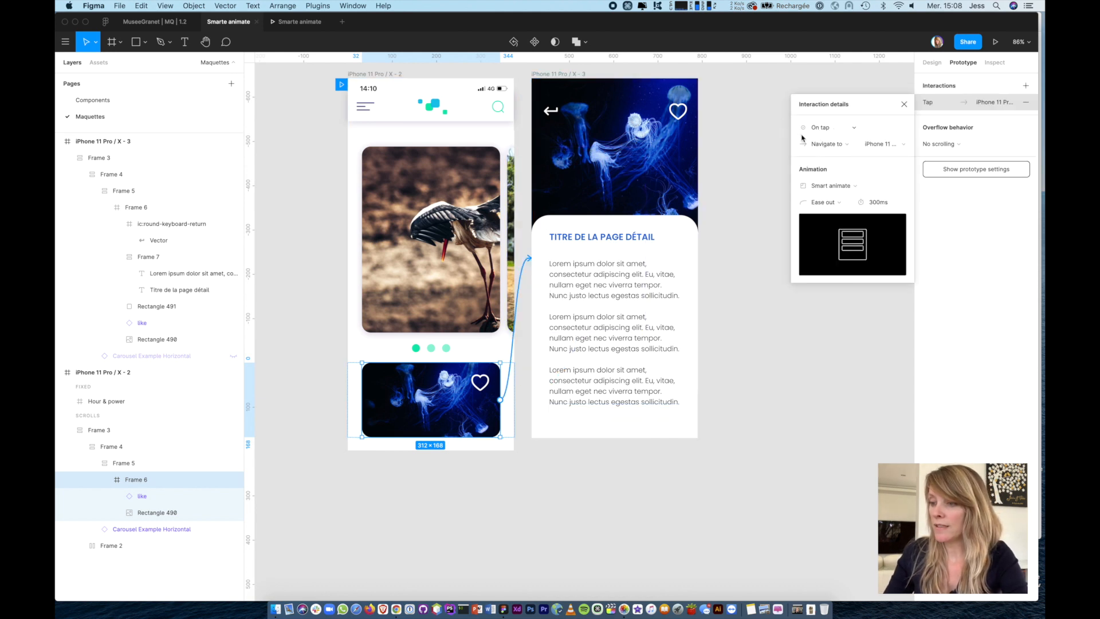
pyautogui.click(834, 128)
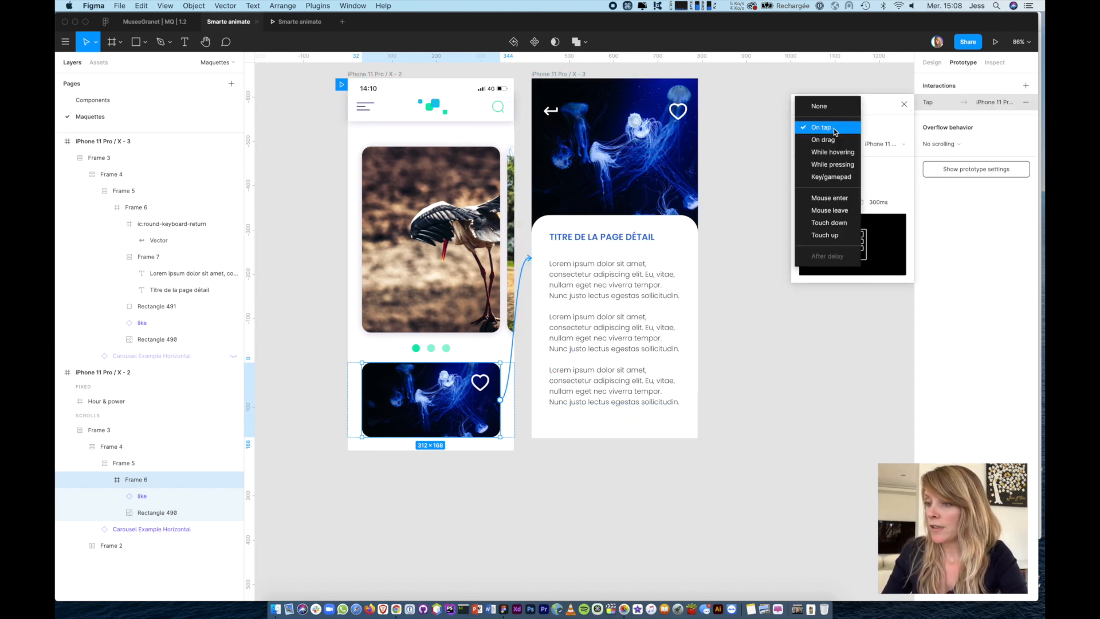
pyautogui.click(834, 128)
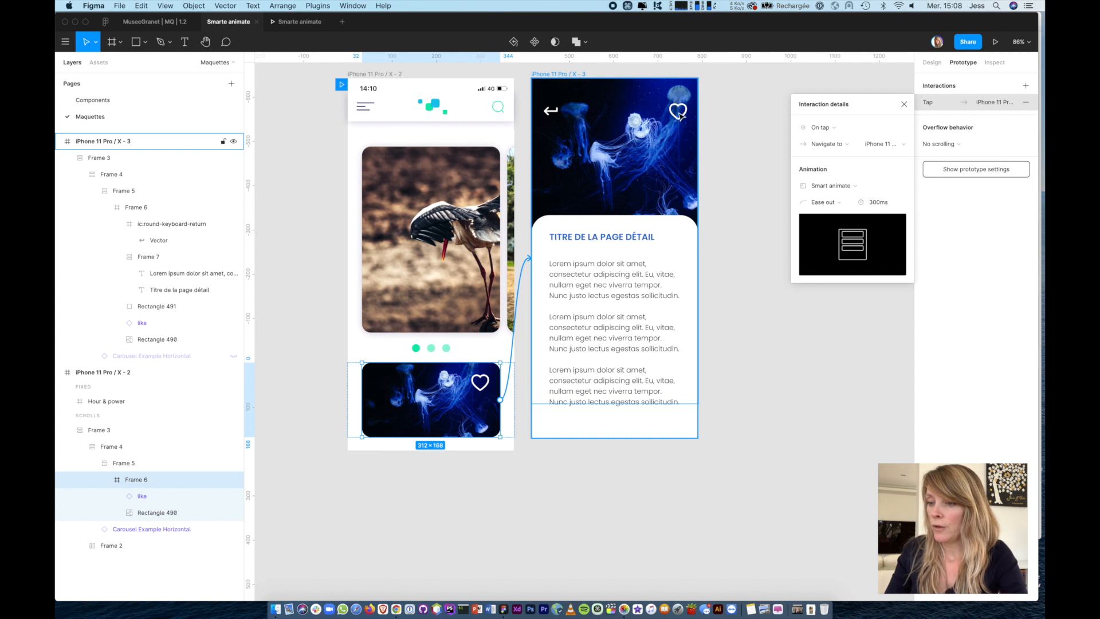
# - Link the detail page's return arrow to iPhone 11 Pro / X - 2 with an On tap Navigate to interaction using Smart animate
pyautogui.click(550, 115)
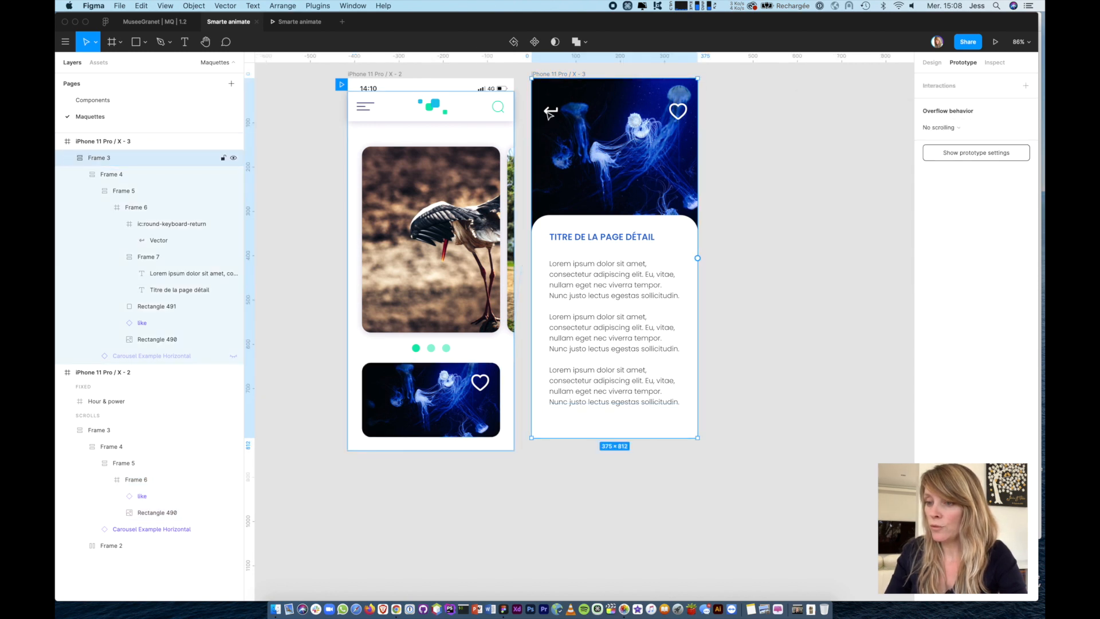
pyautogui.doubleClick(550, 113)
pyautogui.doubleClick(549, 112)
pyautogui.doubleClick(547, 111)
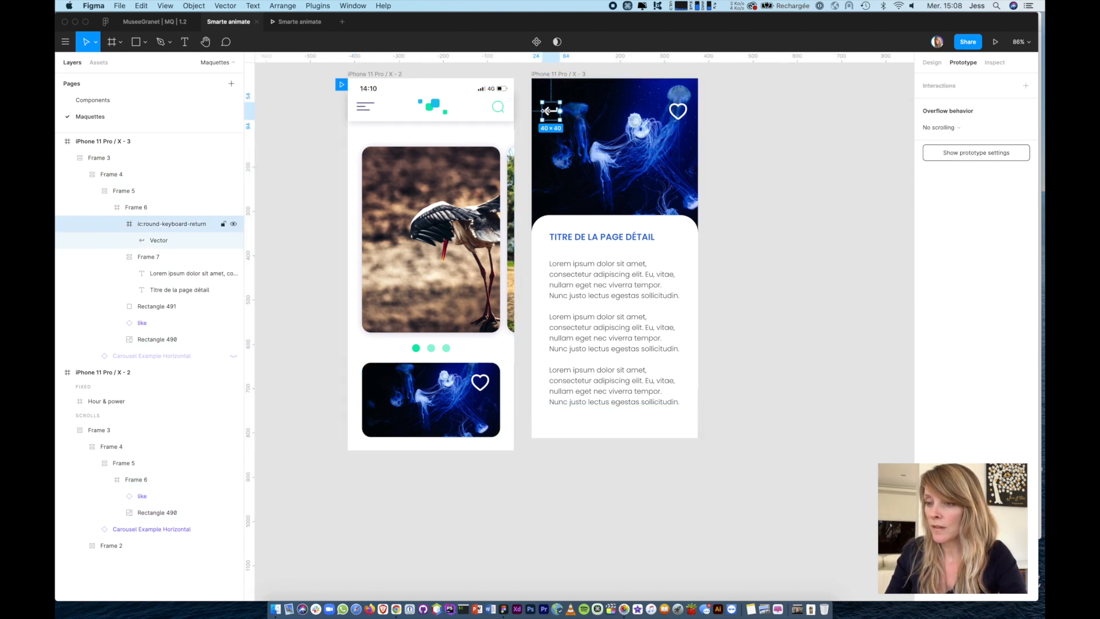
pyautogui.moveTo(561, 113); pyautogui.dragTo(505, 221)
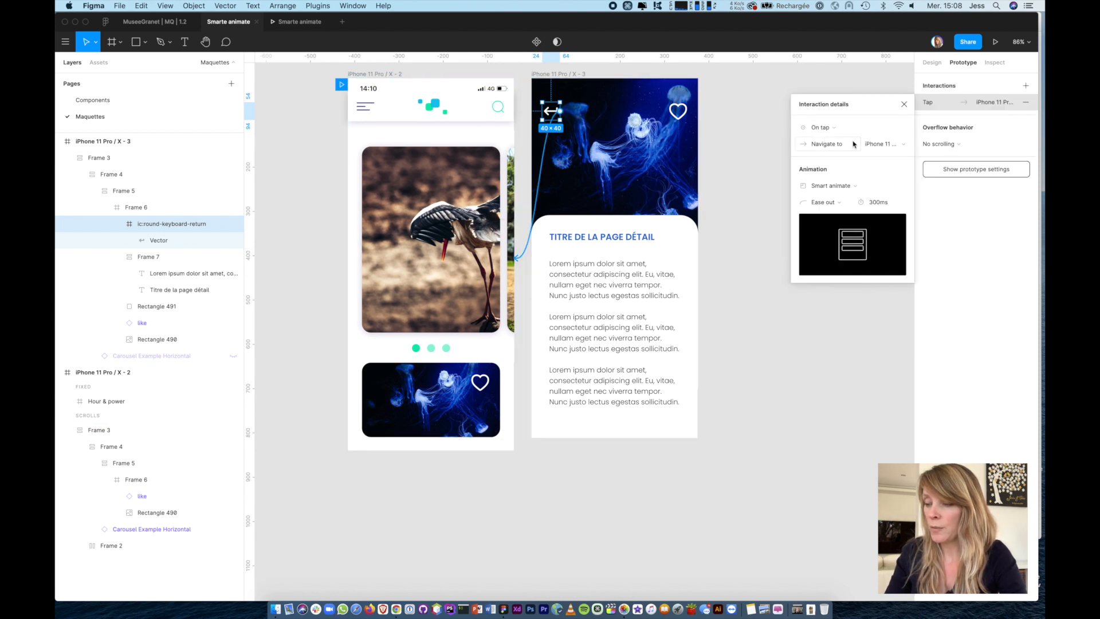
pyautogui.click(730, 234)
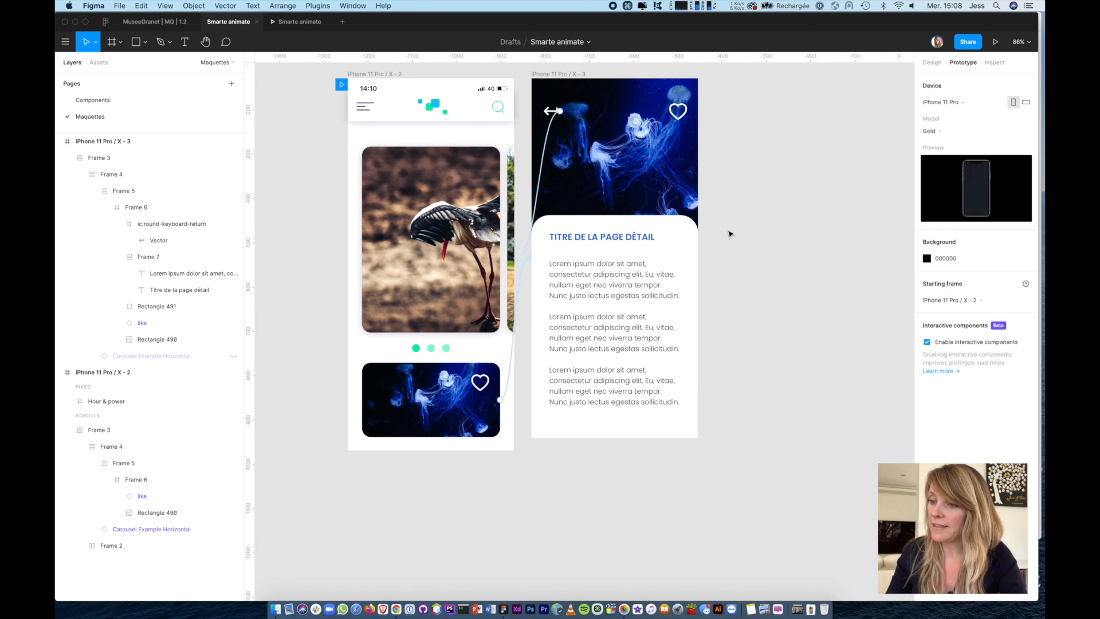
# - In the prototype preview, test opening the detail page from the jellyfish card and returning with the arrow, twice
pyautogui.click(287, 23)
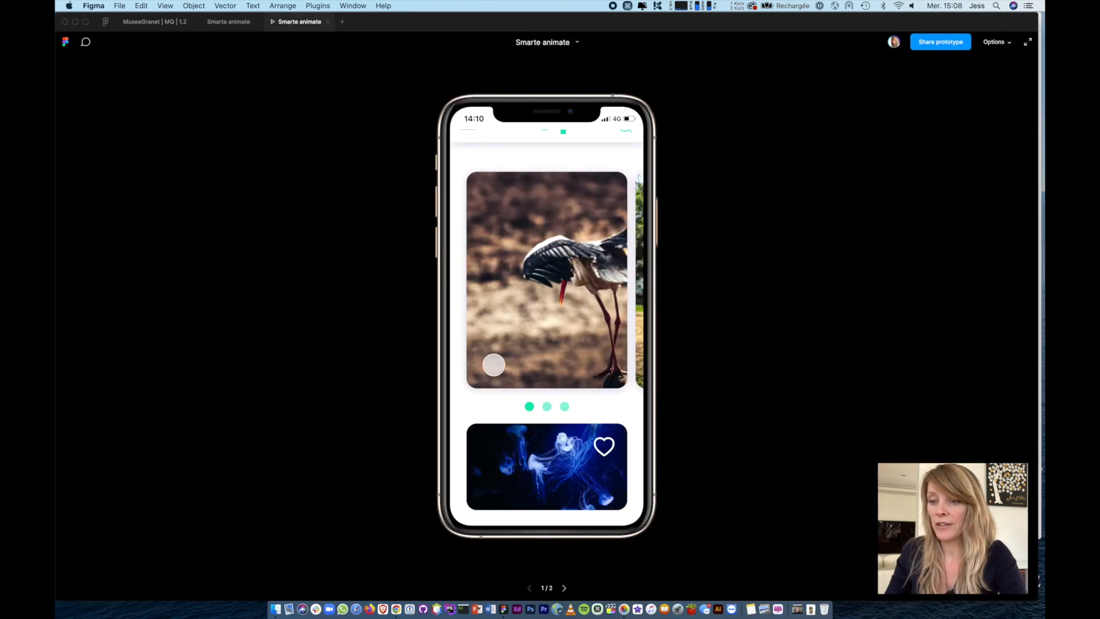
pyautogui.click(527, 454)
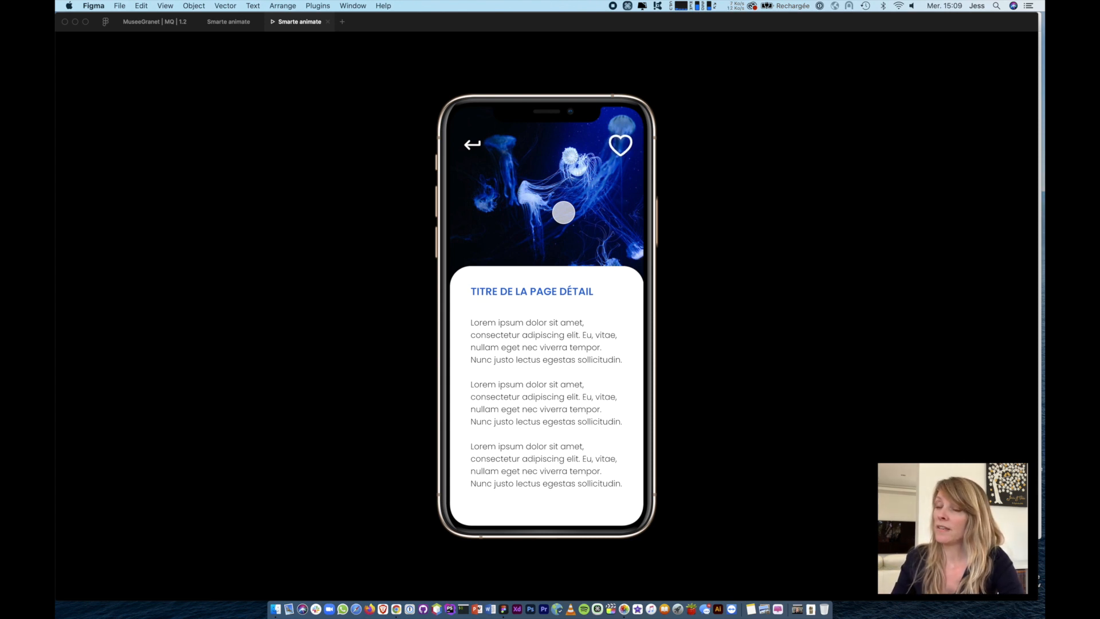
pyautogui.click(470, 149)
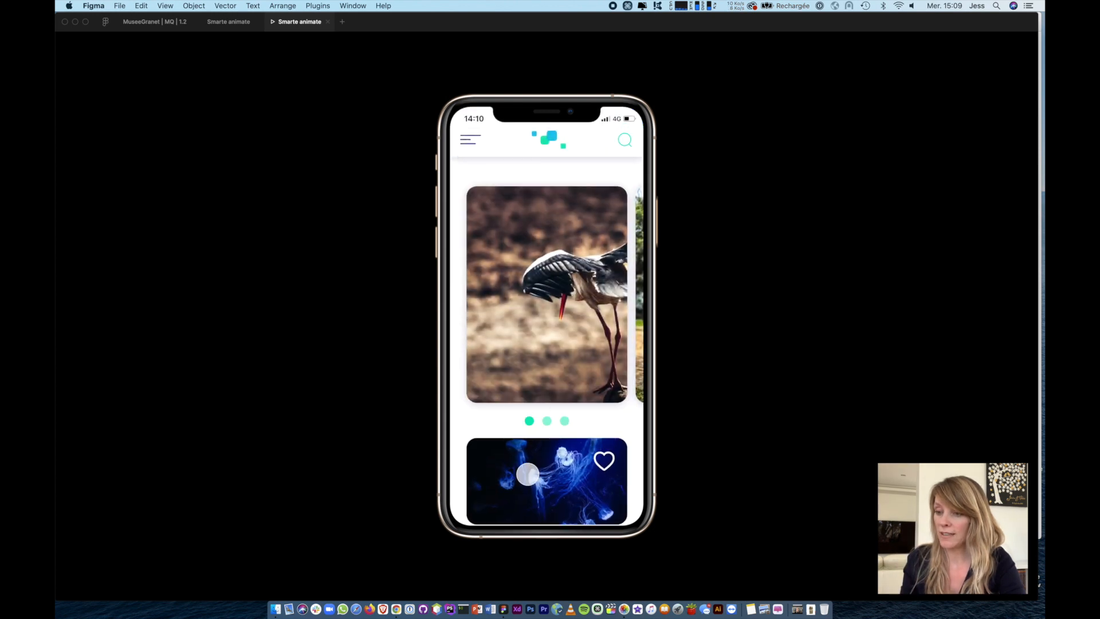
pyautogui.scroll(-1, 527, 474)
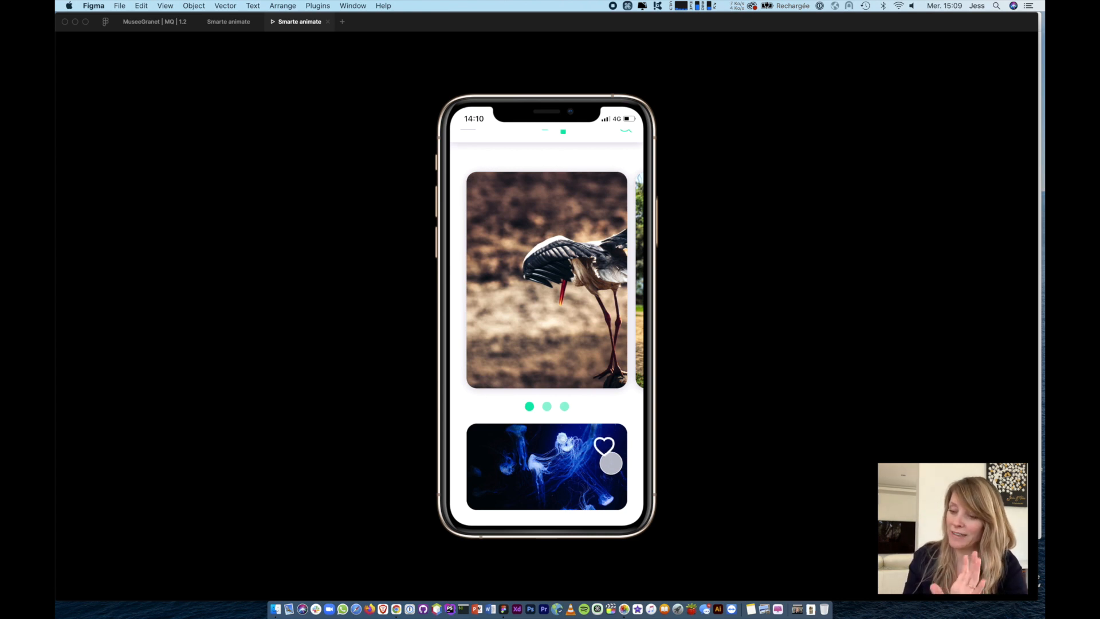
pyautogui.scroll(1, 611, 463)
pyautogui.scroll(-1, 611, 463)
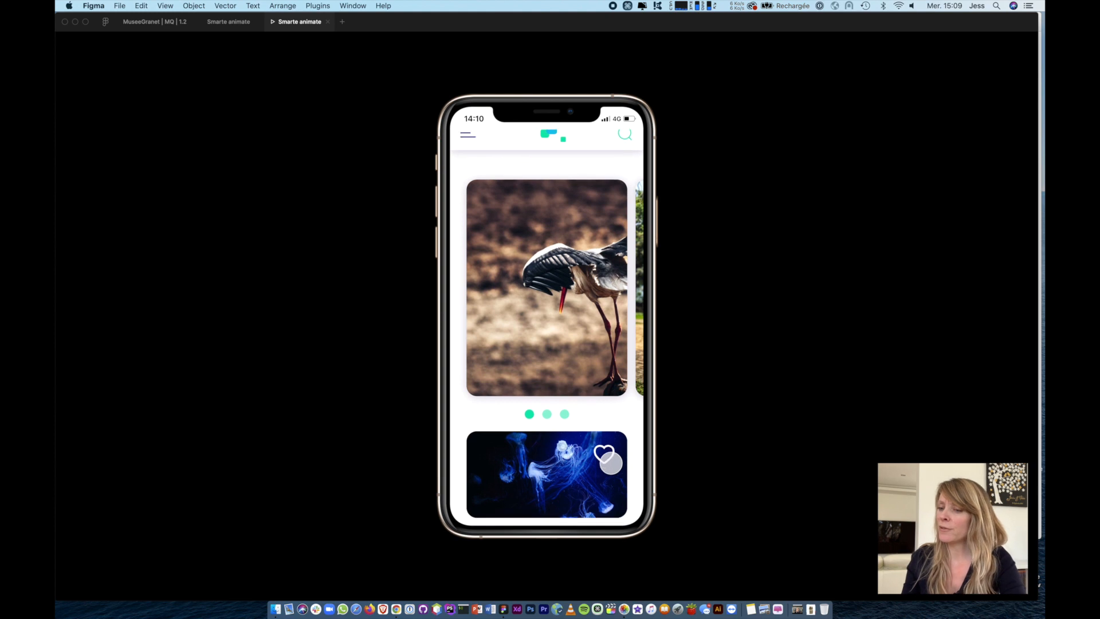
pyautogui.click(494, 475)
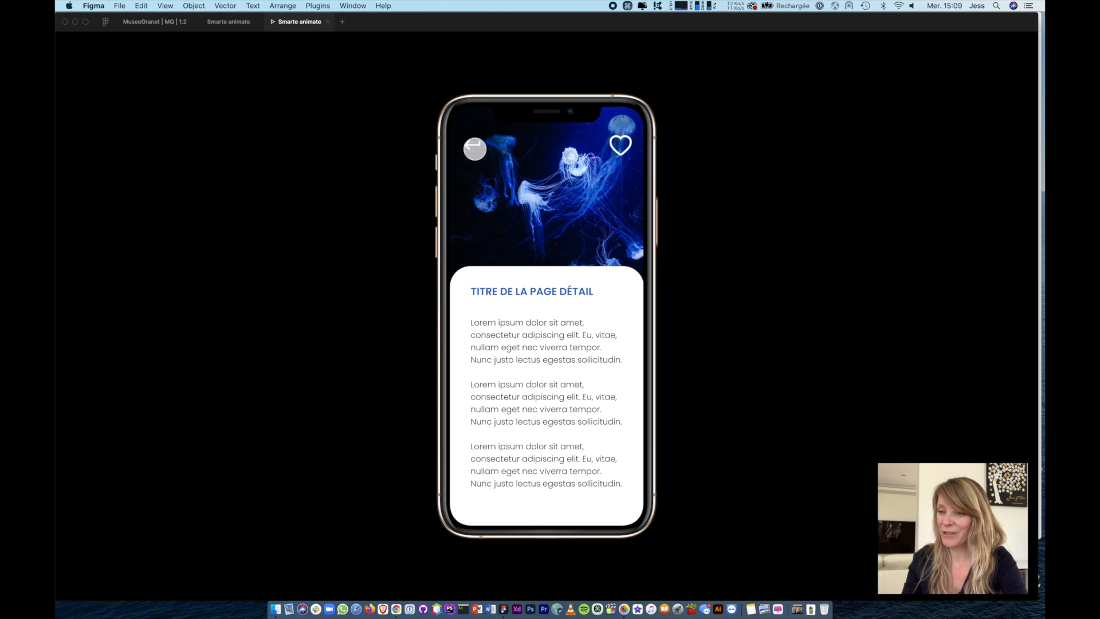
pyautogui.click(474, 151)
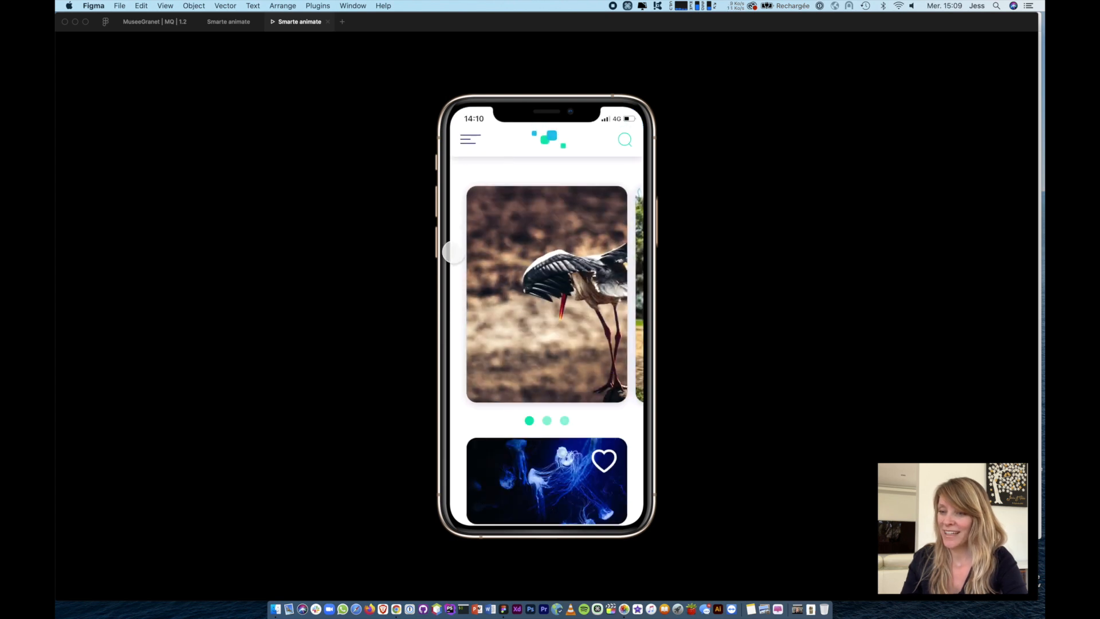